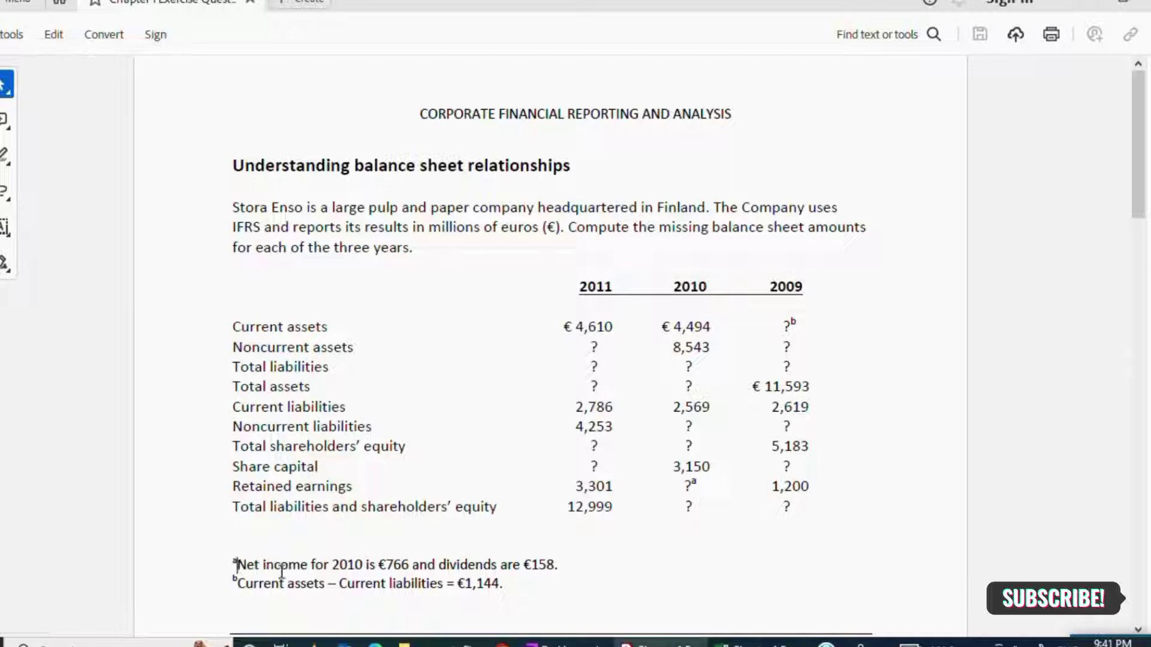
# Step: Read the exercise footnotes on 2010 net income and dividends and find the 2009 current assets entry marked b
pyautogui.moveTo(233, 562); pyautogui.dragTo(362, 567)
pyautogui.click(758, 473)
pyautogui.moveTo(412, 561); pyautogui.dragTo(387, 557)
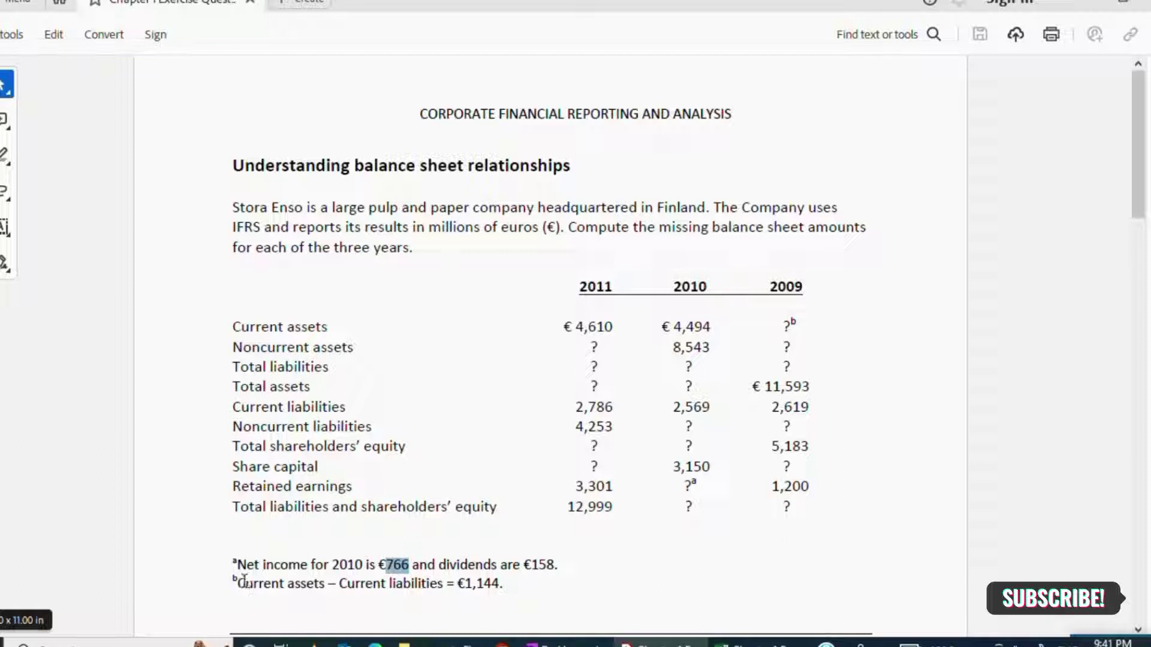
pyautogui.moveTo(800, 322); pyautogui.dragTo(785, 322)
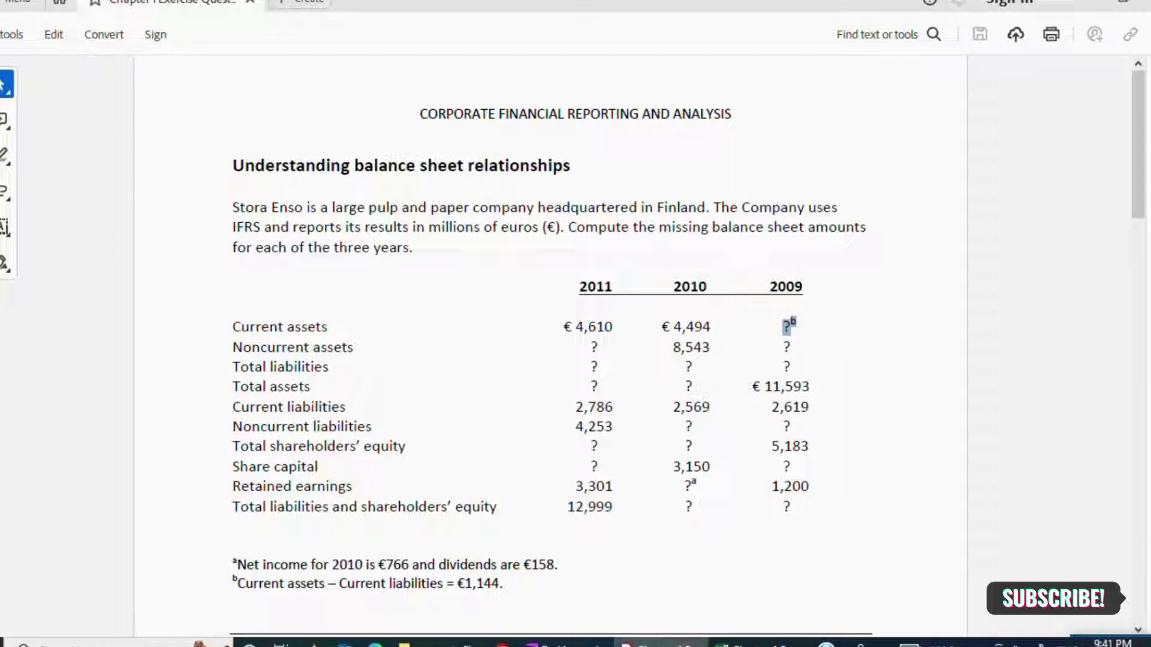
# Step: Switch to the Excel workbook, look over the completed table on Sheet1 and return to Sheet2
pyautogui.moveTo(728, 642)
pyautogui.click(699, 585)
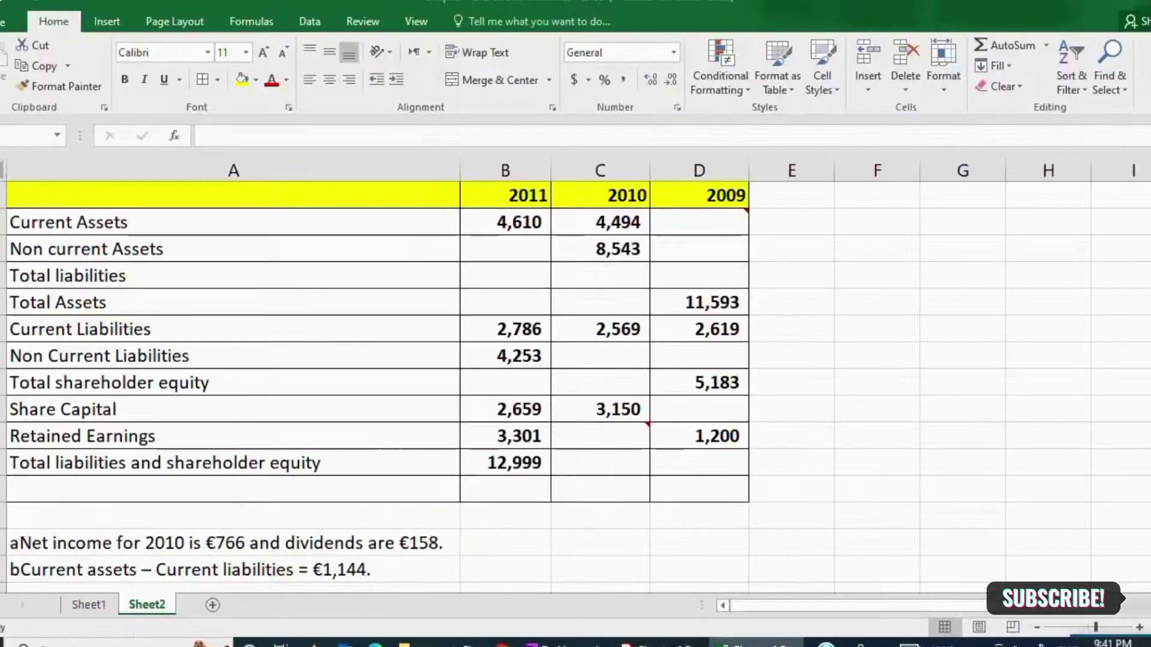
pyautogui.click(89, 604)
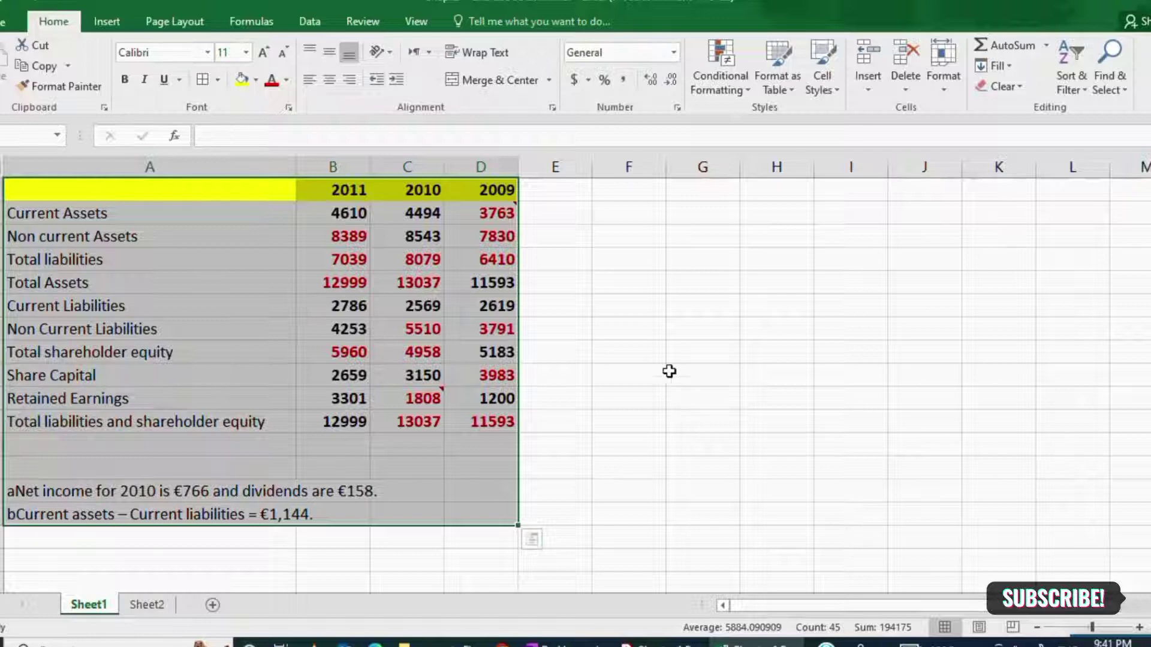
pyautogui.click(614, 357)
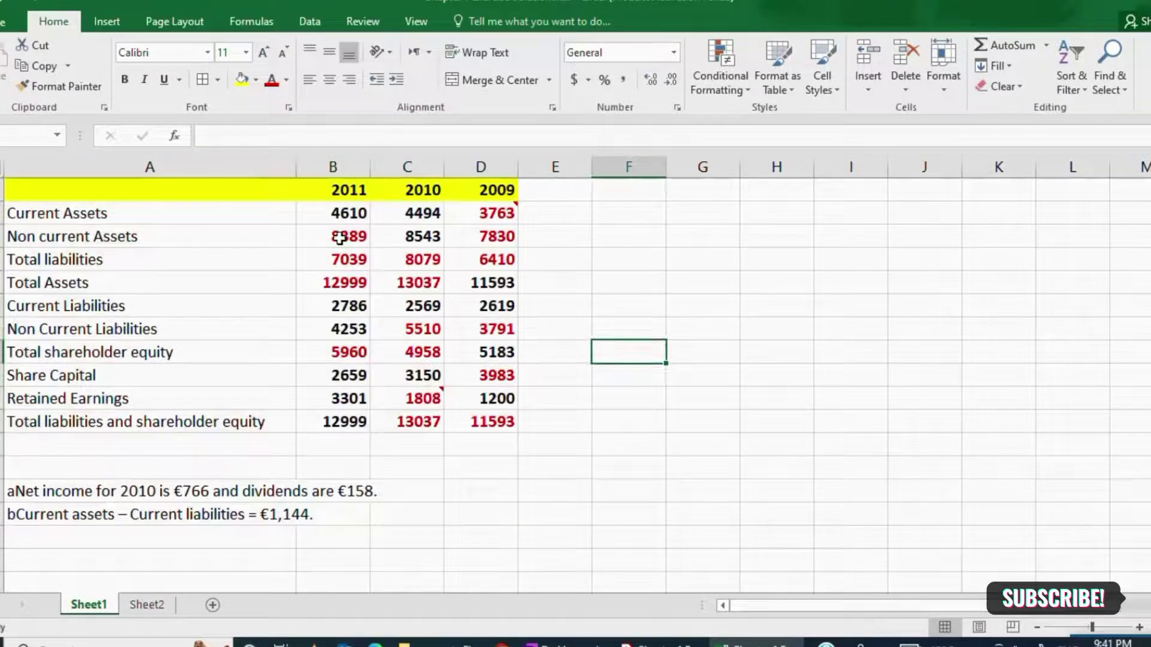
pyautogui.click(145, 606)
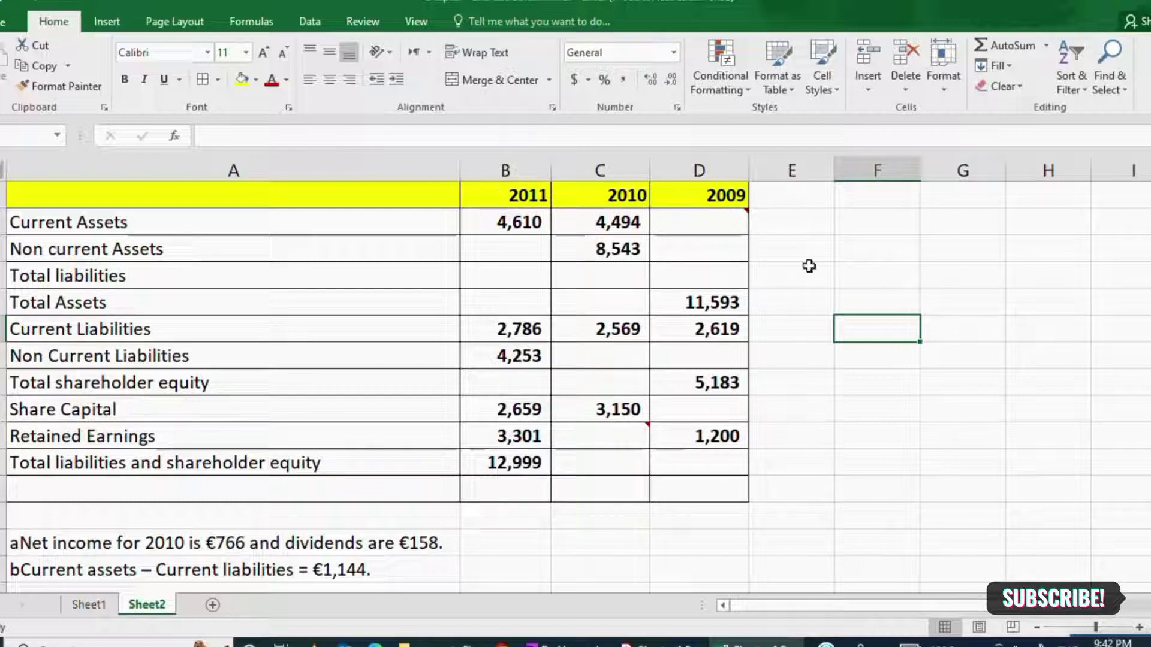
# Step: Check the commented cells for 2009 current assets and 2010 retained earnings, plus footnote a on net income and dividends
pyautogui.click(709, 220)
pyautogui.moveTo(723, 222)
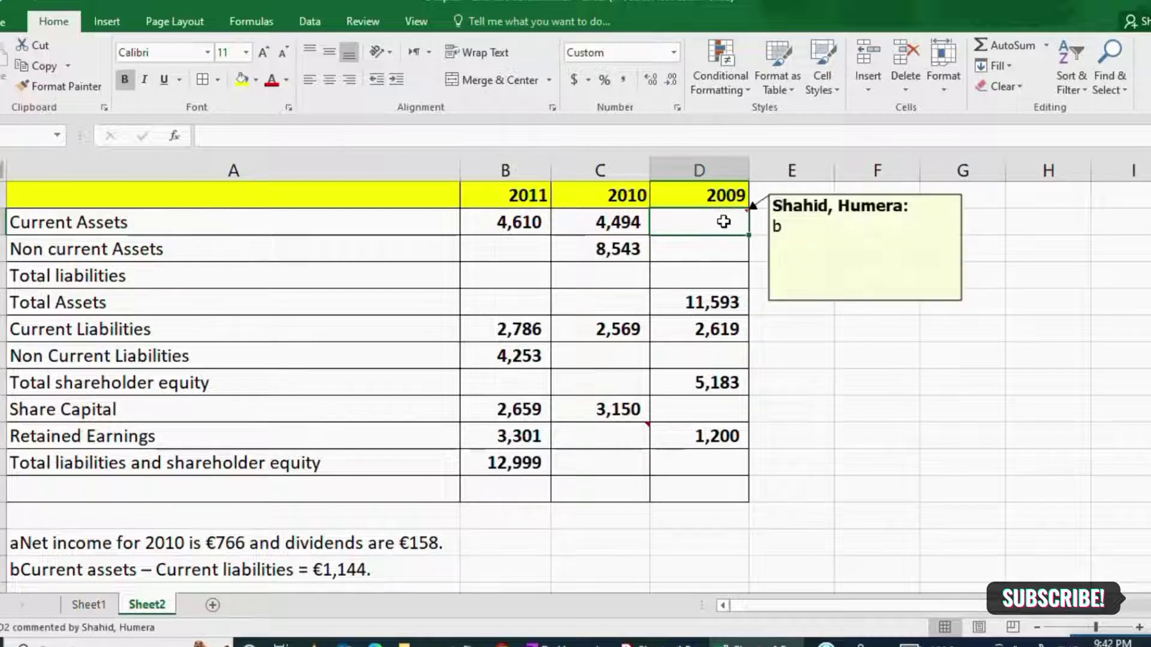
pyautogui.click(635, 439)
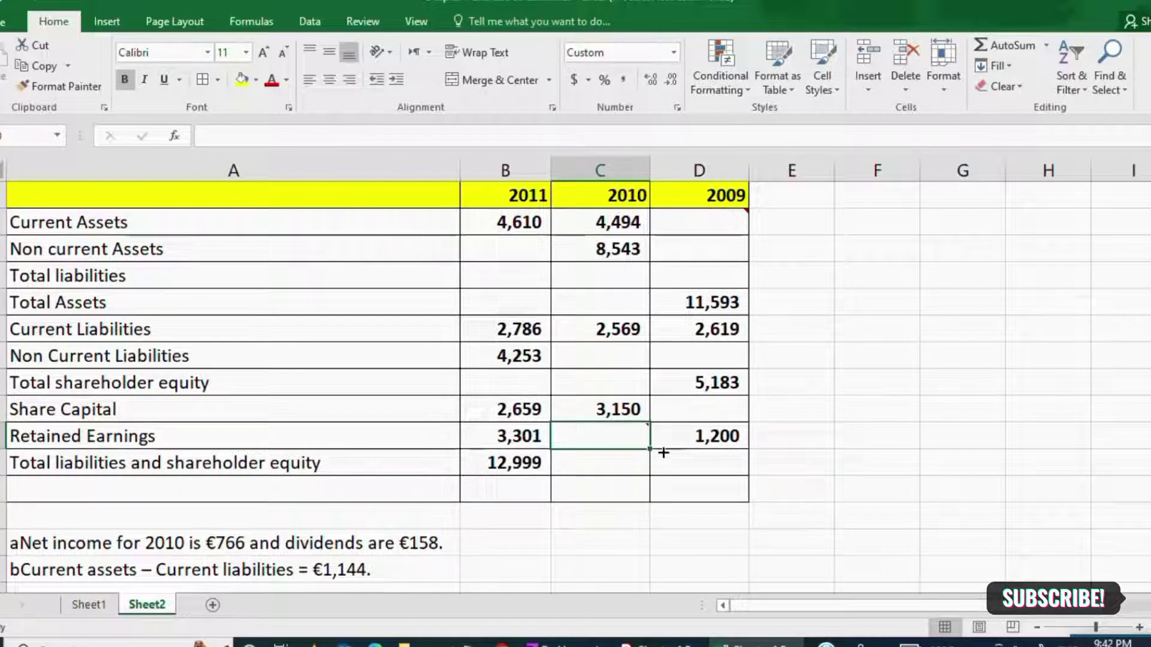
pyautogui.click(21, 548)
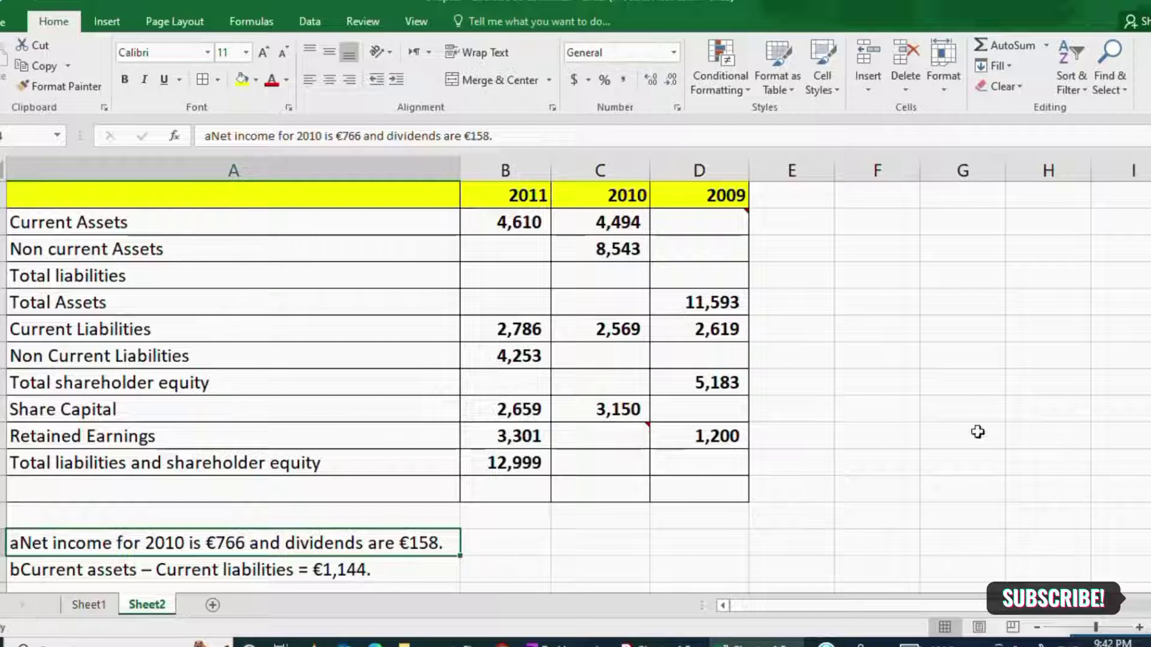
# Step: Write the note "opening RE + netincome-Dividend" in cell F8, beside the Total shareholder equity row
pyautogui.click(896, 394)
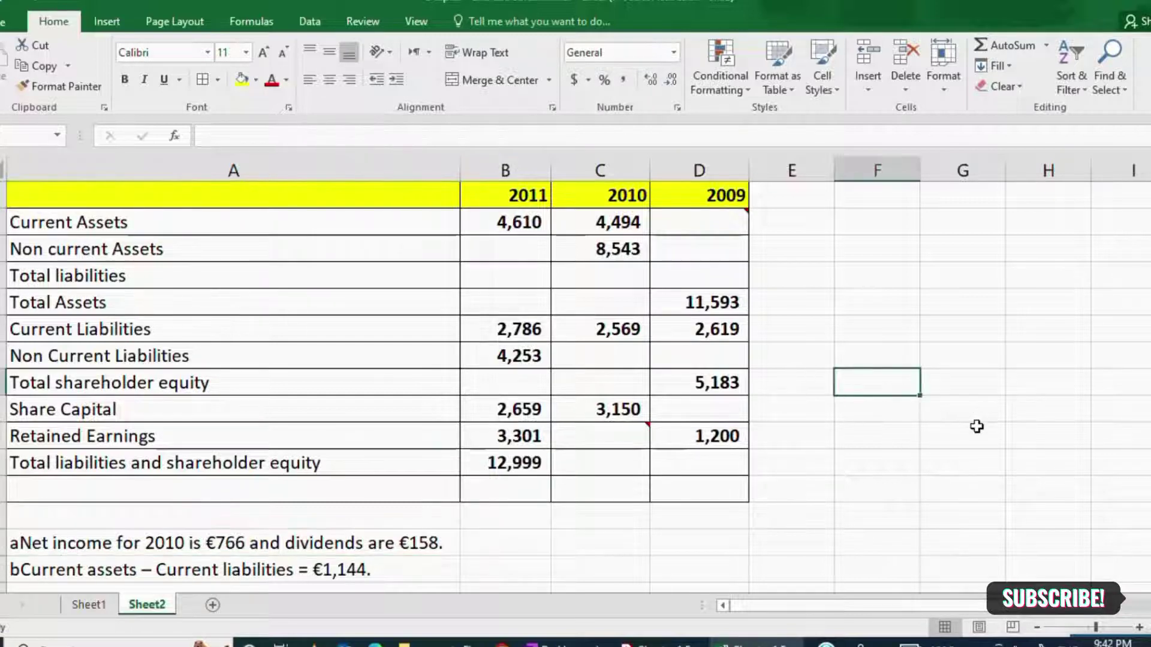
pyautogui.write('o')
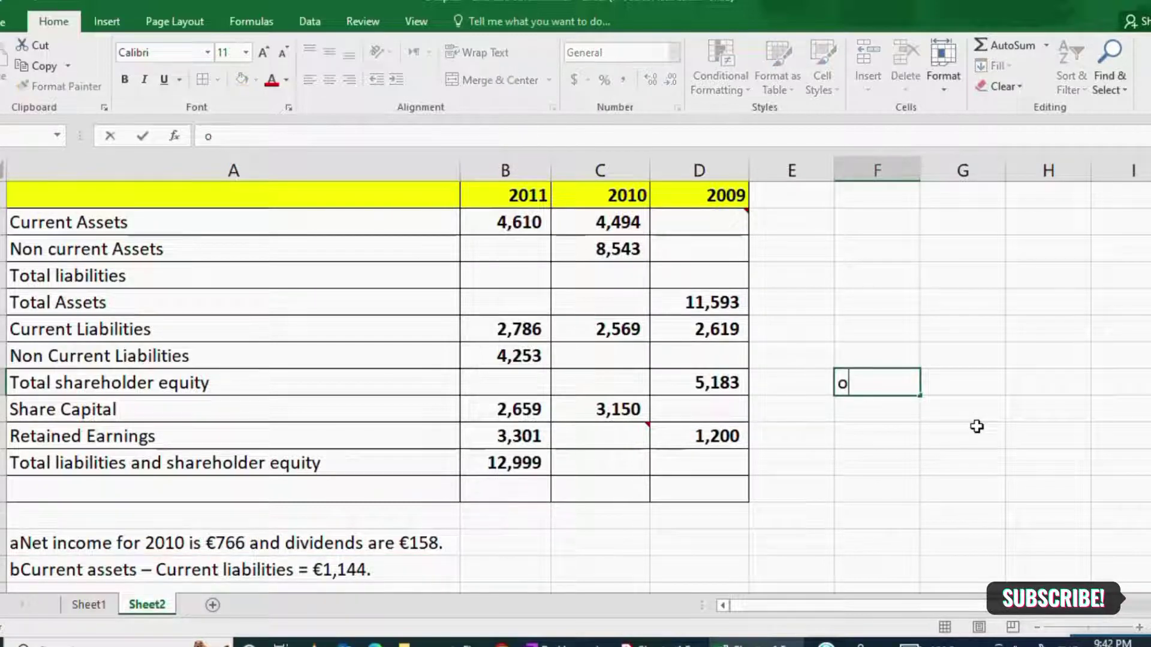
pyautogui.write('pening RE')
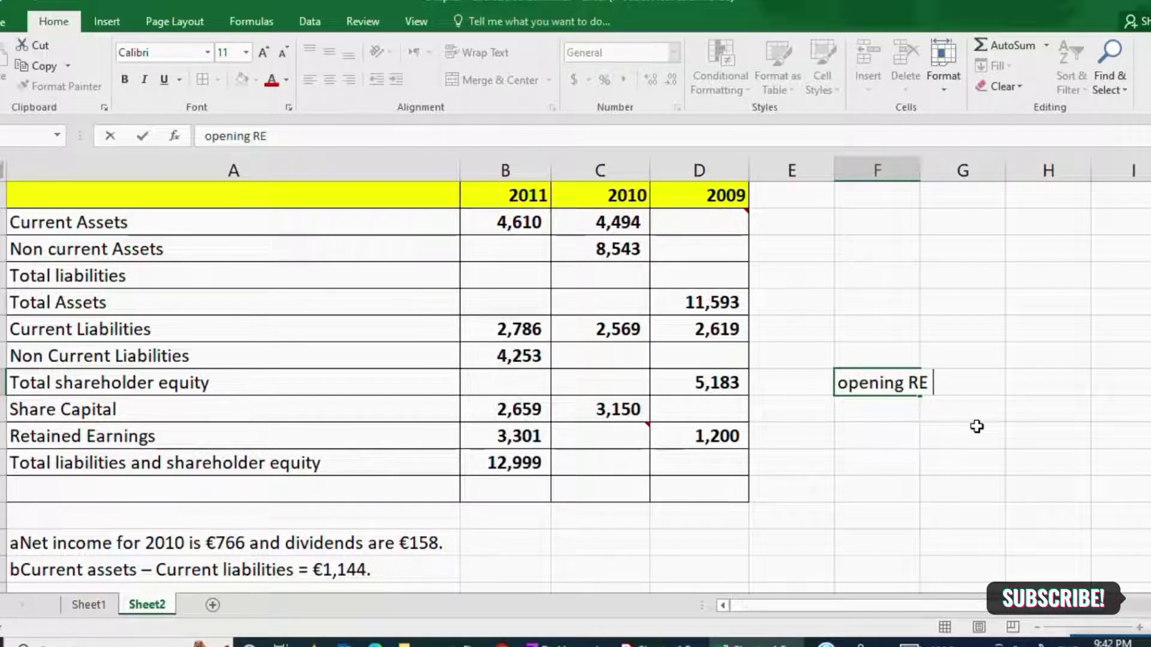
pyautogui.write(' + netinc')
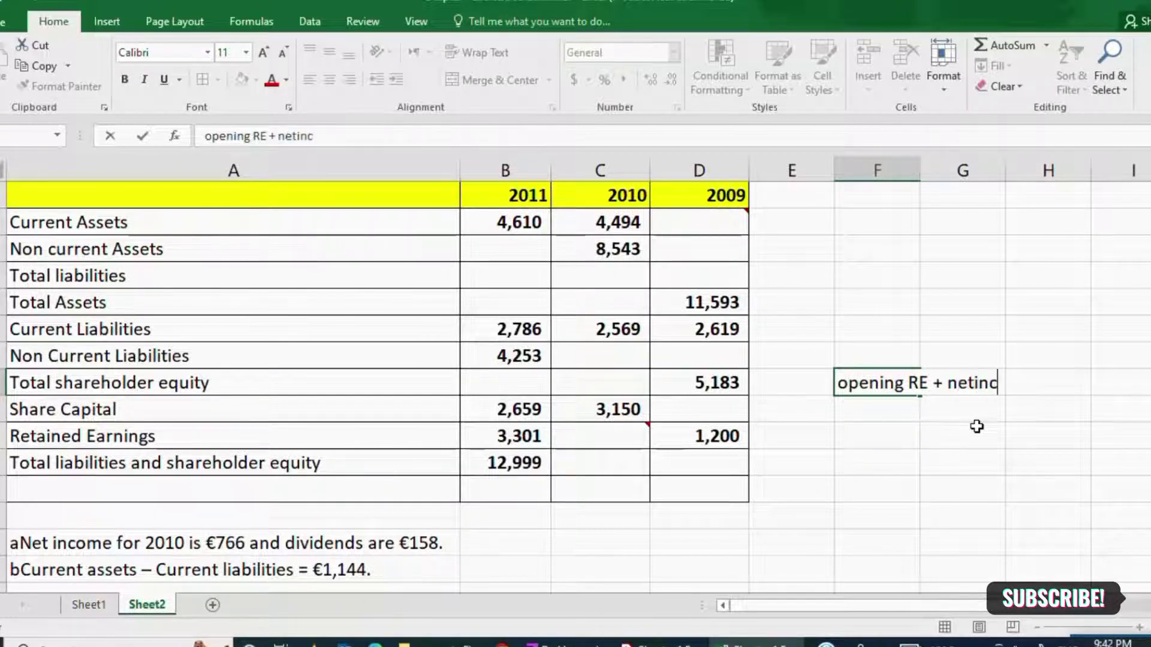
pyautogui.write('ome')
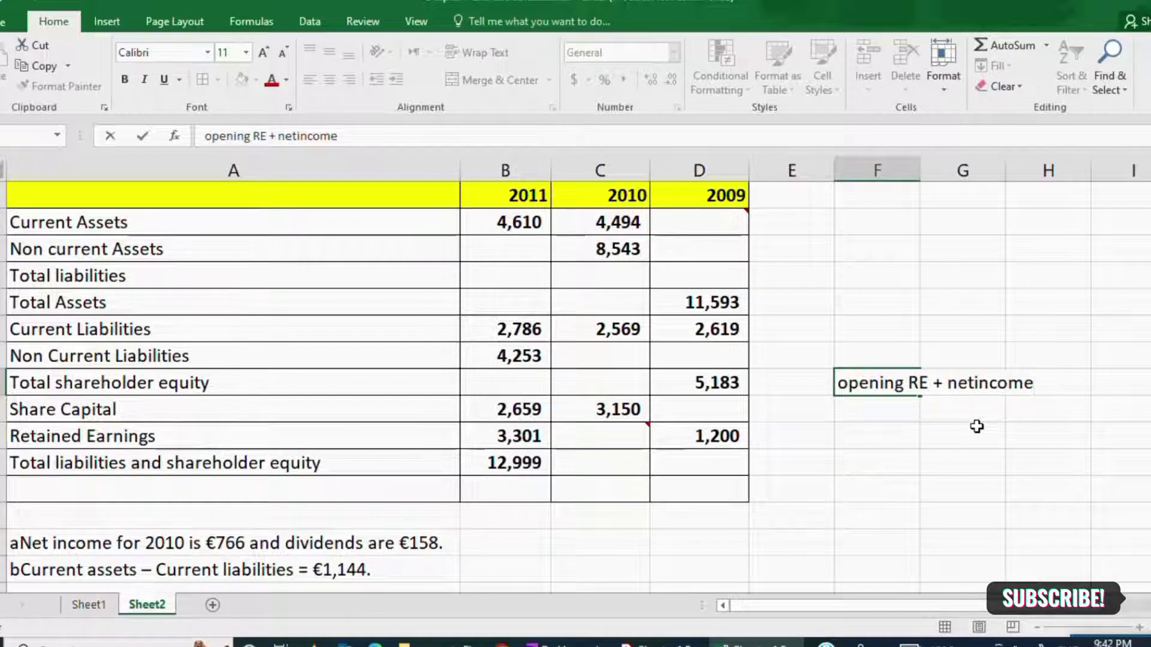
pyautogui.write('-Dividen')
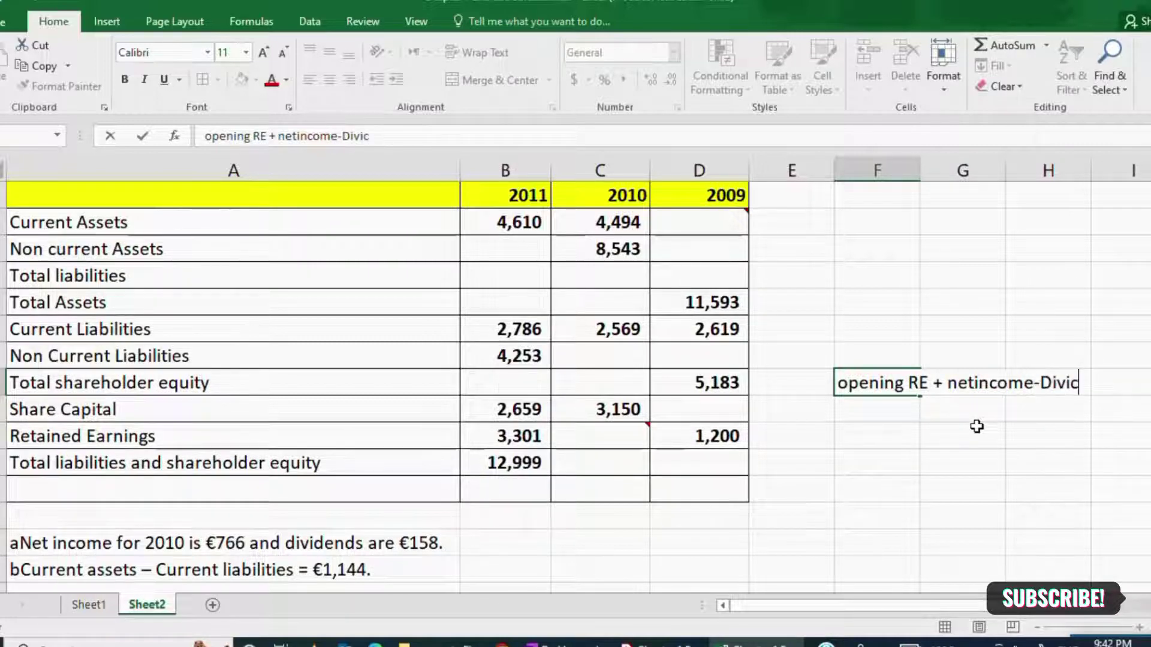
pyautogui.write('t')
pyautogui.press('BackSpace')
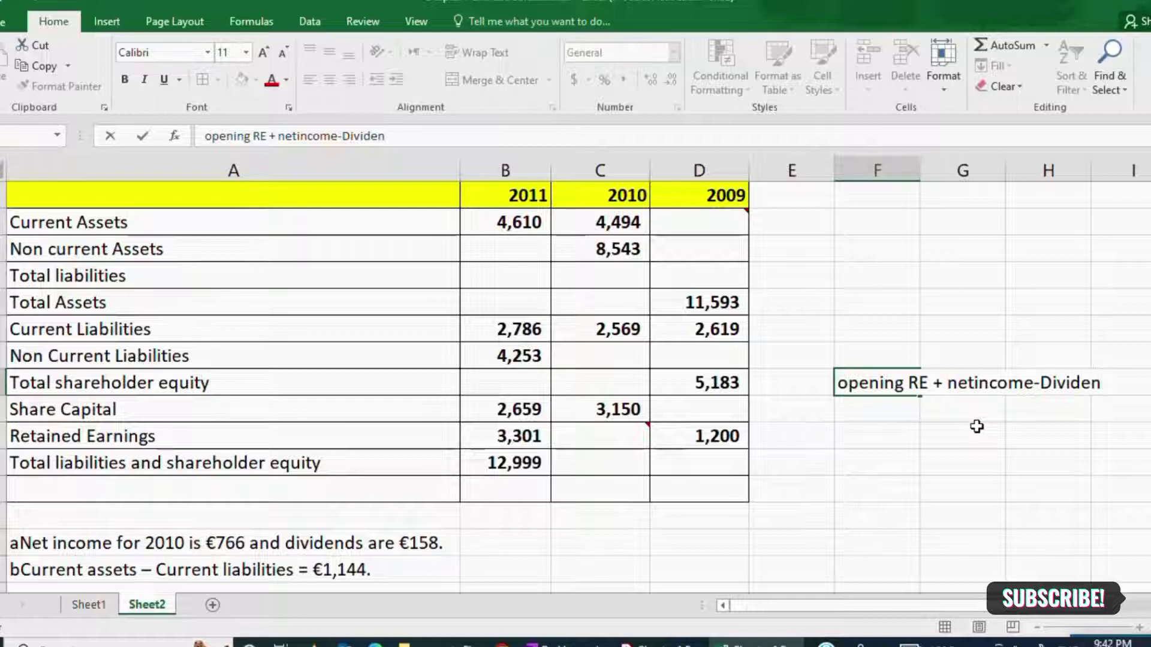
pyautogui.write('d')
pyautogui.moveTo(626, 439)
pyautogui.click(596, 442)
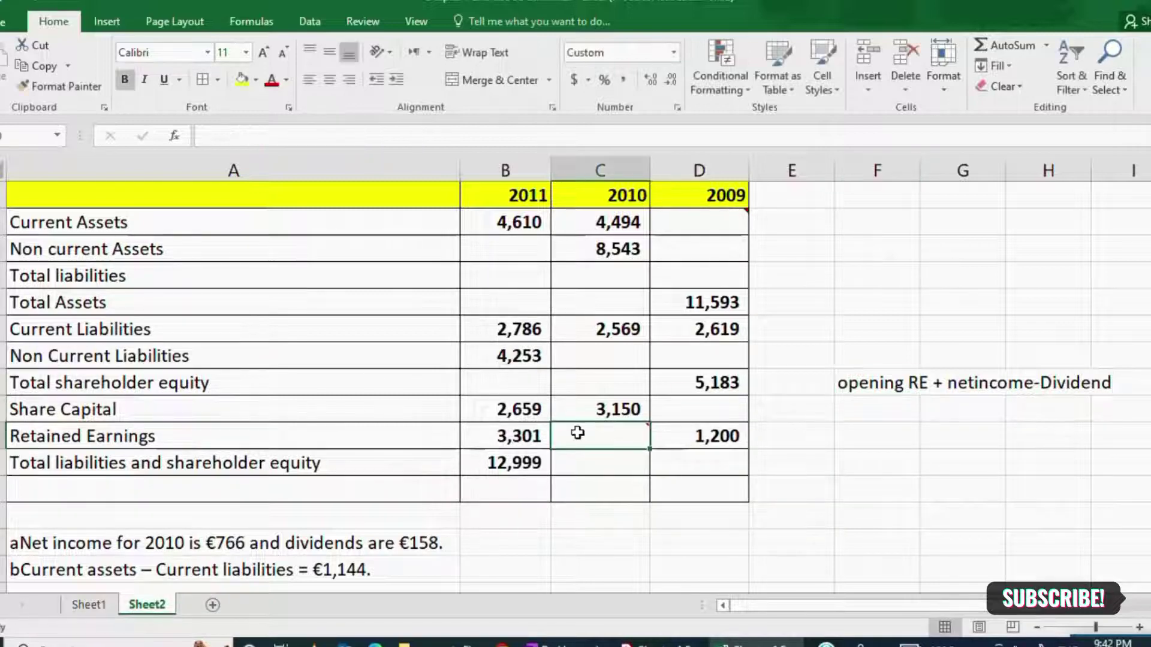
# Step: Calculate 2010 retained earnings in C10 with the formula =D10+766-158
pyautogui.moveTo(581, 431); pyautogui.dragTo(226, 440)
pyautogui.click(590, 440)
pyautogui.click(896, 384)
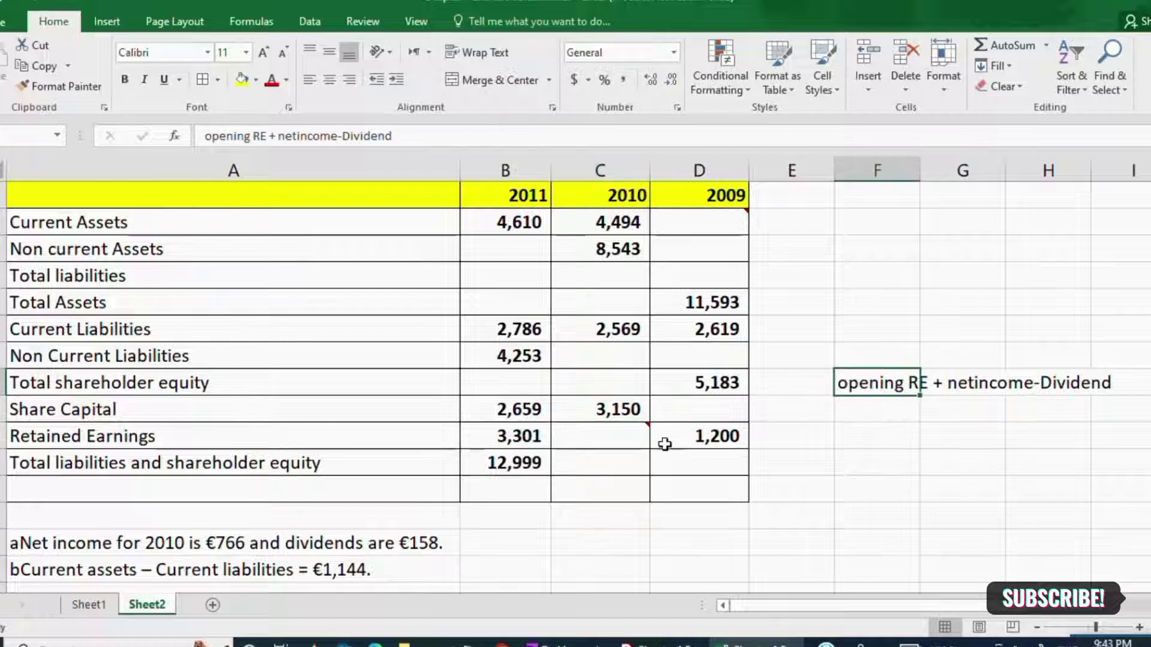
pyautogui.click(699, 435)
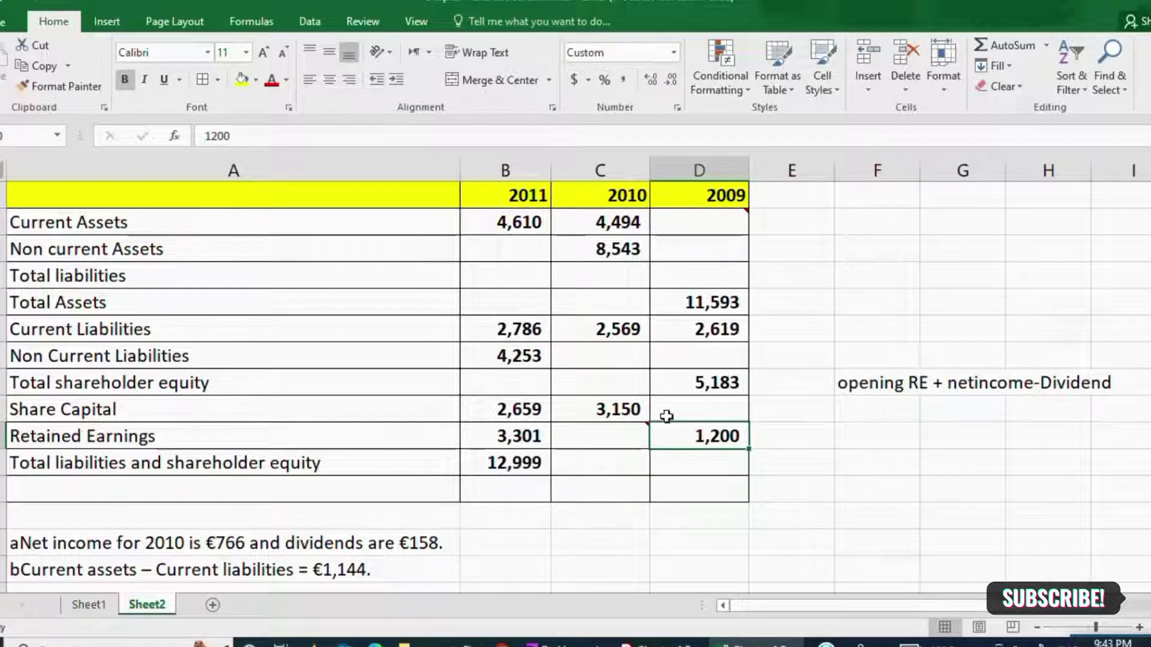
pyautogui.click(598, 433)
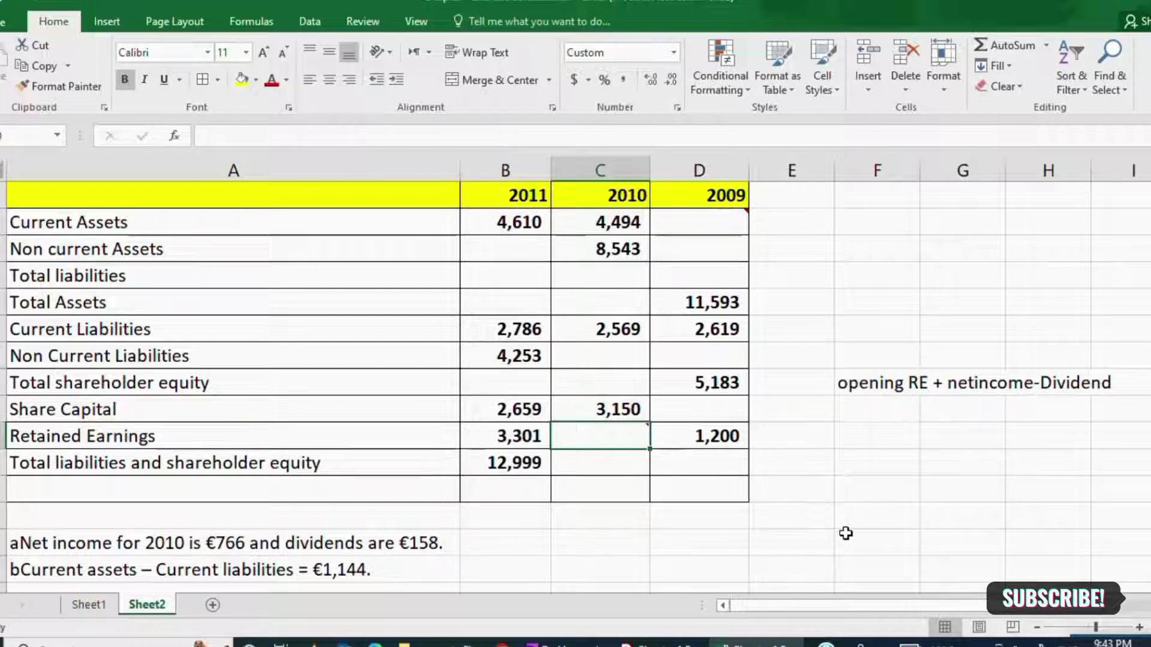
pyautogui.write('=')
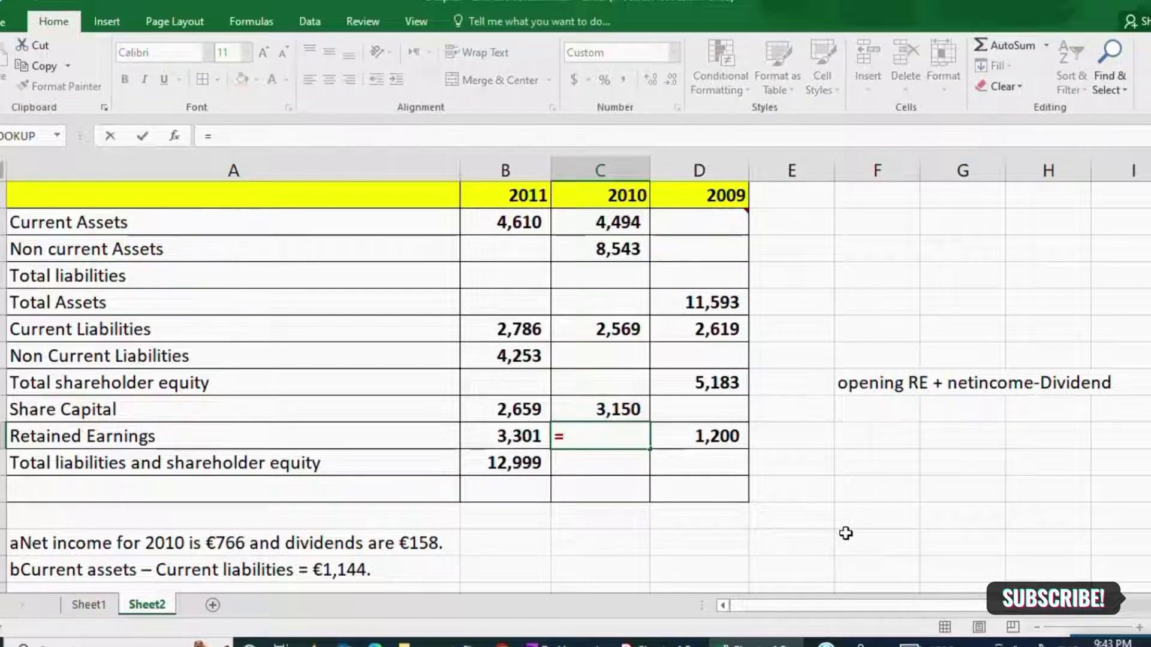
pyautogui.click(712, 442)
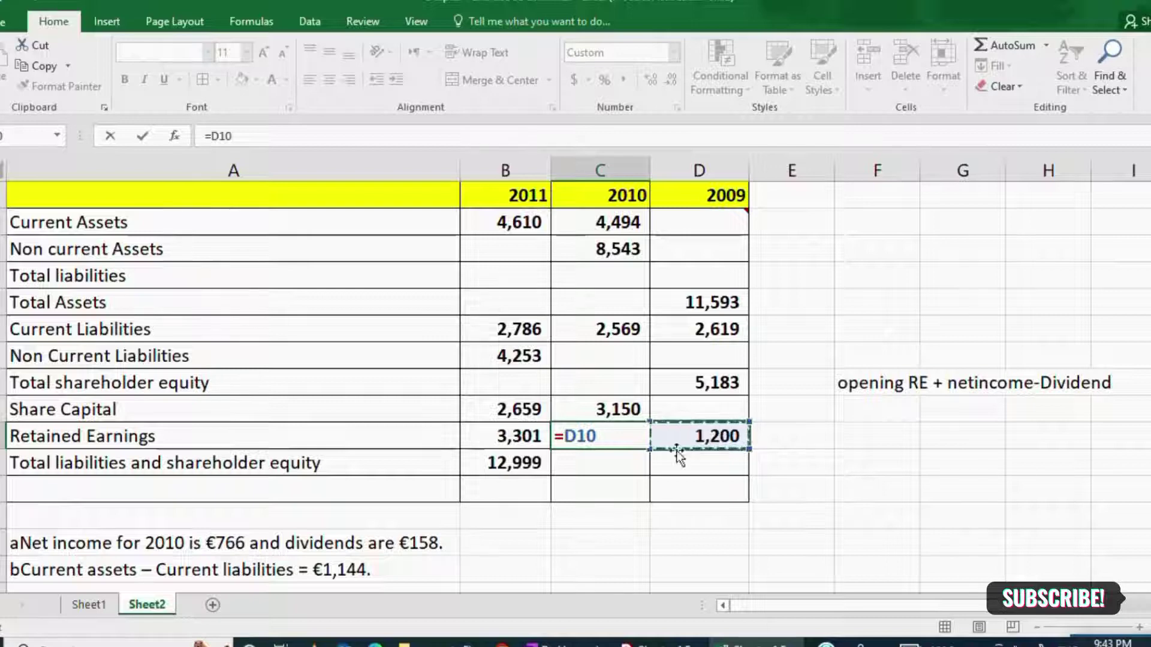
pyautogui.moveTo(615, 444)
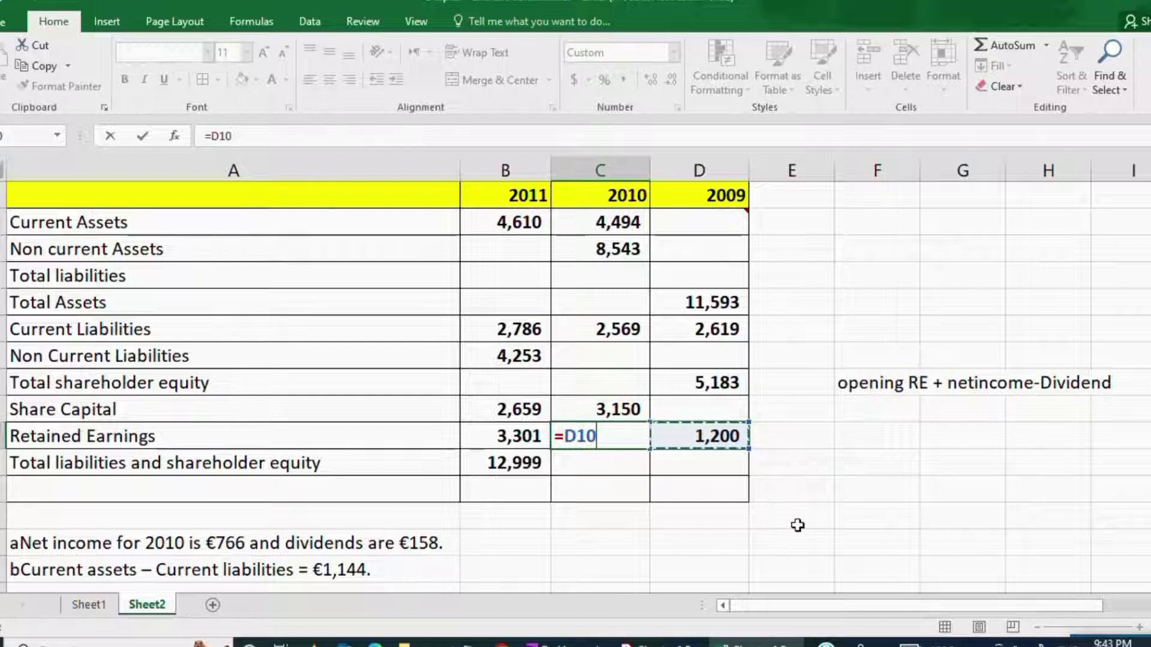
pyautogui.write('_')
pyautogui.press('BackSpace')
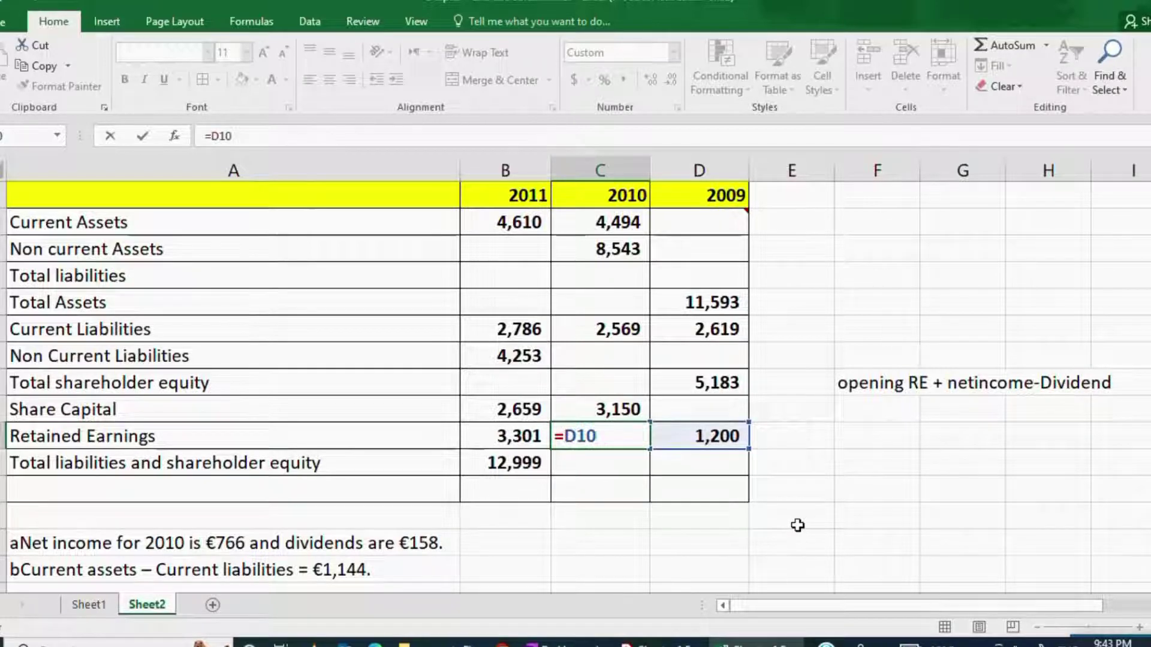
pyautogui.write('+')
pyautogui.write('766')
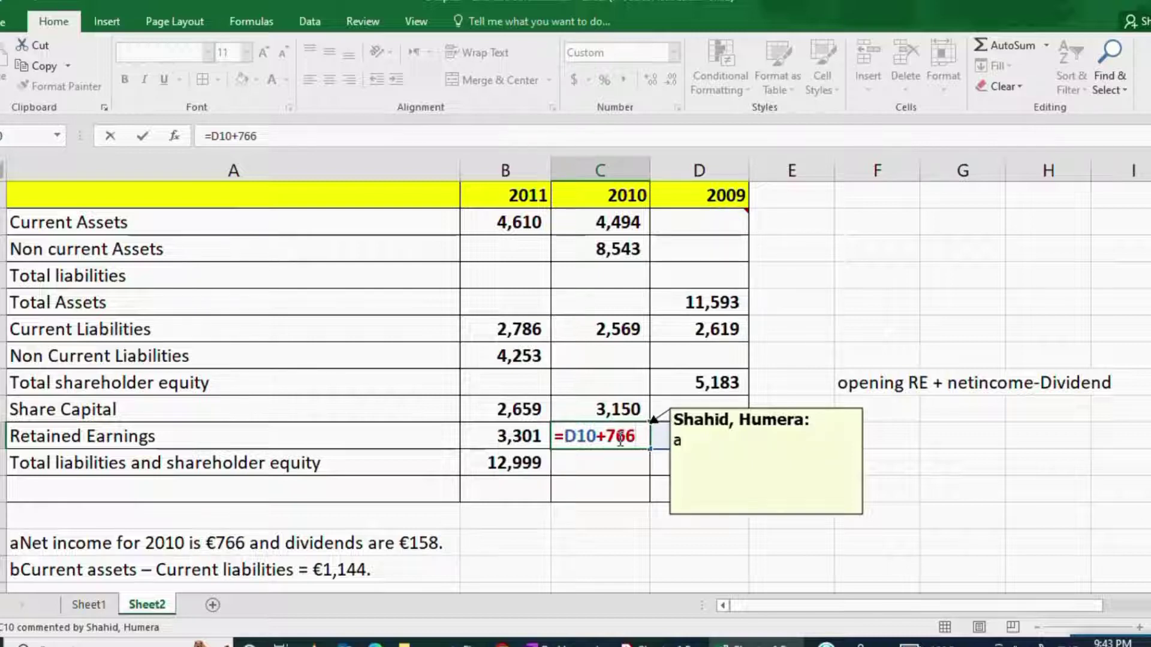
pyautogui.write('-158')
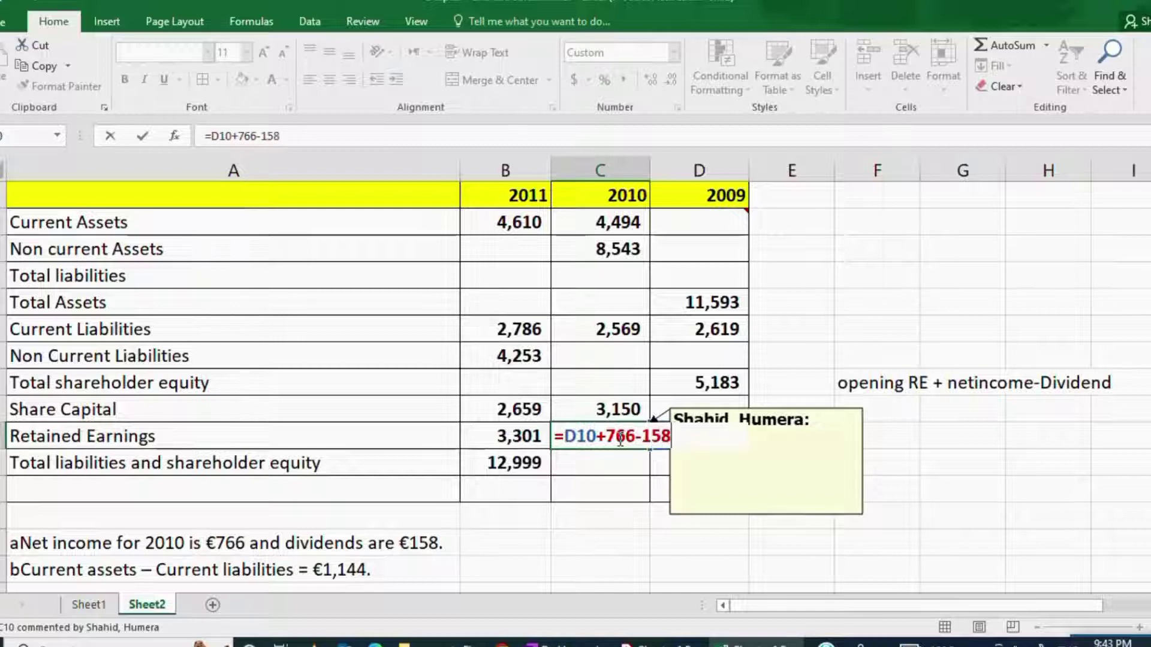
pyautogui.press('Return')
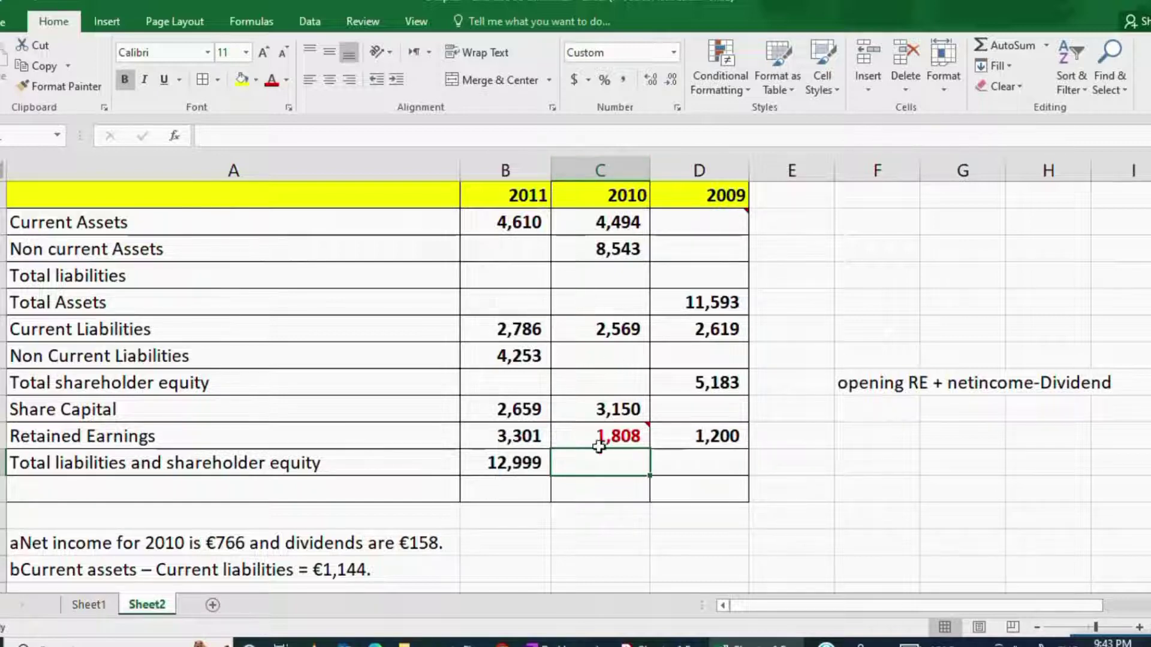
# Step: Following footnote b for 2009 current assets, write the note "current assets-currentliabilites=1144" in cell F2
pyautogui.click(21, 572)
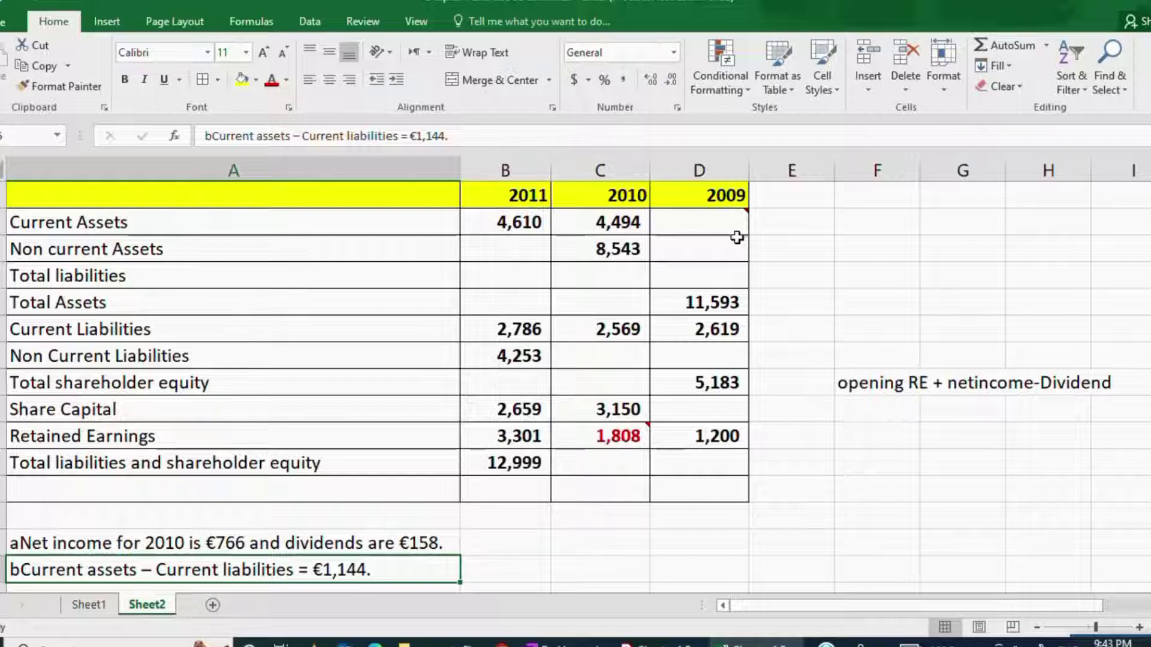
pyautogui.click(690, 221)
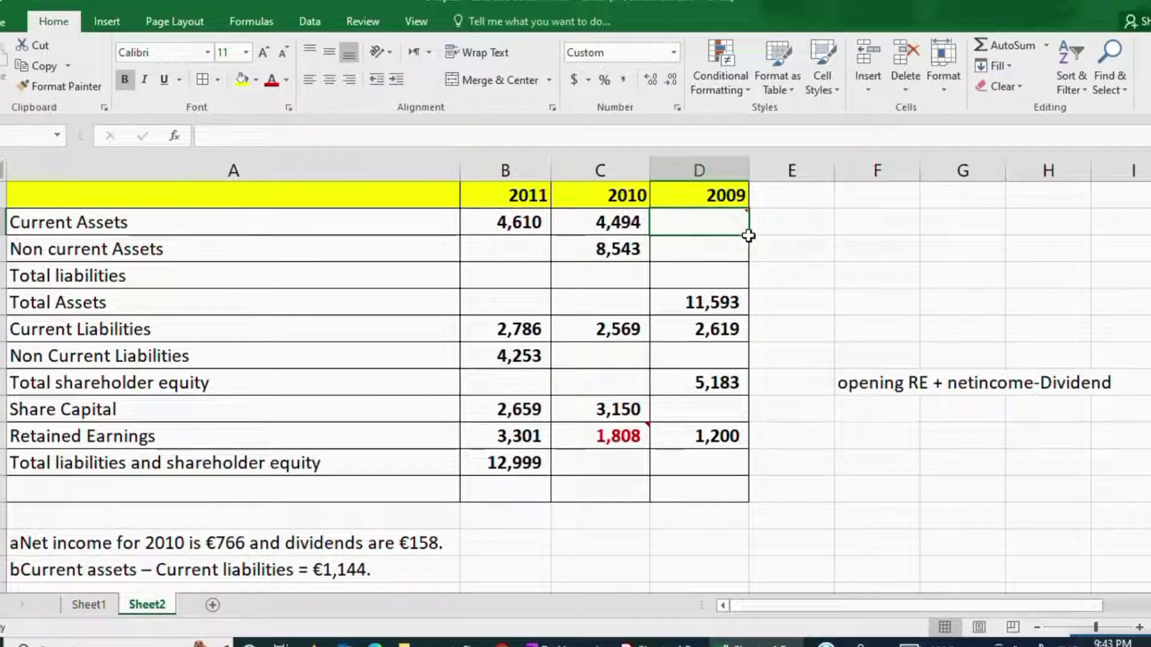
pyautogui.moveTo(733, 220)
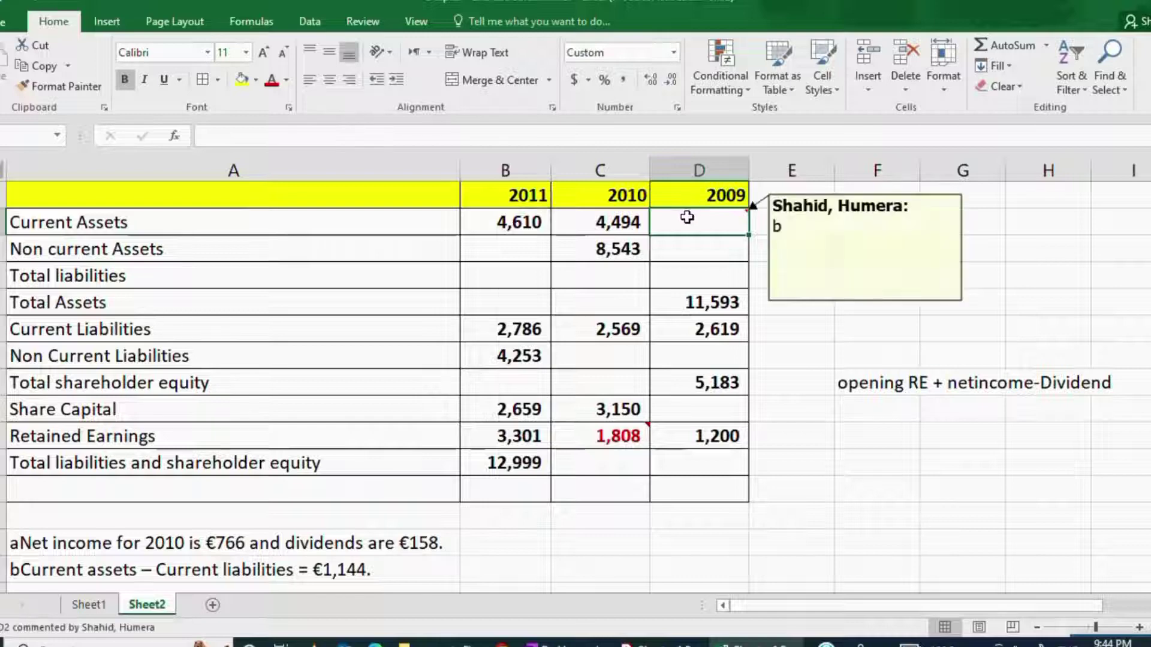
pyautogui.moveTo(704, 217); pyautogui.dragTo(198, 230)
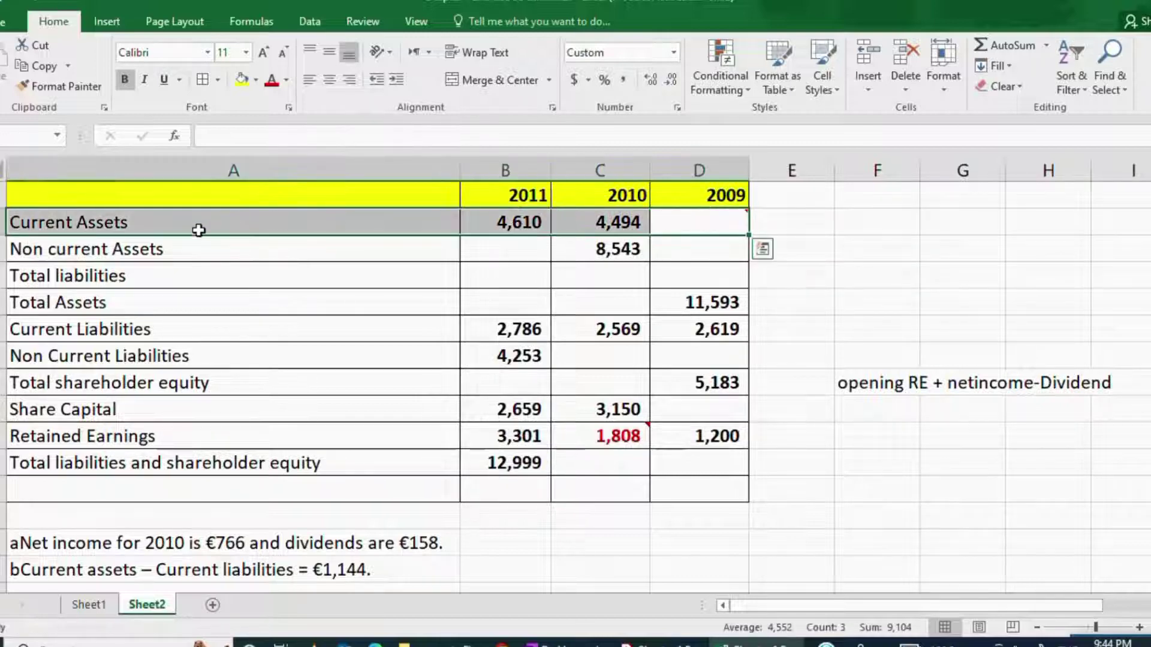
pyautogui.click(875, 218)
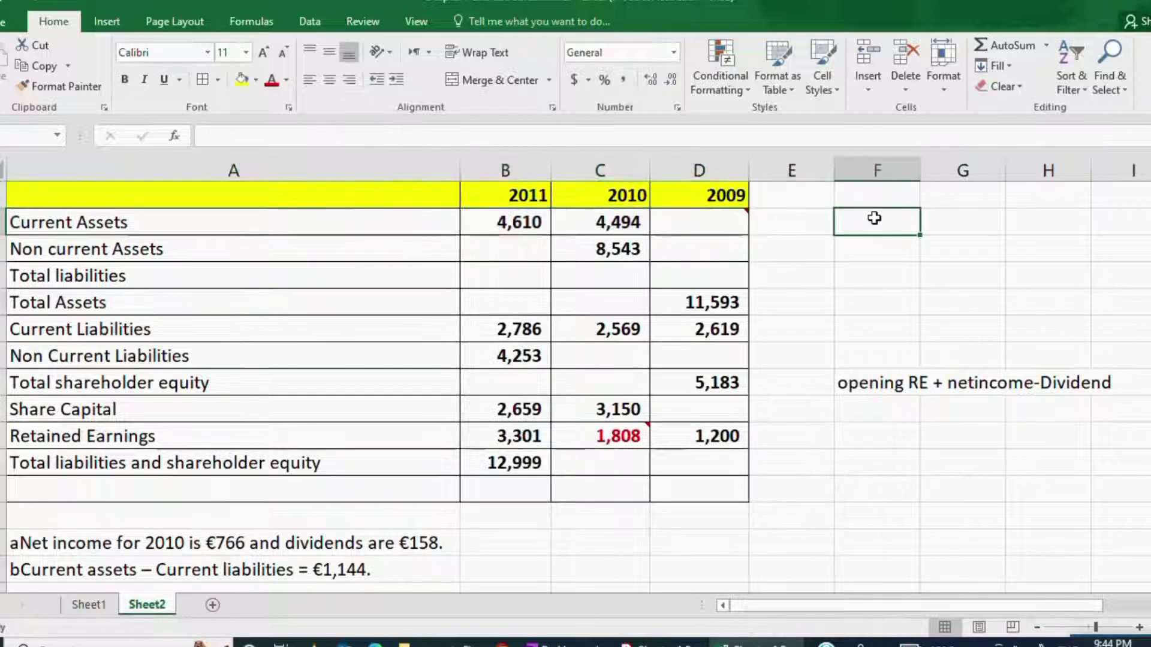
pyautogui.write('current')
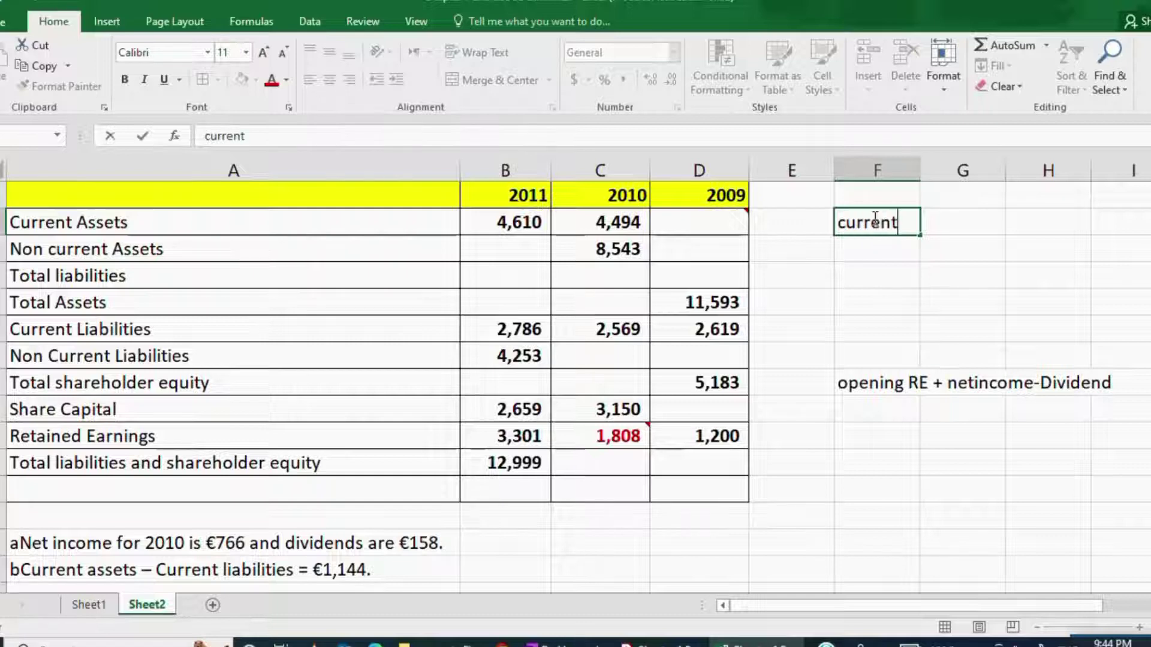
pyautogui.write(' assets')
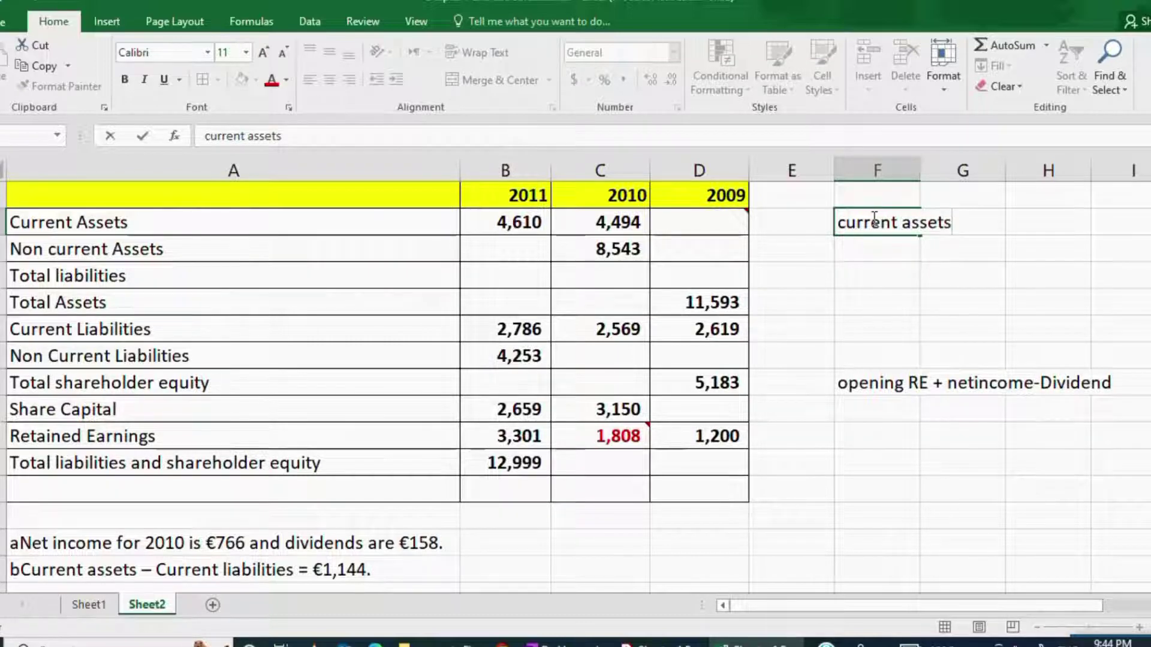
pyautogui.write('-current')
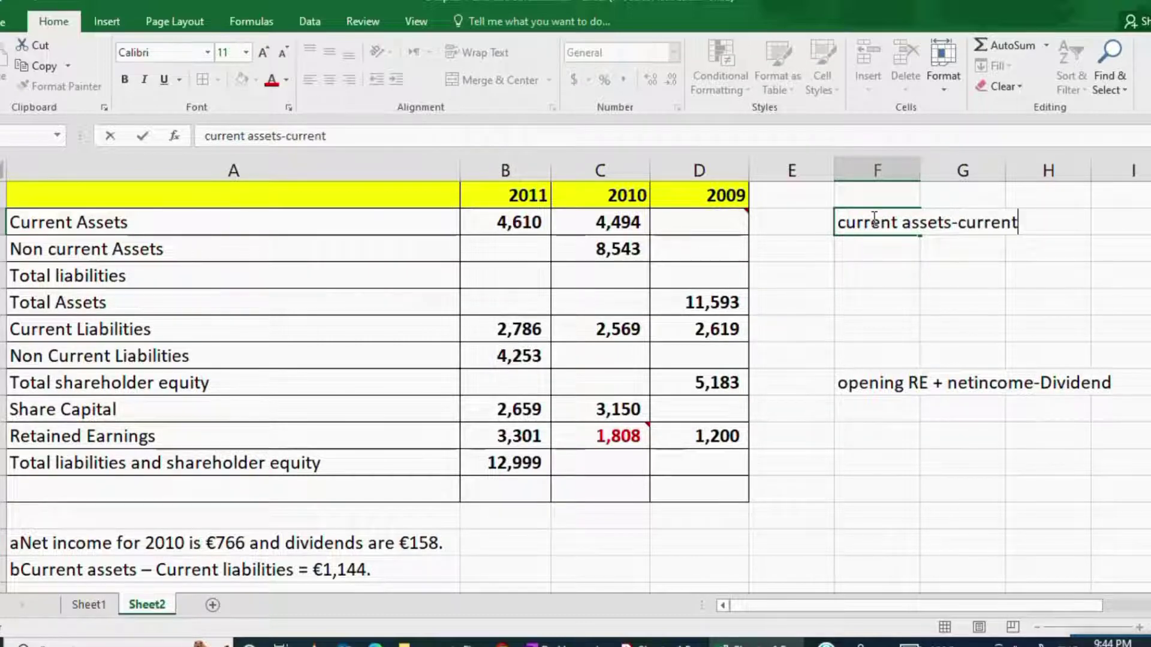
pyautogui.write('liabilites')
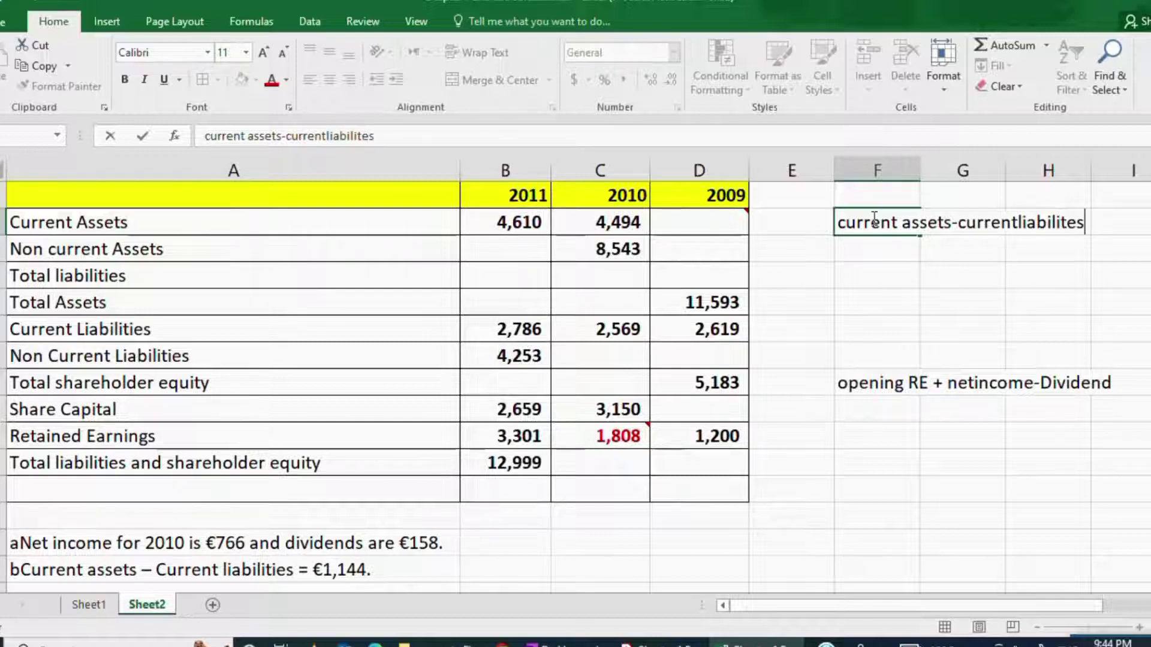
pyautogui.write('=1144')
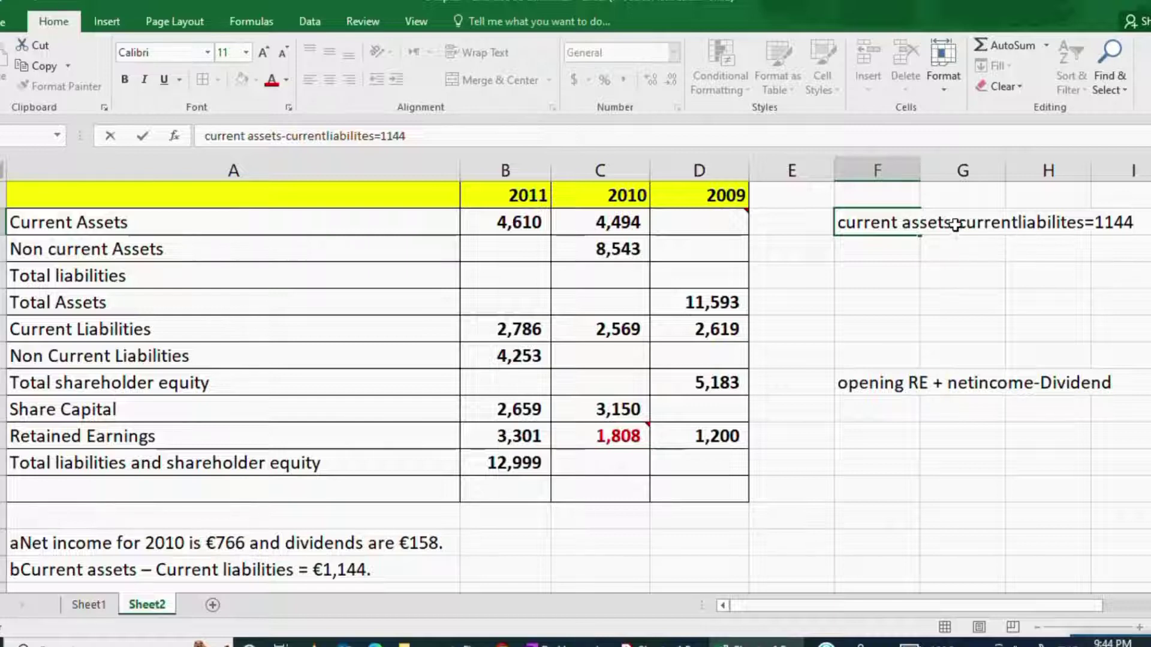
# Step: Copy the F2 note into F3 and replace "currentliabilites" with the 2009 current liabilities amount, 2619
pyautogui.moveTo(729, 216)
pyautogui.moveTo(718, 331); pyautogui.dragTo(144, 329)
pyautogui.click(721, 329)
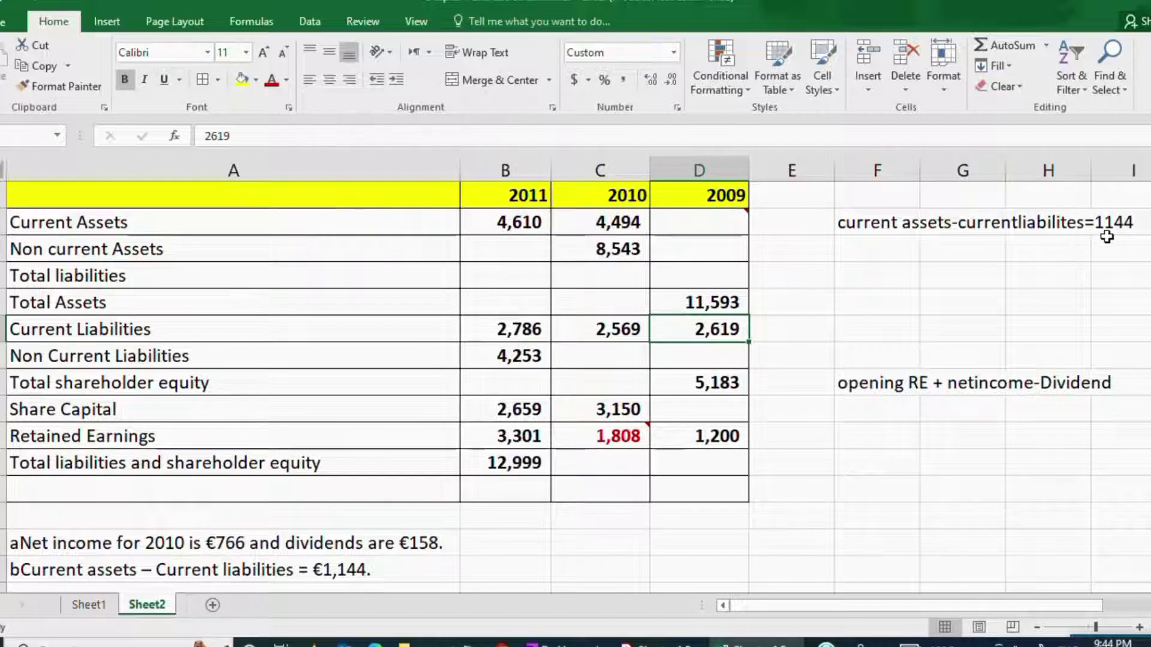
pyautogui.click(876, 246)
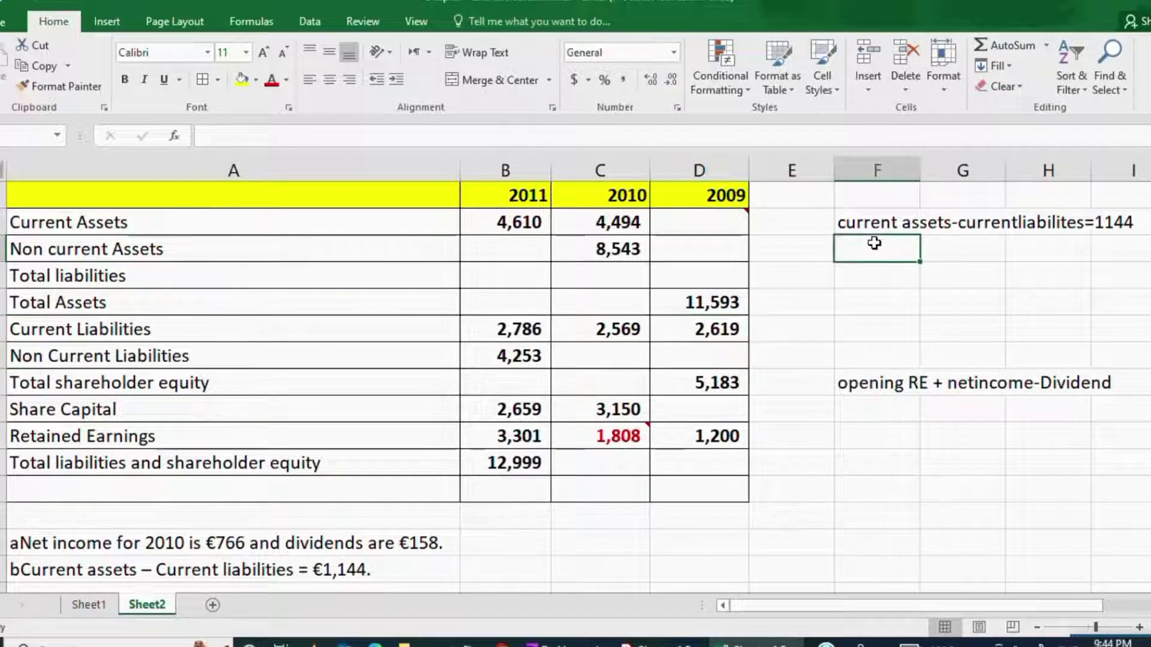
pyautogui.click(695, 225)
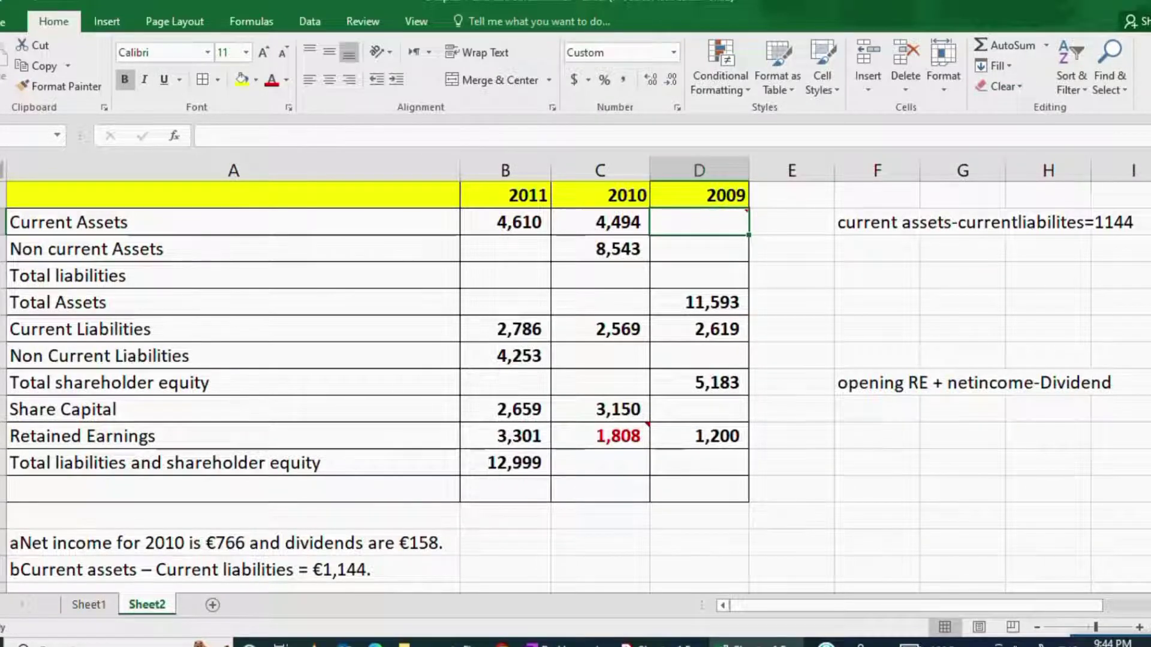
pyautogui.click(884, 246)
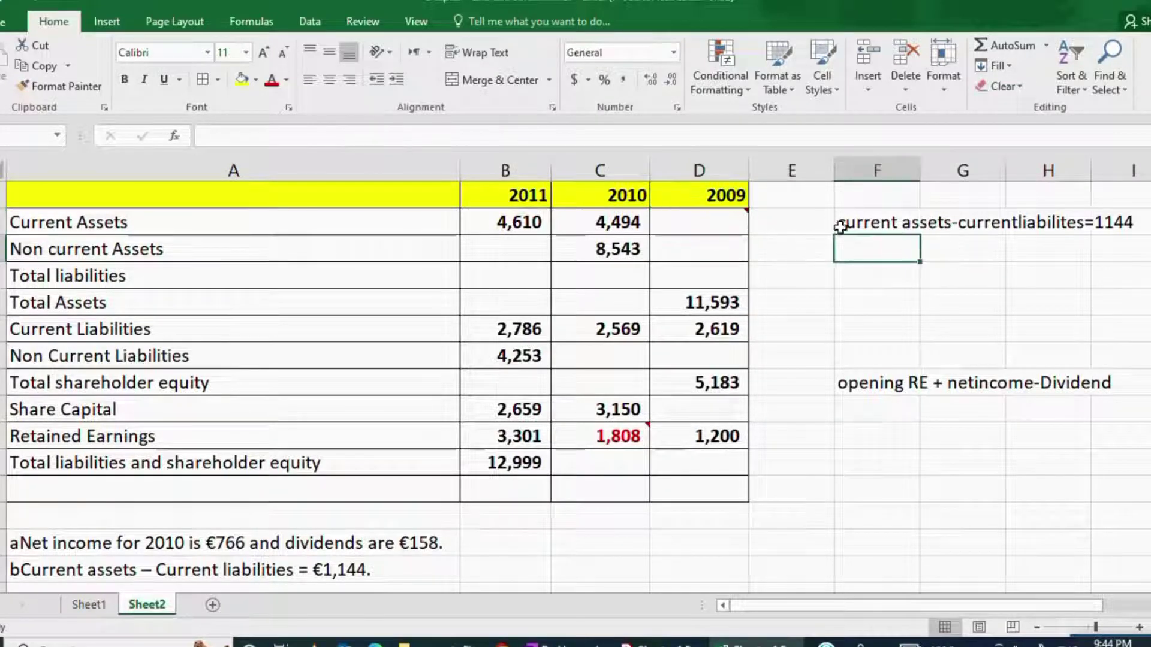
pyautogui.click(882, 225)
pyautogui.hotkey('ctrl', 'c')
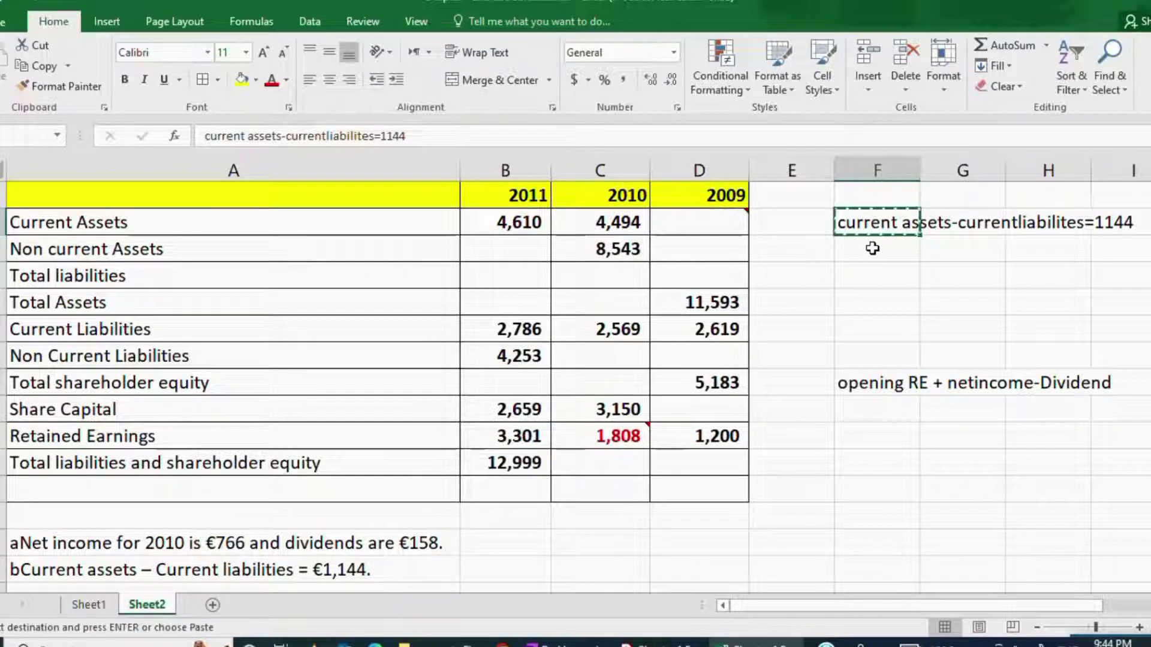
pyautogui.click(872, 248)
pyautogui.hotkey('ctrl', 'v')
pyautogui.doubleClick(872, 248)
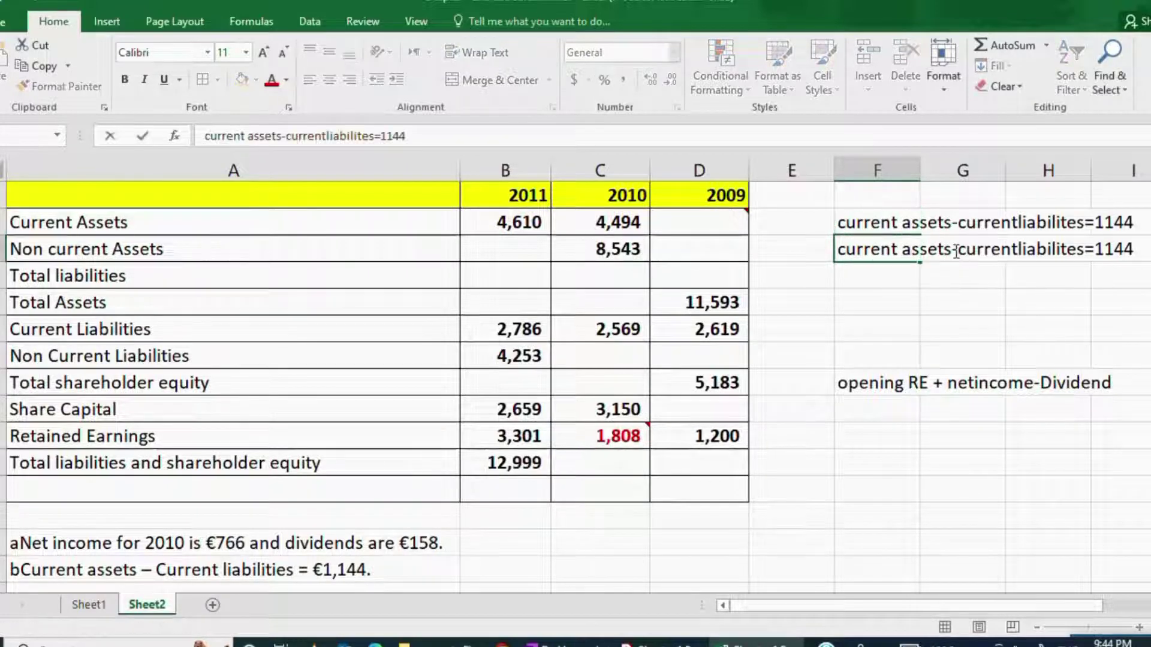
pyautogui.moveTo(961, 250); pyautogui.dragTo(1085, 257)
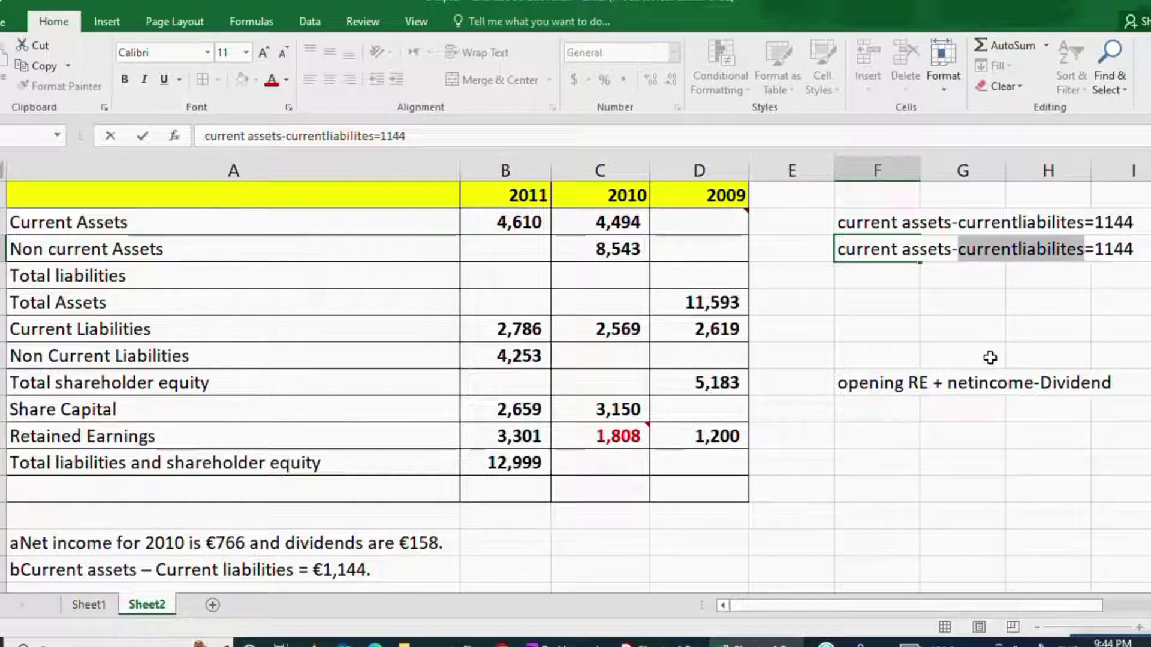
pyautogui.write('2619')
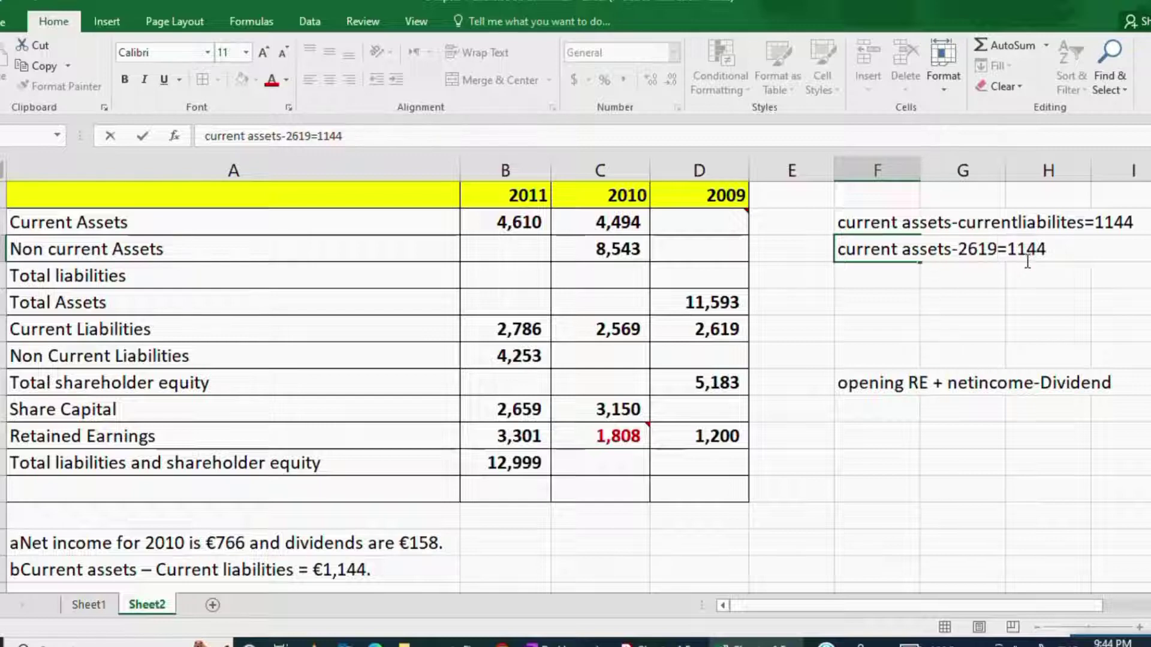
# Step: Write the rearranged equation "Current assets= 1144+2619" as a note in cell F4
pyautogui.click(881, 279)
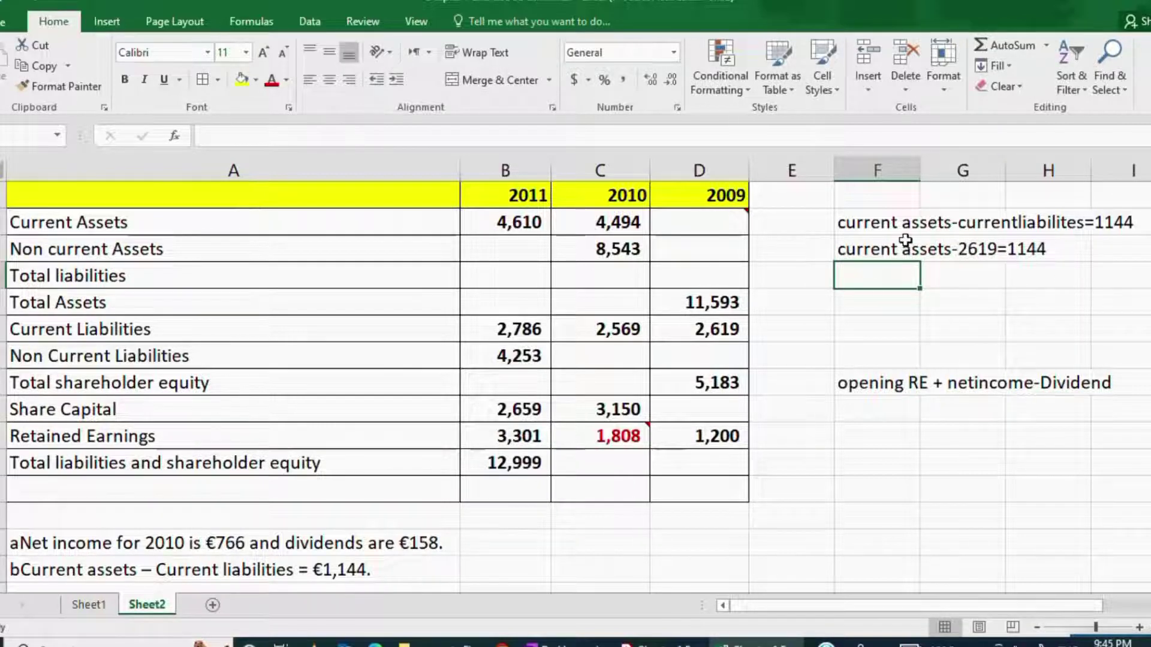
pyautogui.write('Cur')
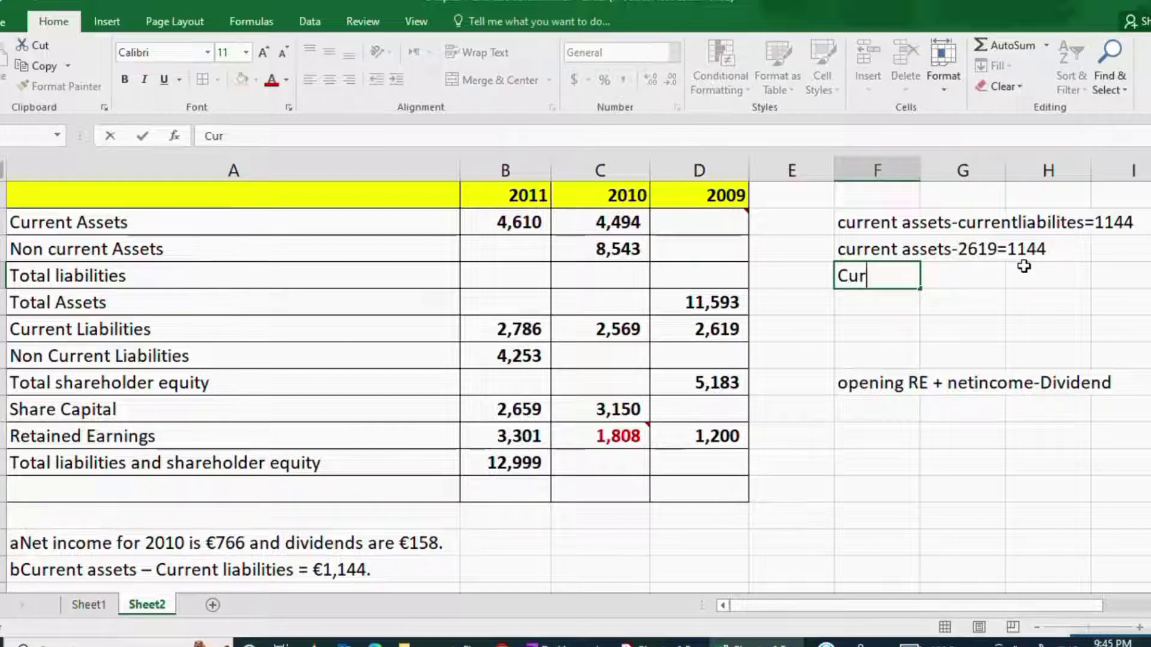
pyautogui.write('rent asse')
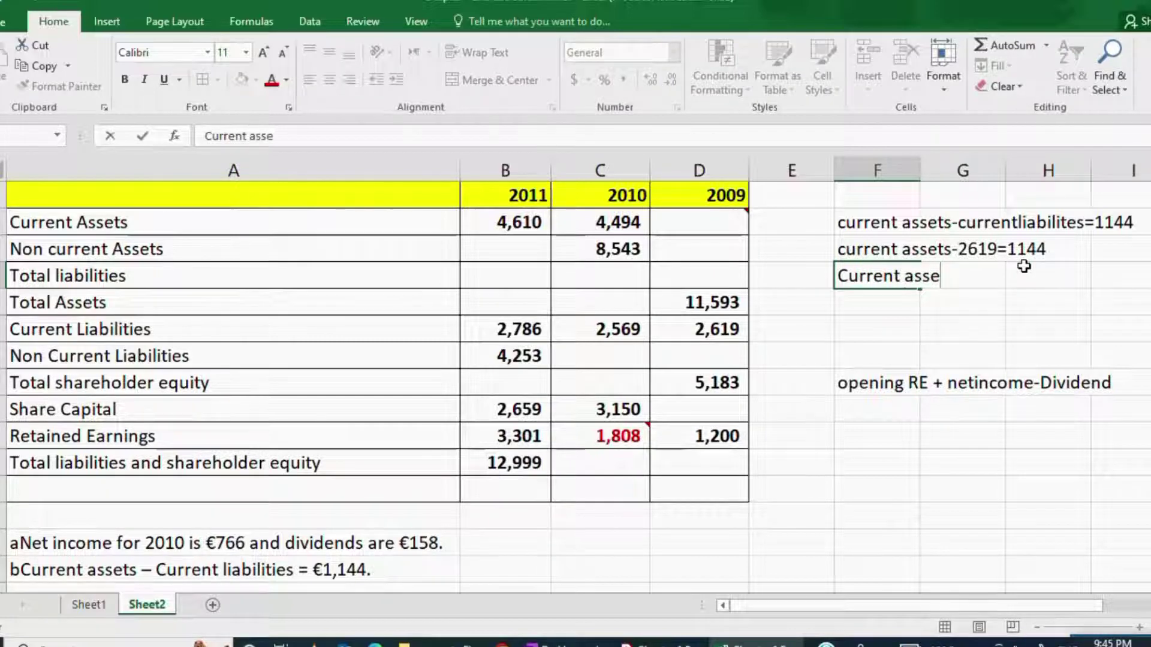
pyautogui.write('ts=')
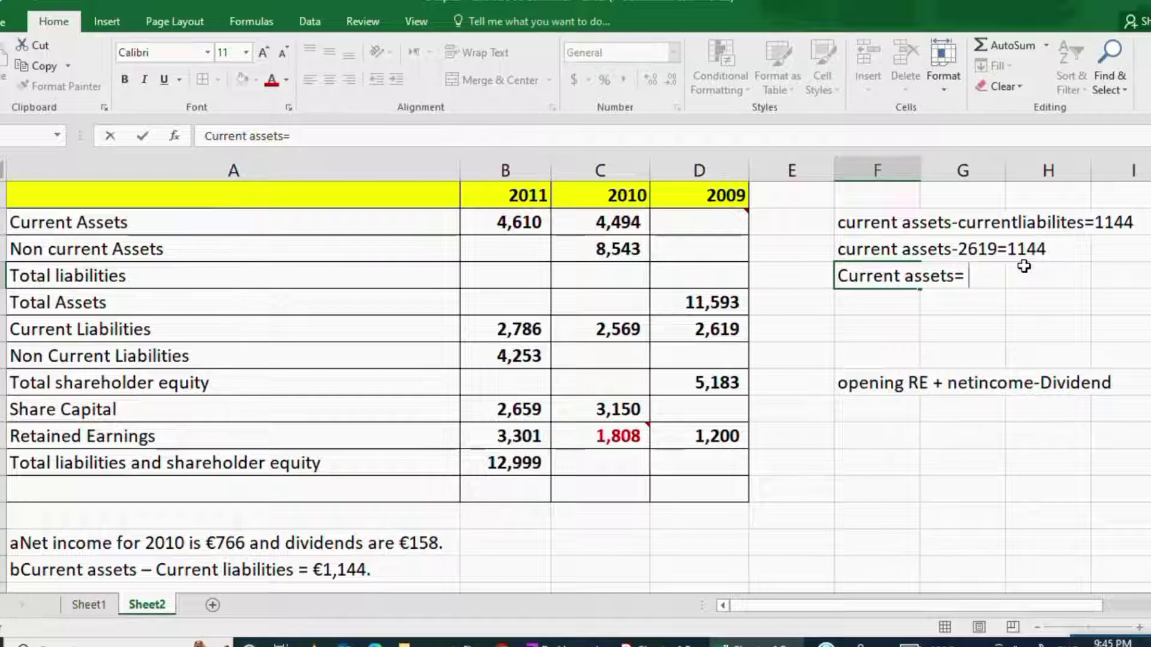
pyautogui.write(' 1144-26')
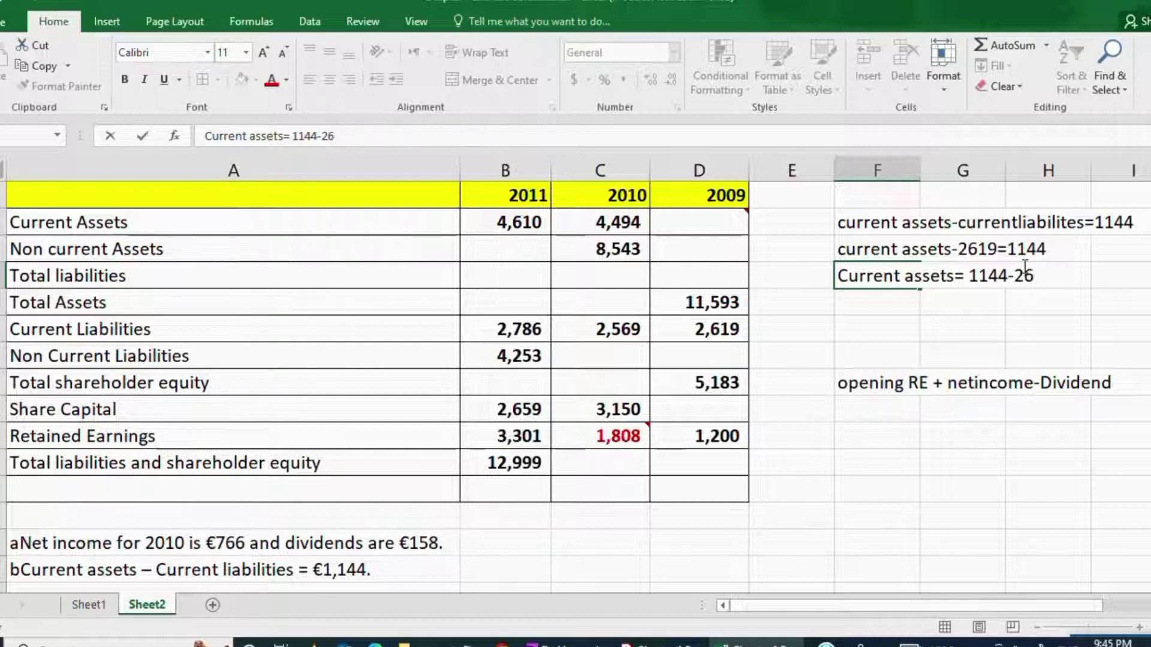
pyautogui.write('19')
pyautogui.press('Left')
pyautogui.press('Left')
pyautogui.press('Left')
pyautogui.press('Left')
pyautogui.press('BackSpace')
pyautogui.write('+')
pyautogui.click(973, 303)
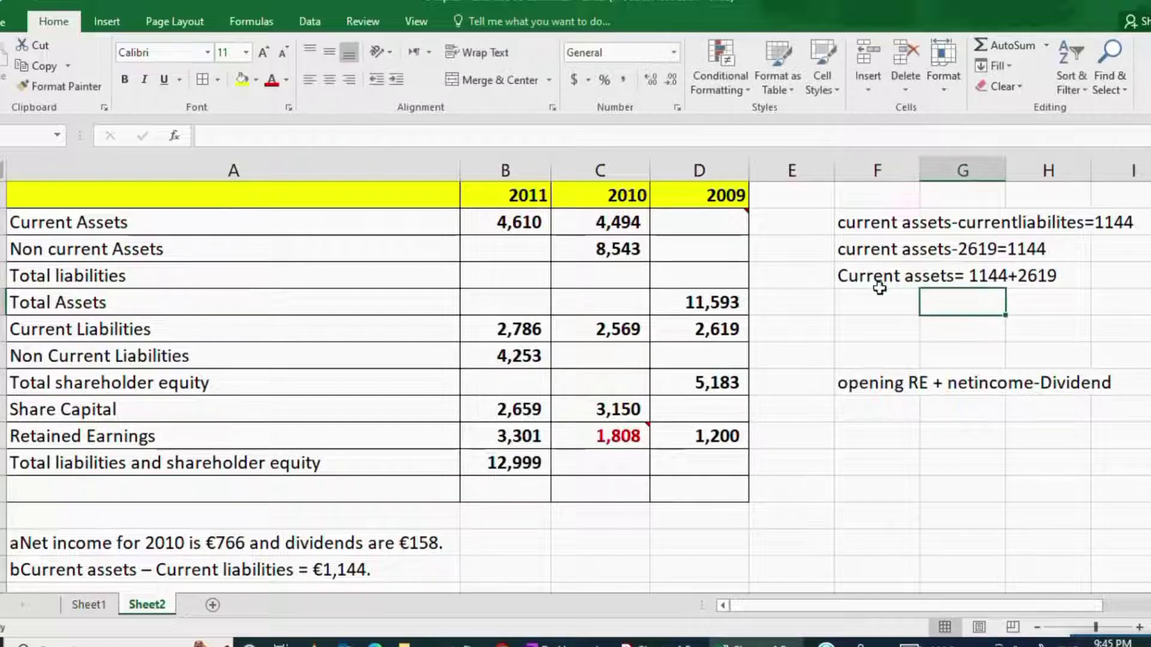
# Step: Calculate 2009 current assets in D2 with the formula =2619+1144
pyautogui.click(701, 223)
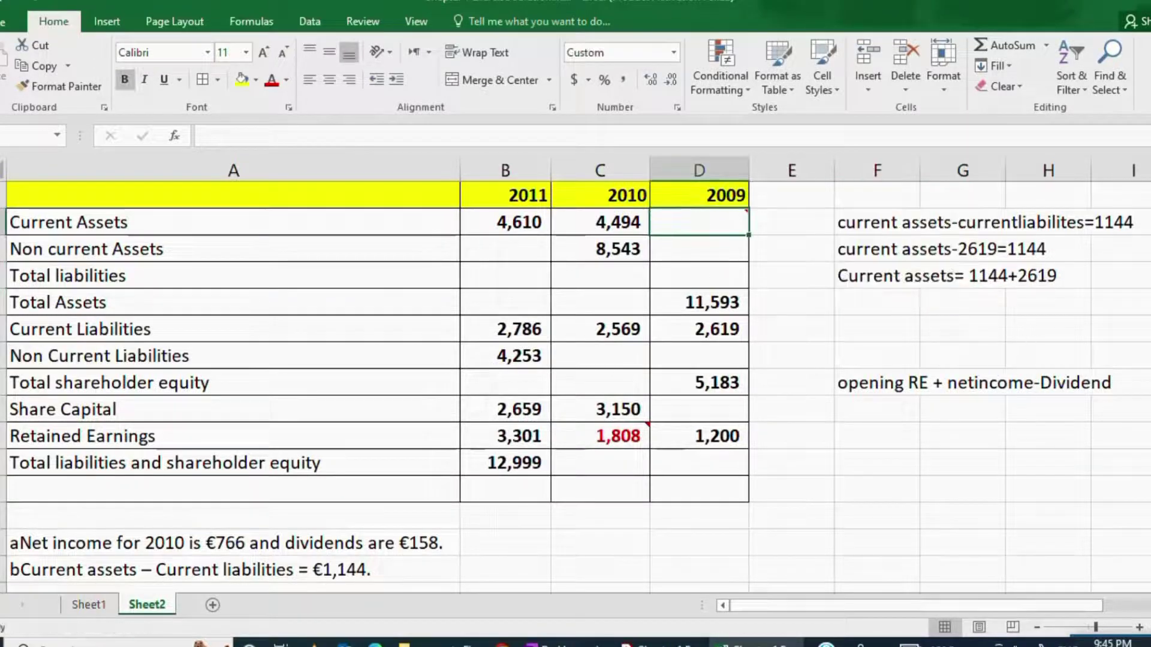
pyautogui.write('=')
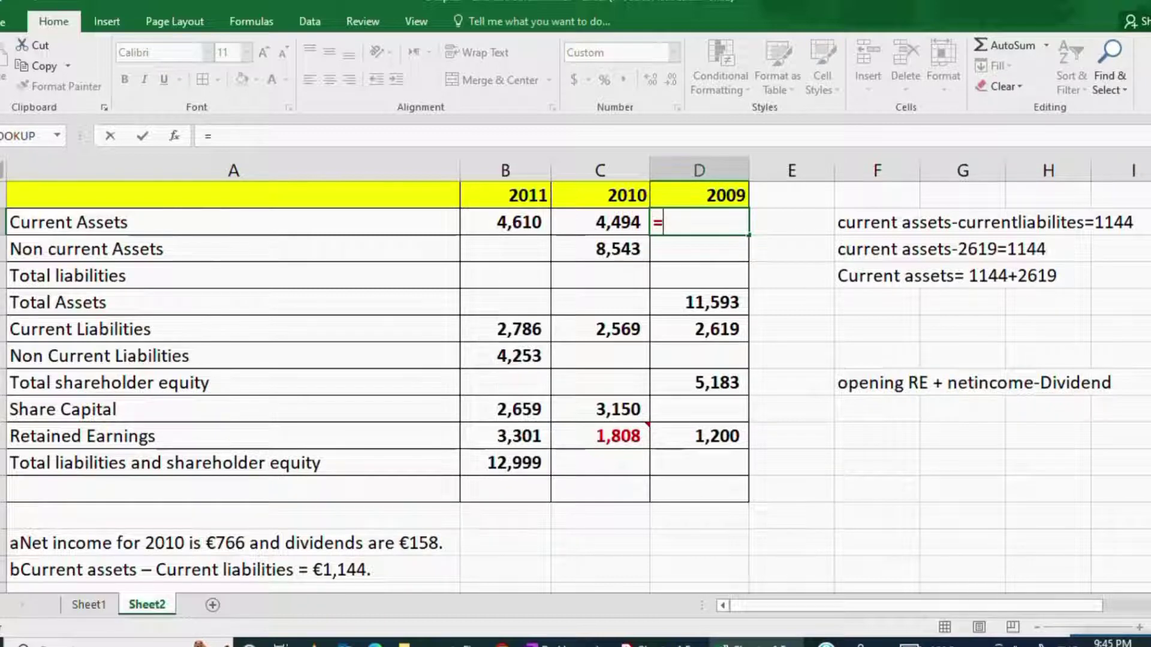
pyautogui.write('26')
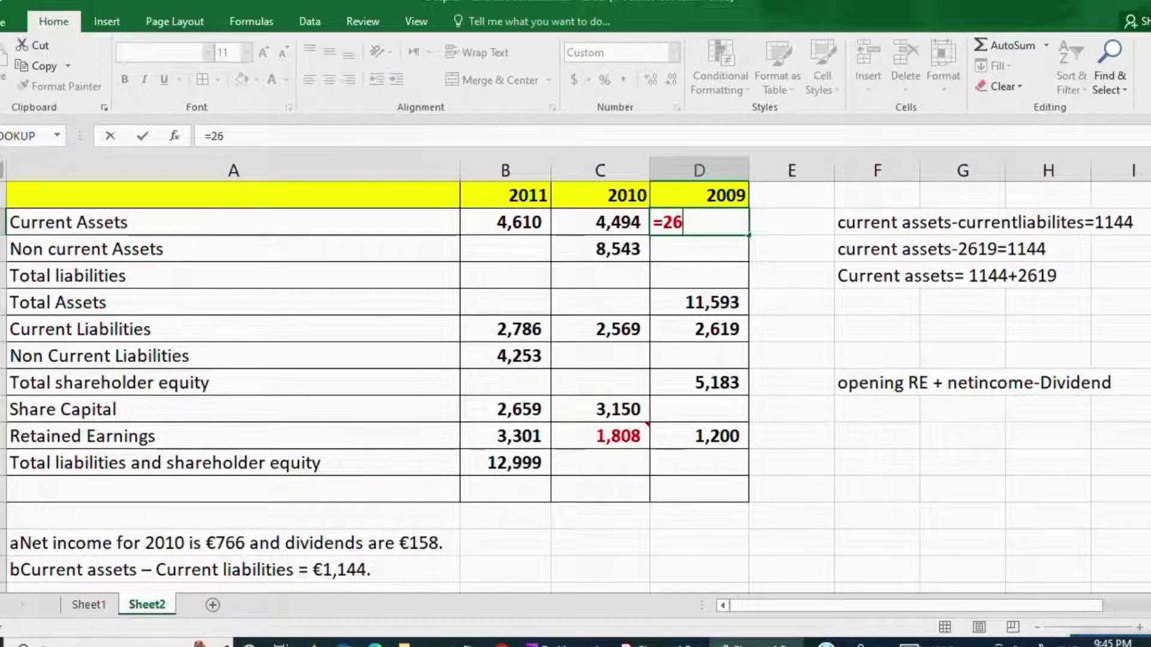
pyautogui.write('19+')
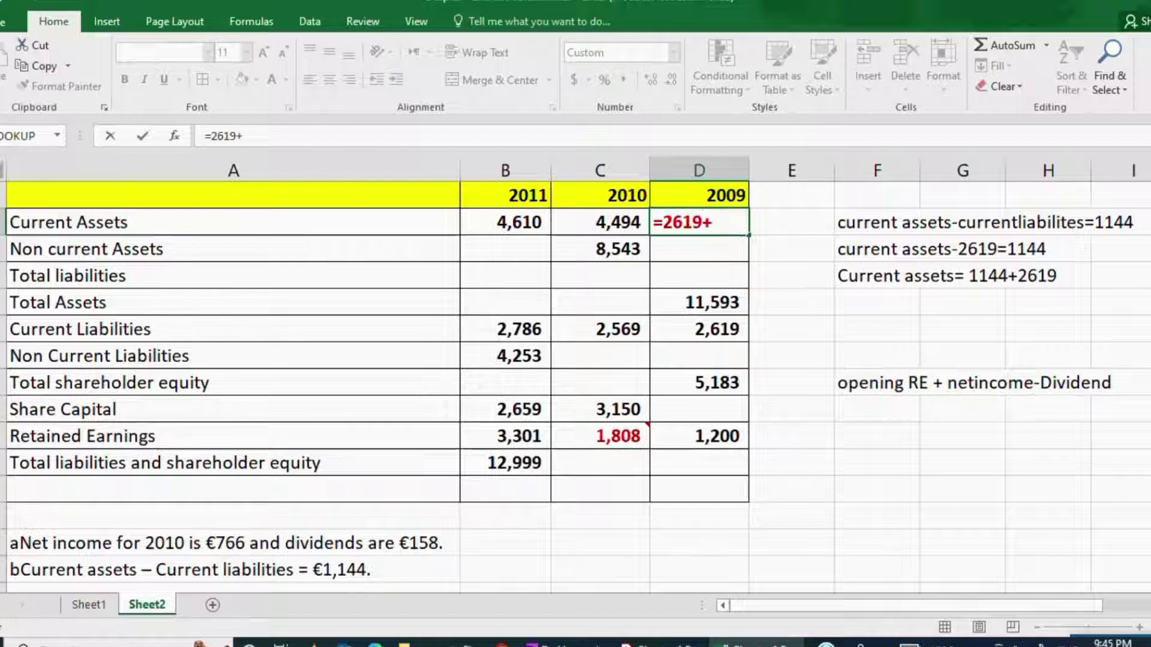
pyautogui.write('111')
pyautogui.press('BackSpace')
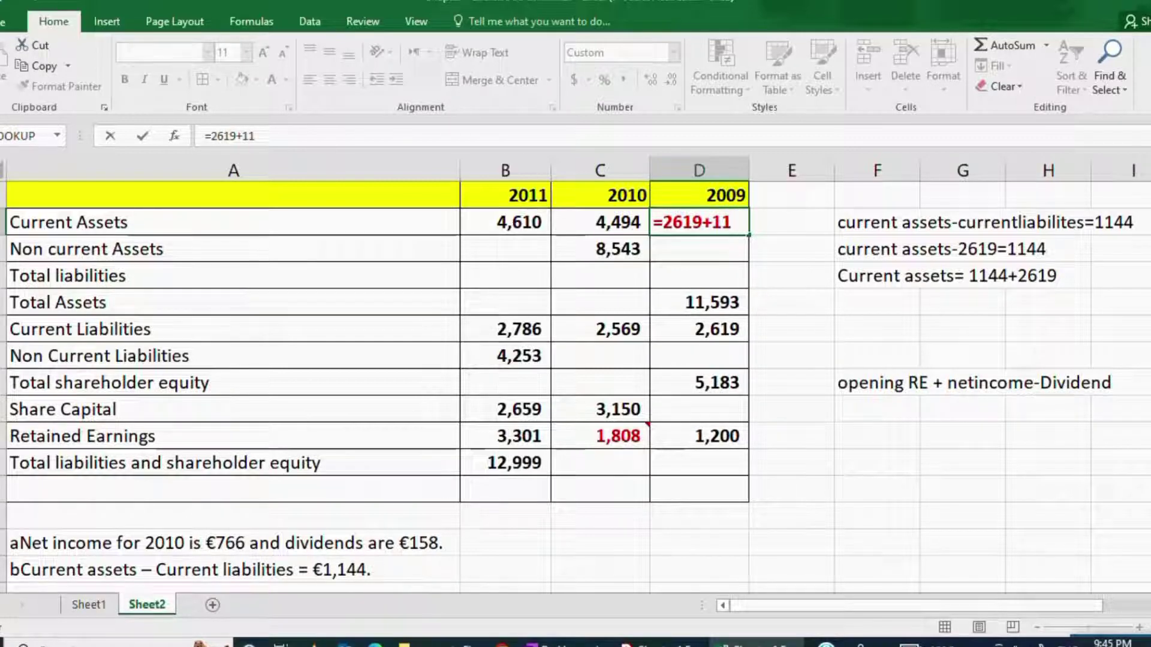
pyautogui.write('44')
pyautogui.press('Return')
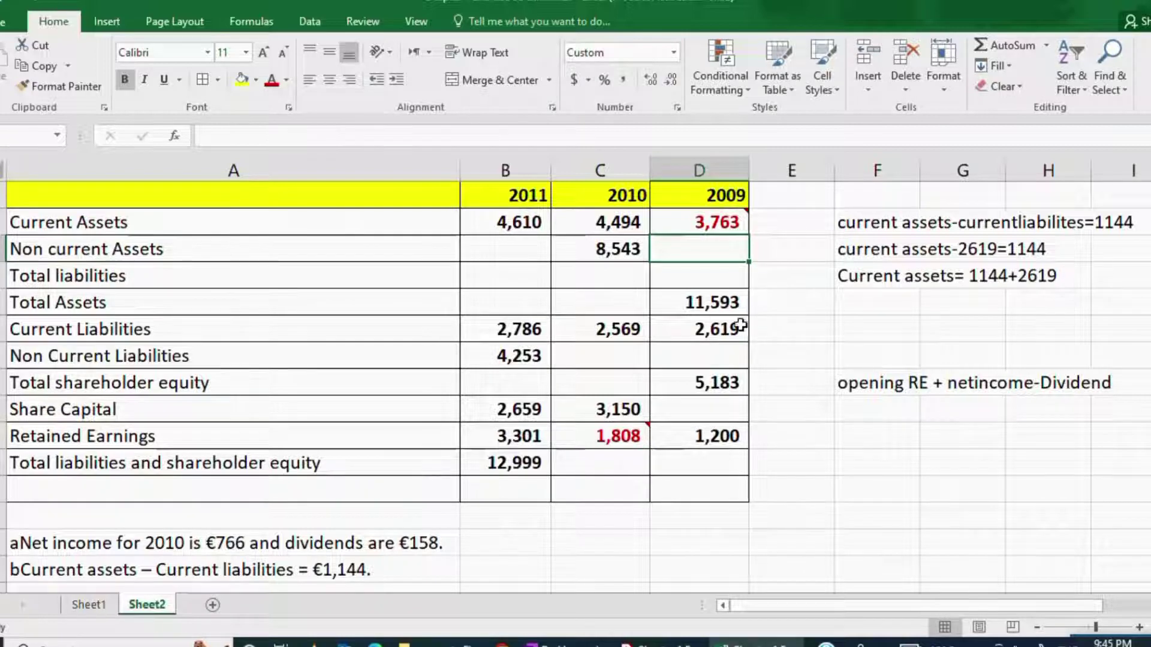
# Step: Set 2009 total liabilities and shareholder equity in D11 equal to the 2009 total assets cell D5
pyautogui.click(4, 302)
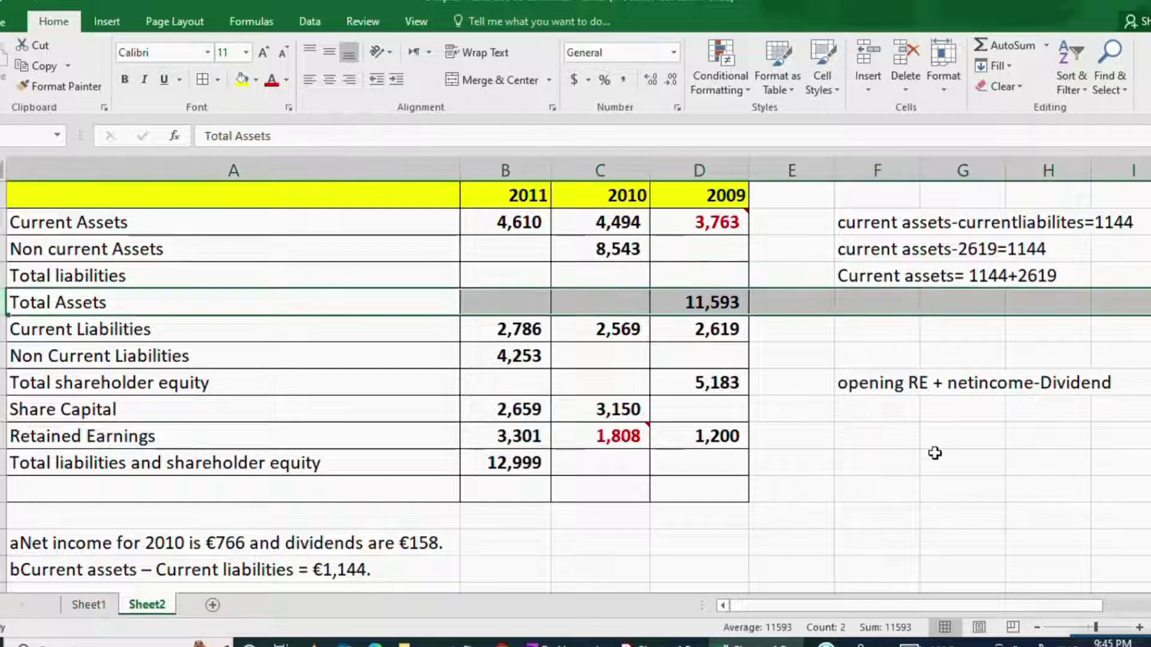
pyautogui.click(712, 305)
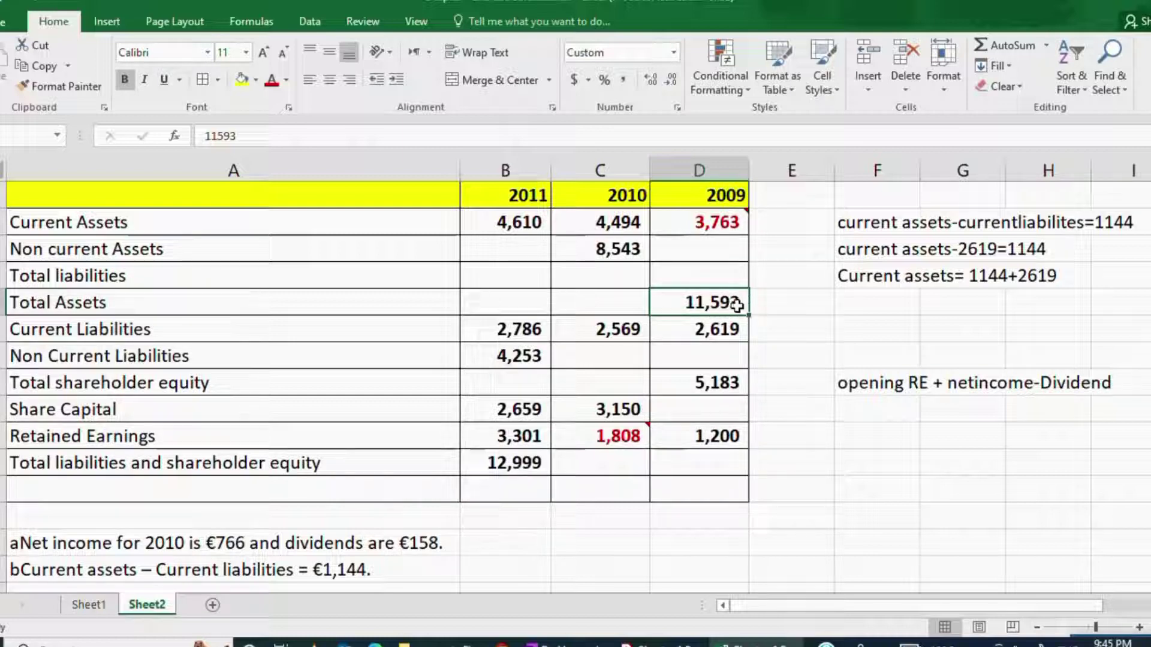
pyautogui.click(701, 465)
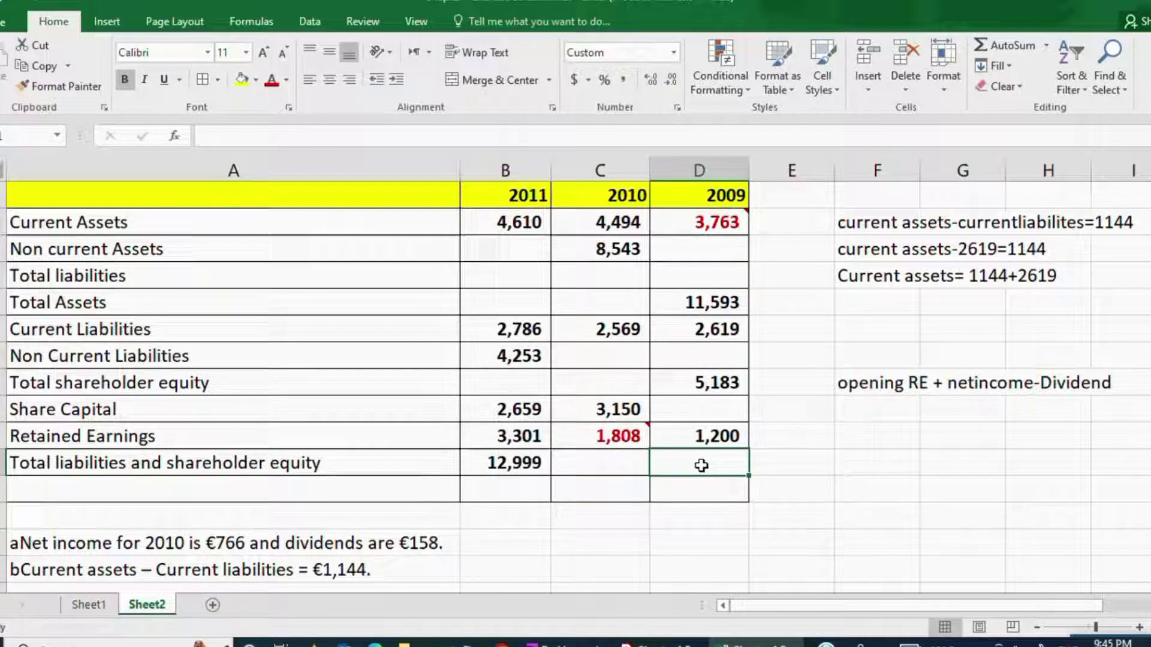
pyautogui.write('=')
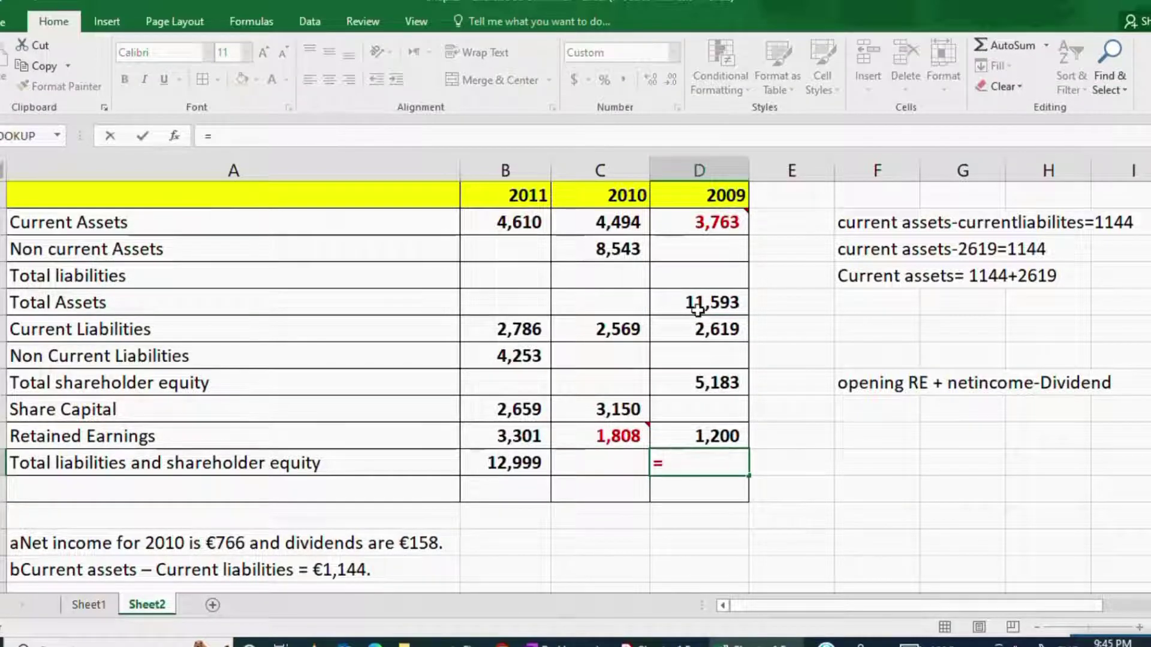
pyautogui.click(698, 308)
pyautogui.press('Return')
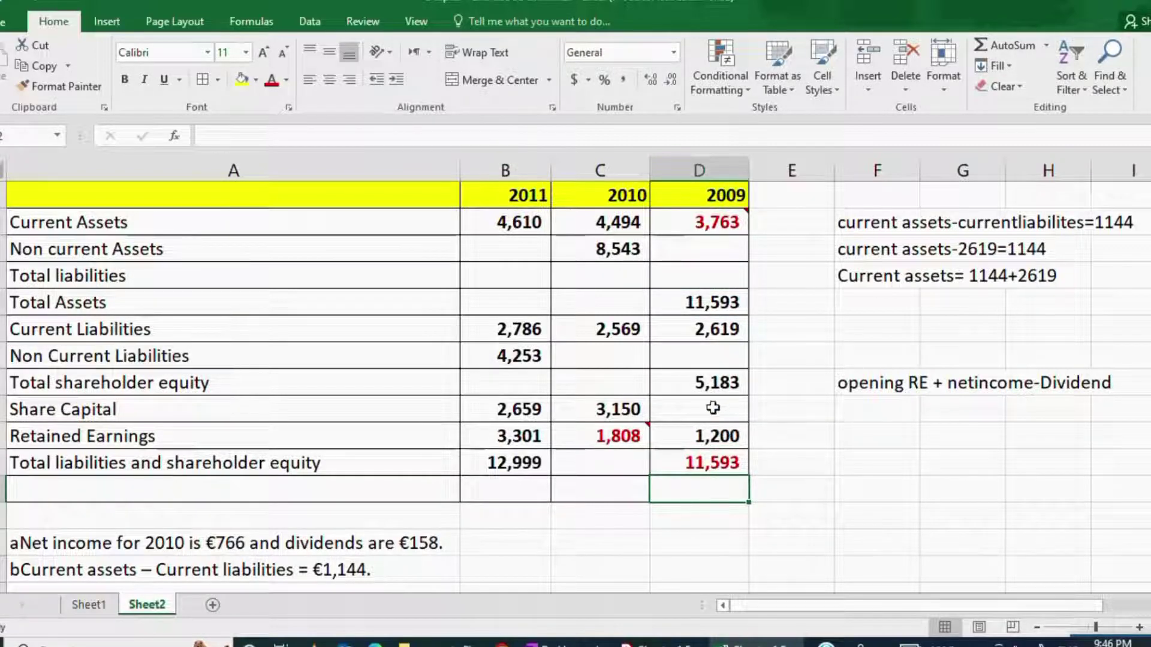
# Step: Write the relationship "total equity= share capital + RE" as a note in cell F10
pyautogui.click(105, 413)
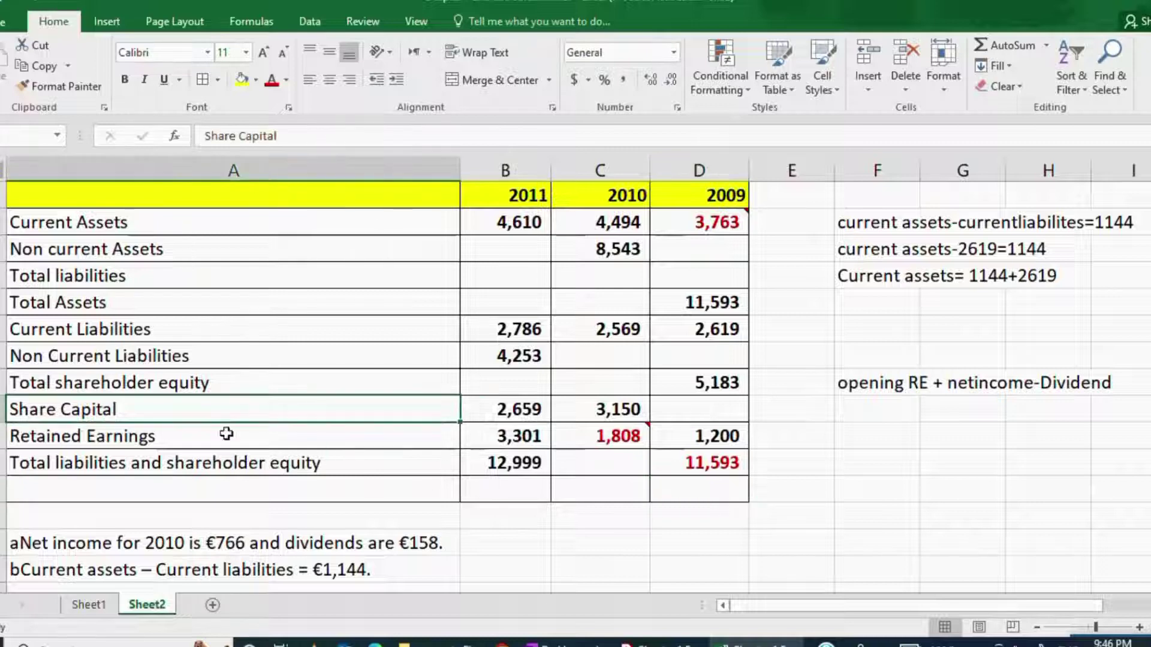
pyautogui.click(701, 406)
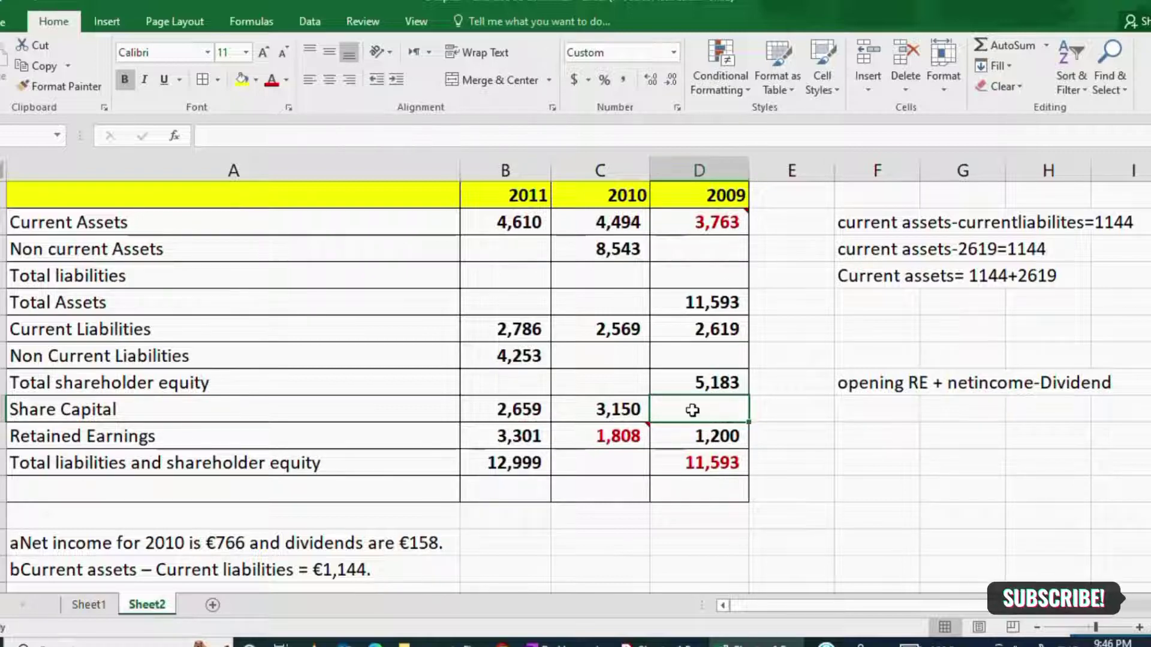
pyautogui.click(693, 379)
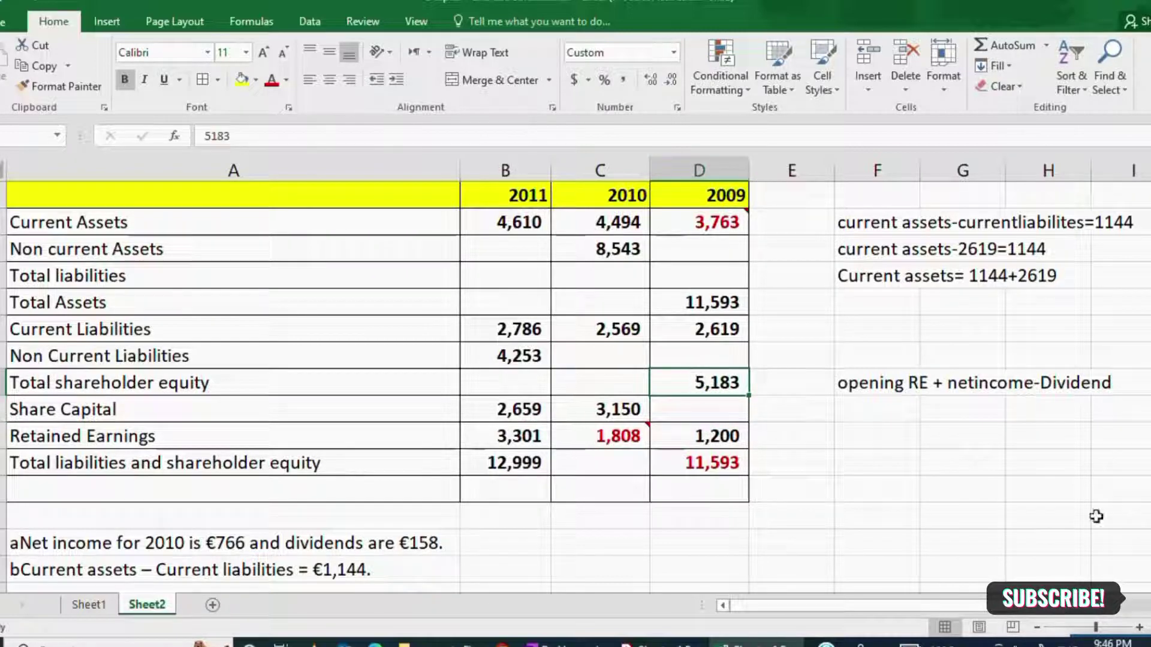
pyautogui.click(721, 434)
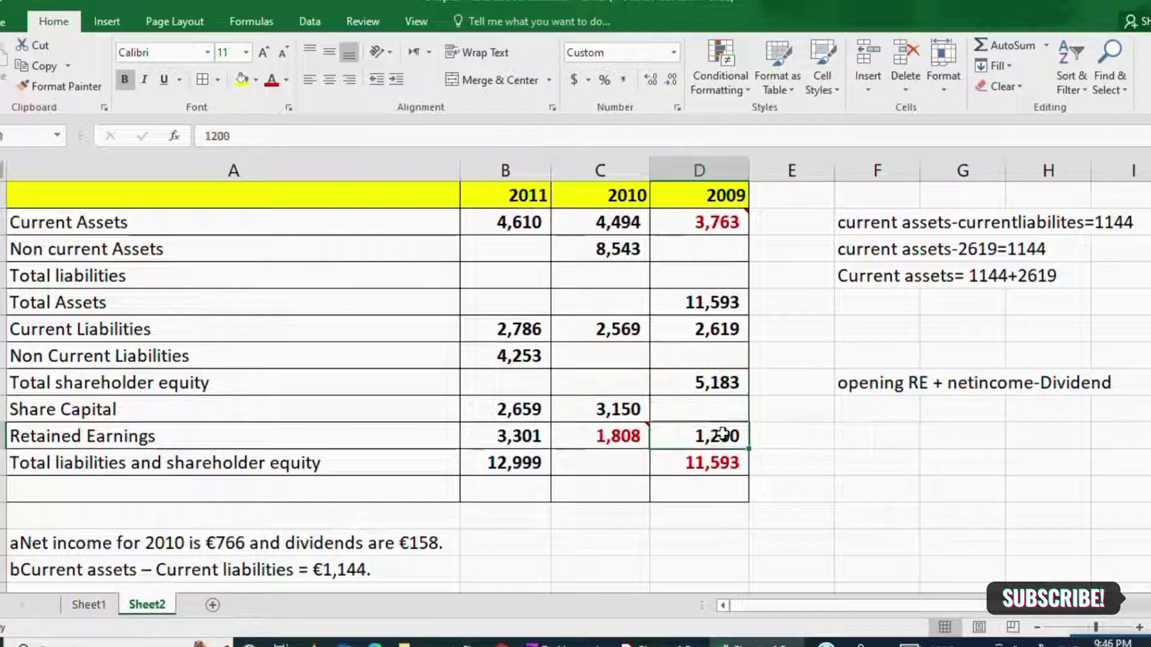
pyautogui.click(717, 380)
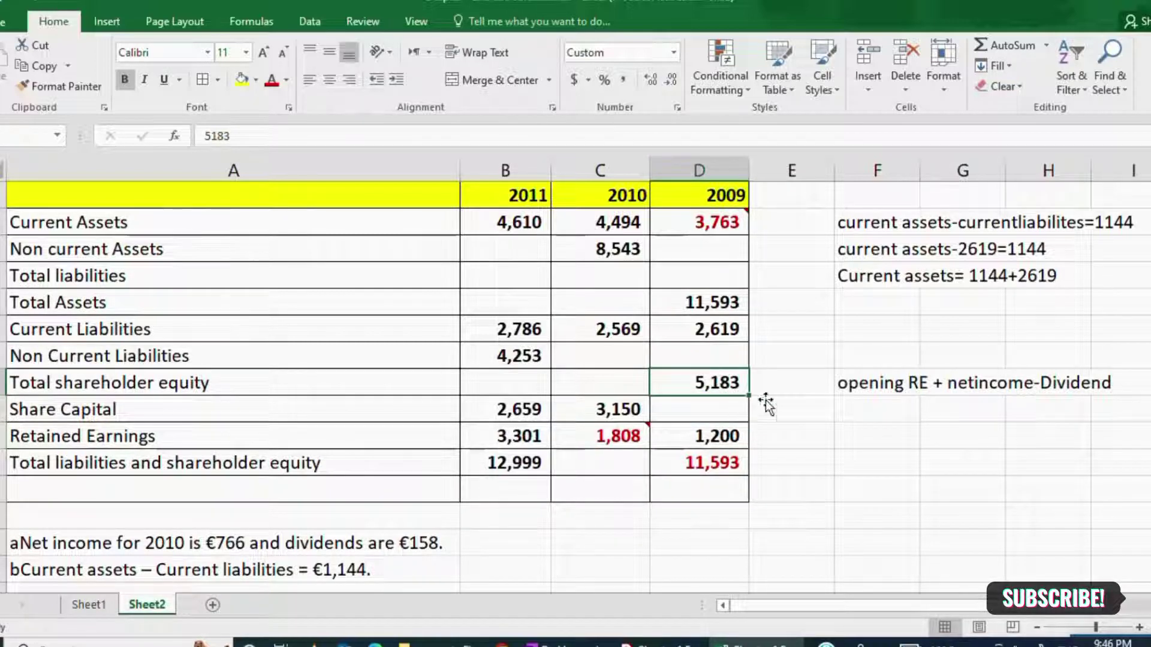
pyautogui.click(869, 432)
pyautogui.write('tota')
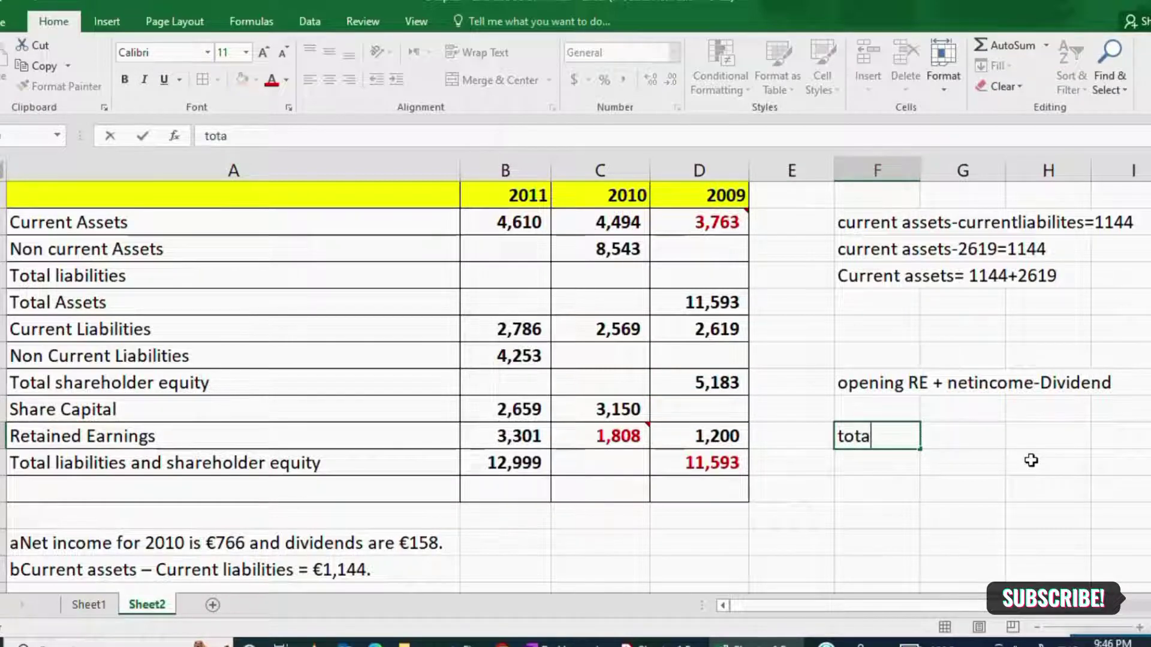
pyautogui.write('l equ')
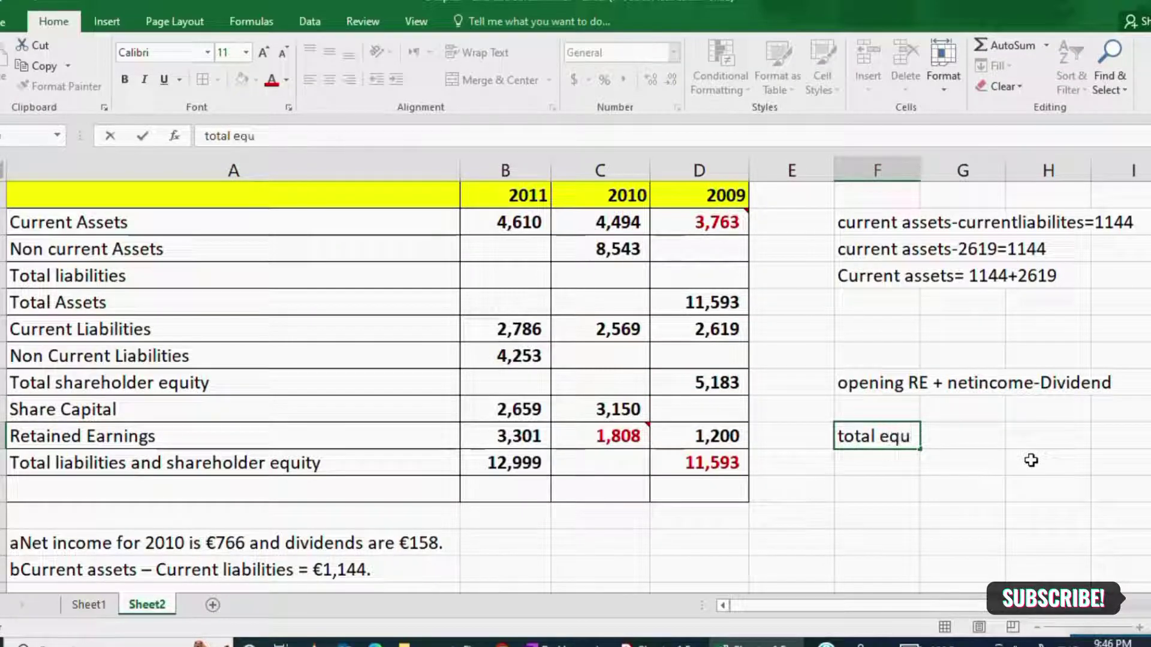
pyautogui.write('ity= s')
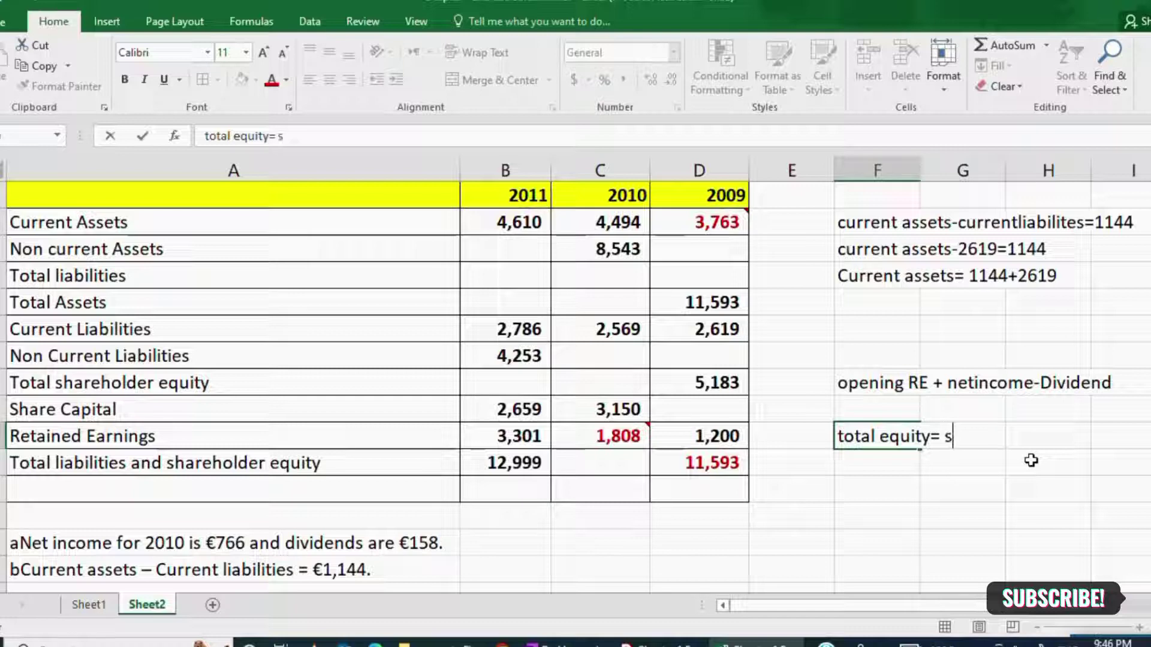
pyautogui.write('hare capita')
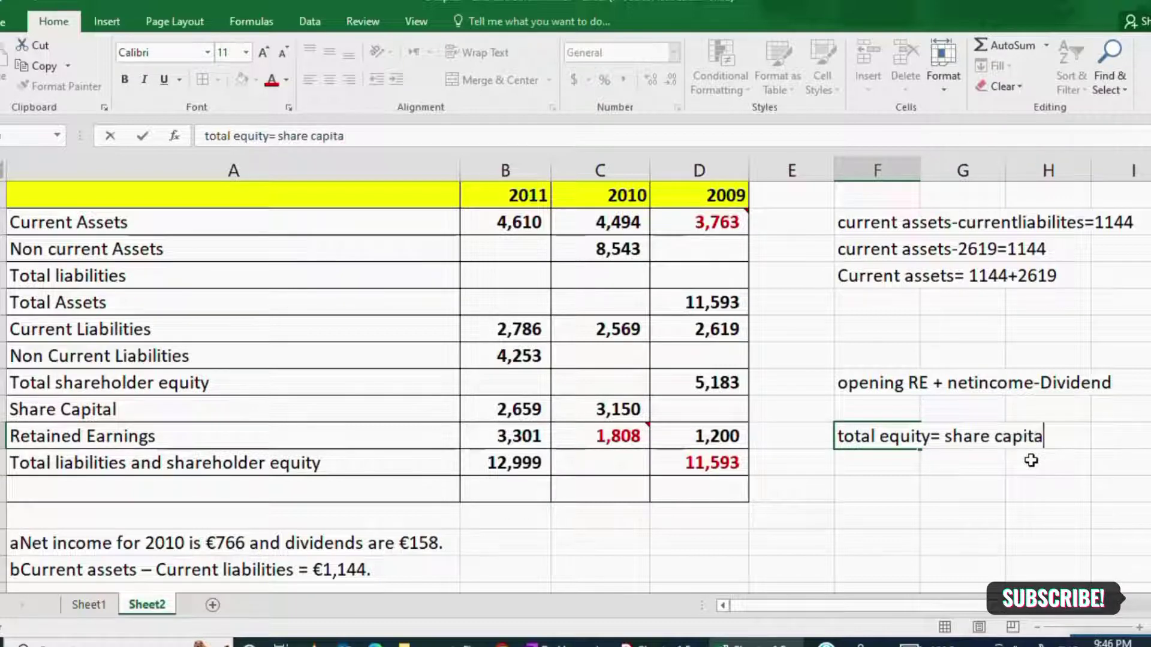
pyautogui.write('l + RE')
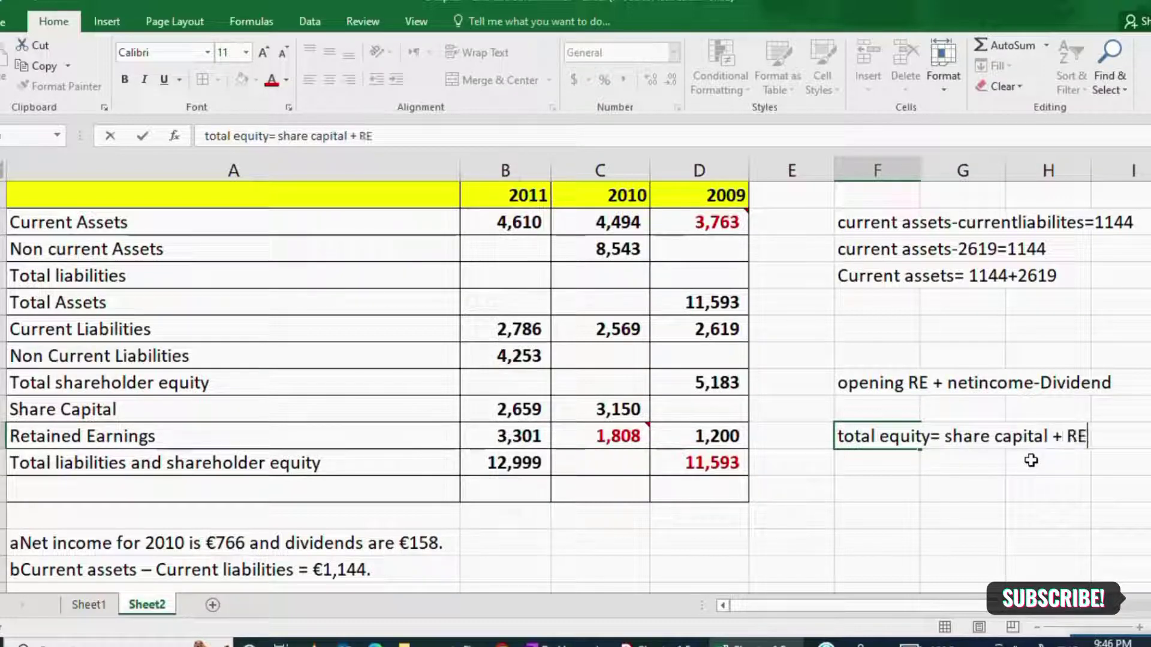
pyautogui.click(760, 436)
# Step: Copy the total equity note from F10 into F11
pyautogui.click(698, 384)
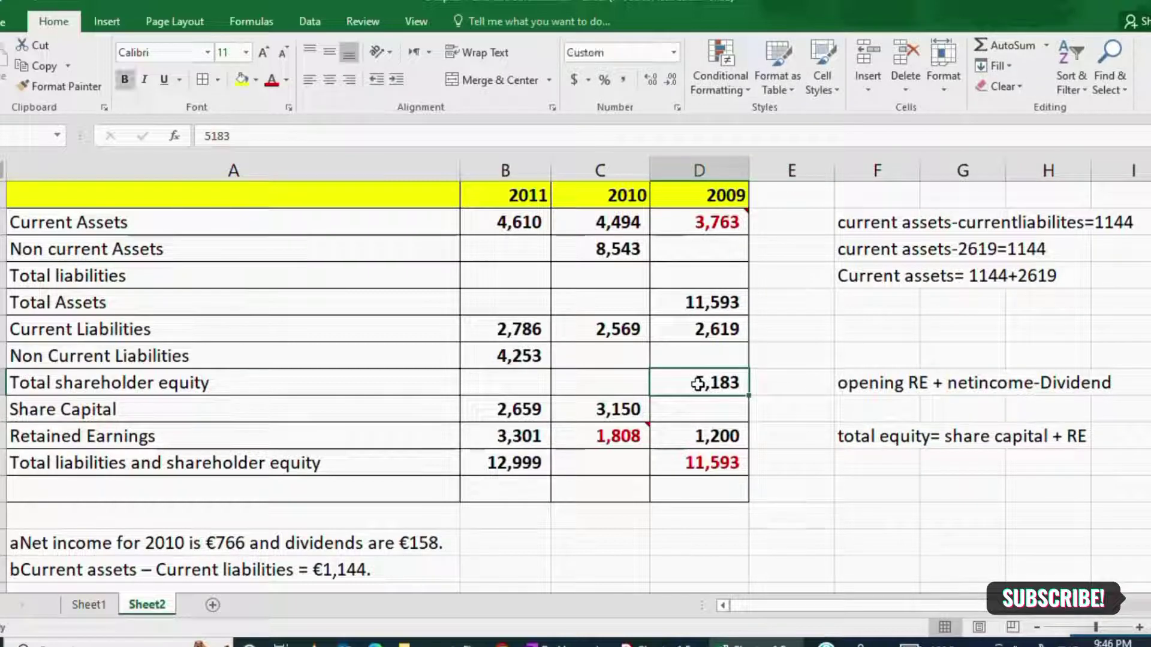
pyautogui.click(699, 442)
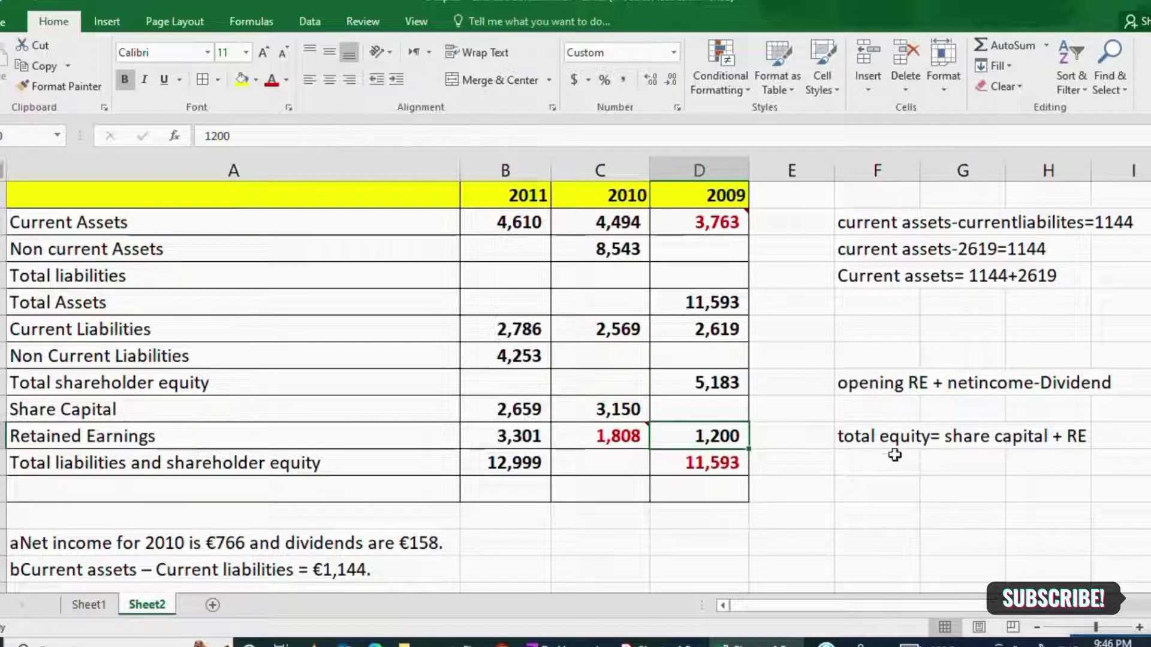
pyautogui.click(854, 441)
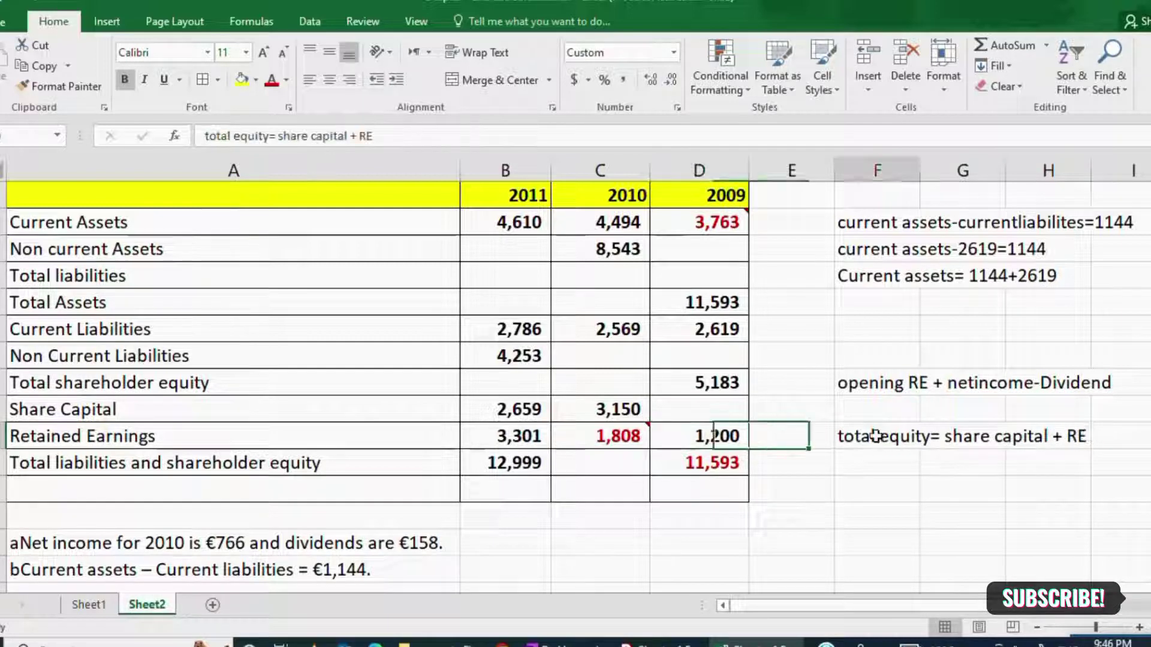
pyautogui.hotkey('ctrl', 'c')
pyautogui.click(865, 461)
pyautogui.hotkey('ctrl', 'v')
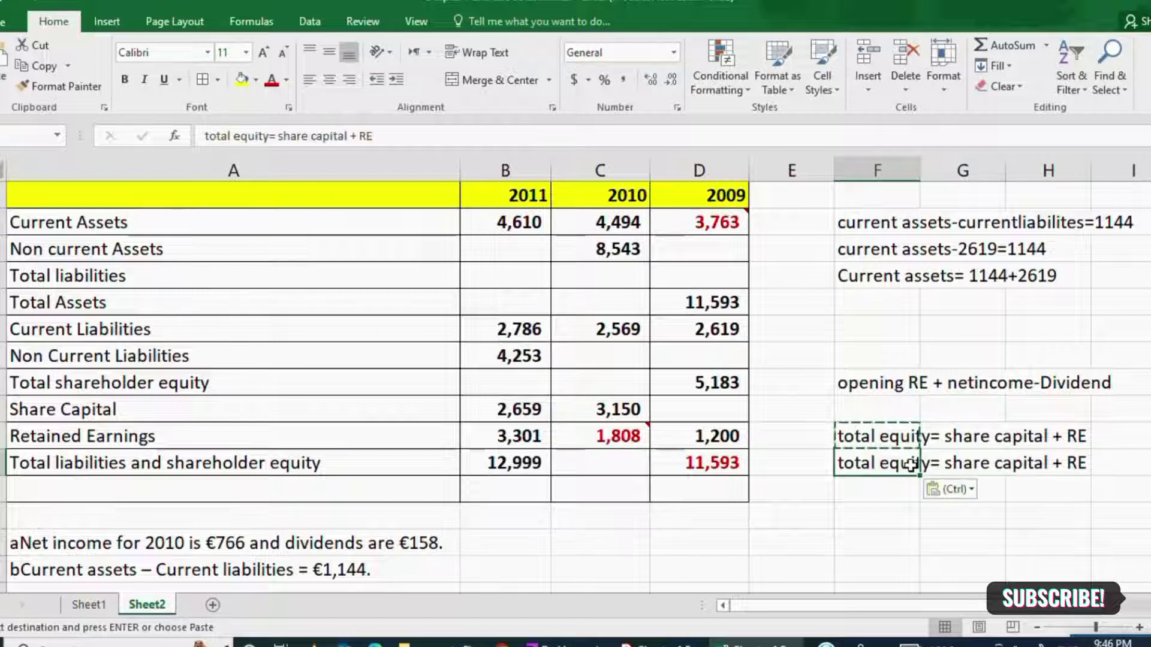
# Step: Rearrange the copied note in F11 to read "total equity-RE= share capital"
pyautogui.doubleClick(933, 465)
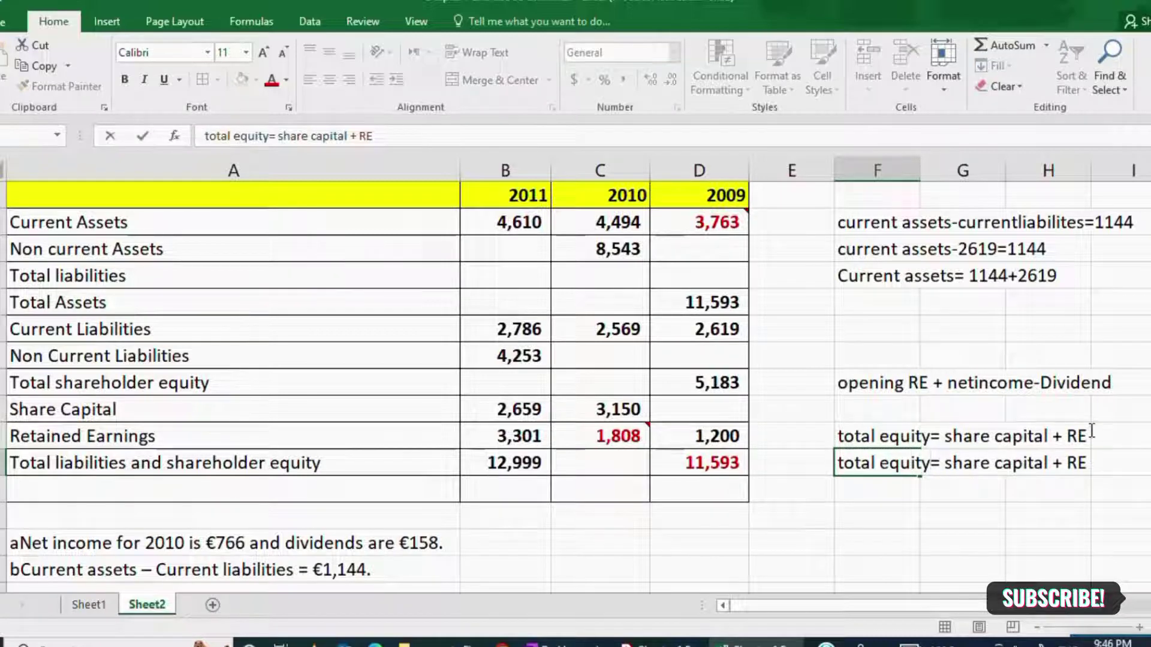
pyautogui.write('-RE')
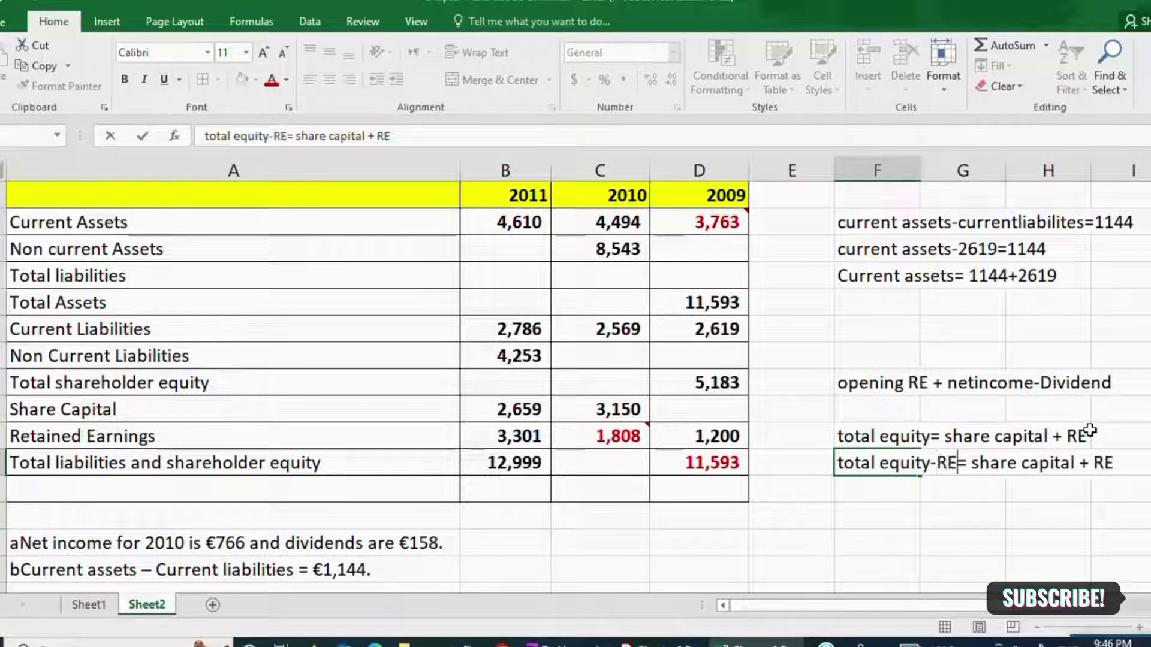
pyautogui.press('Right')
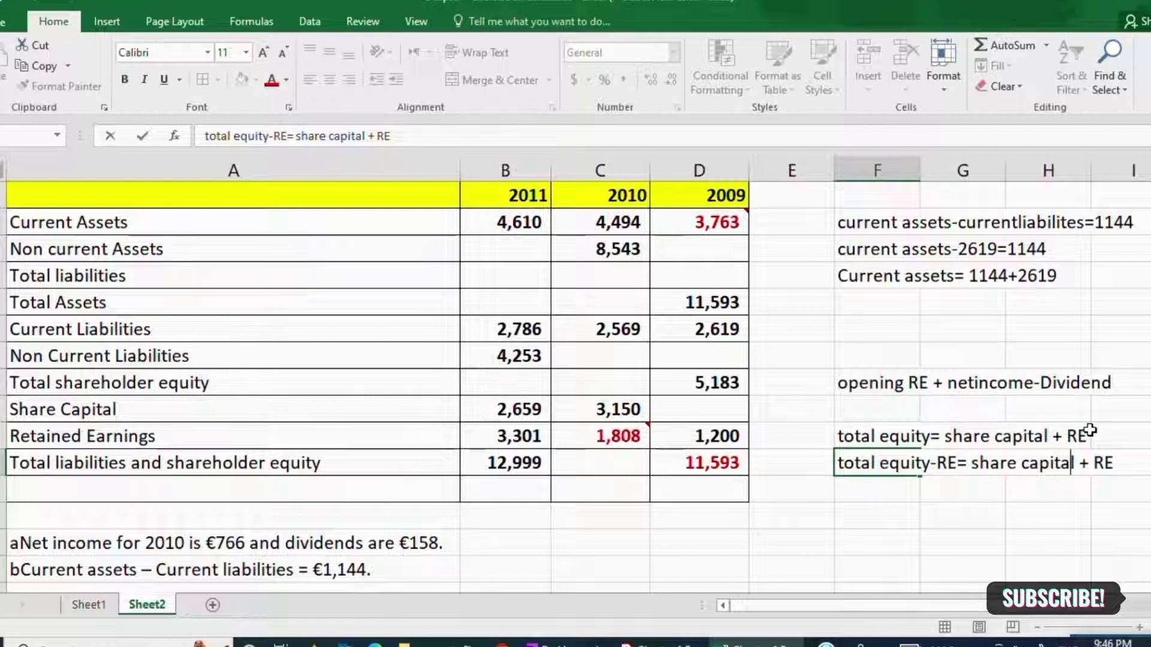
pyautogui.press('Delete')
pyautogui.press('Delete')
pyautogui.press('Delete')
pyautogui.press('Delete')
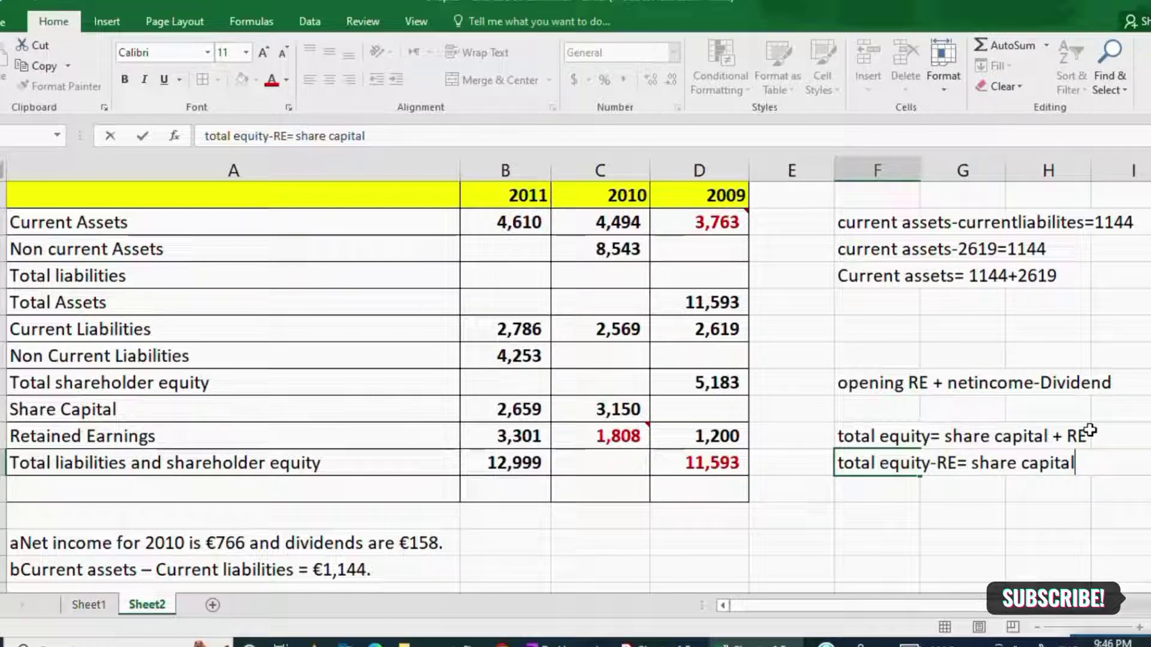
pyautogui.click(881, 488)
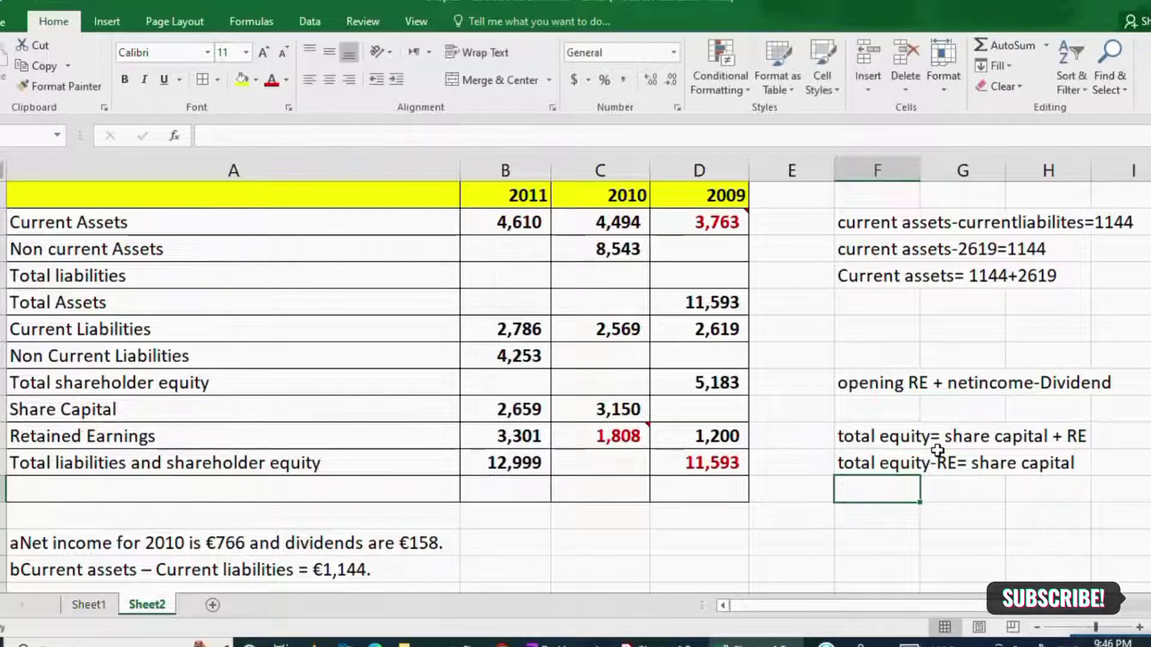
# Step: Calculate 2009 share capital in D9 as total shareholder equity minus retained earnings, with the formula =D8-D10
pyautogui.click(705, 406)
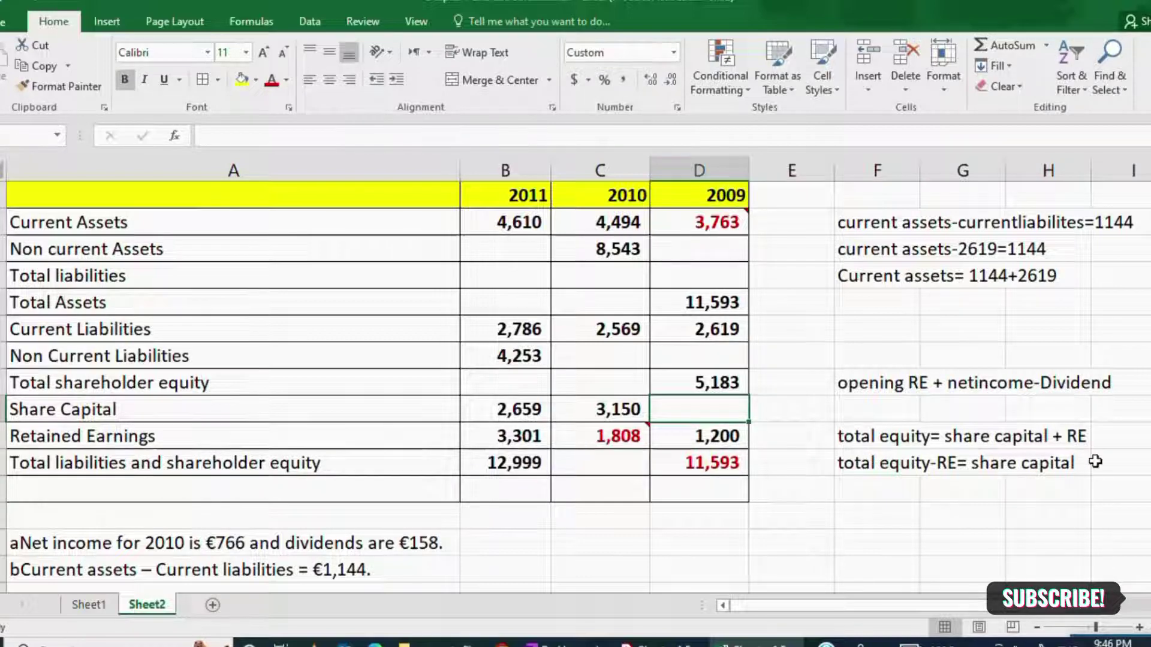
pyautogui.write('=')
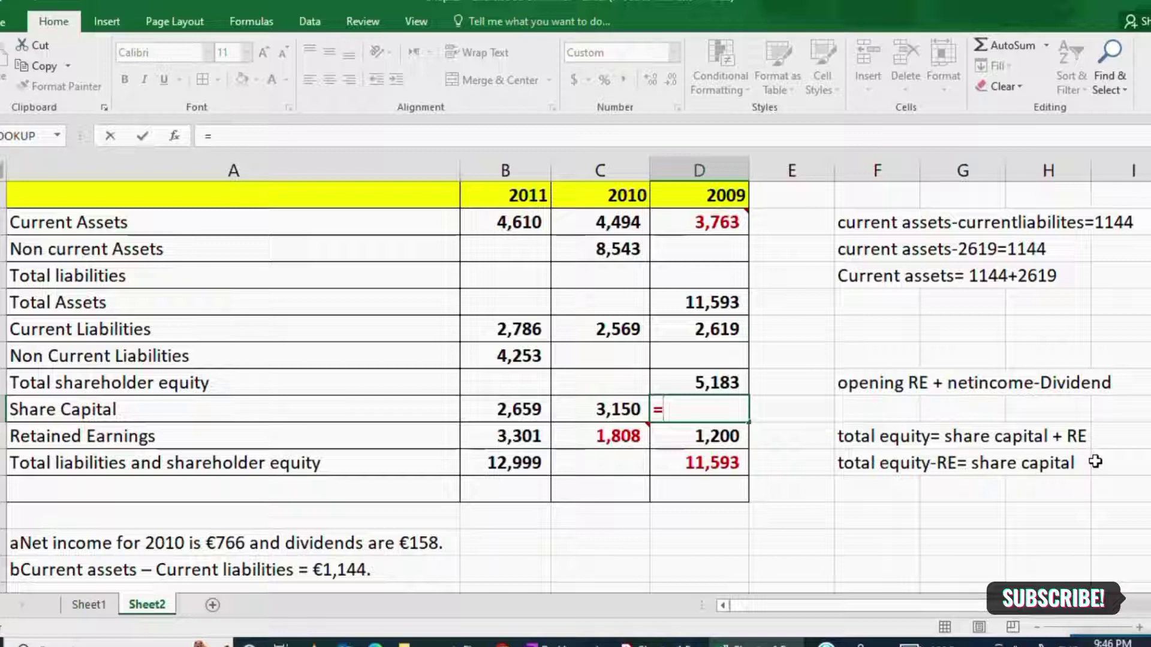
pyautogui.click(713, 381)
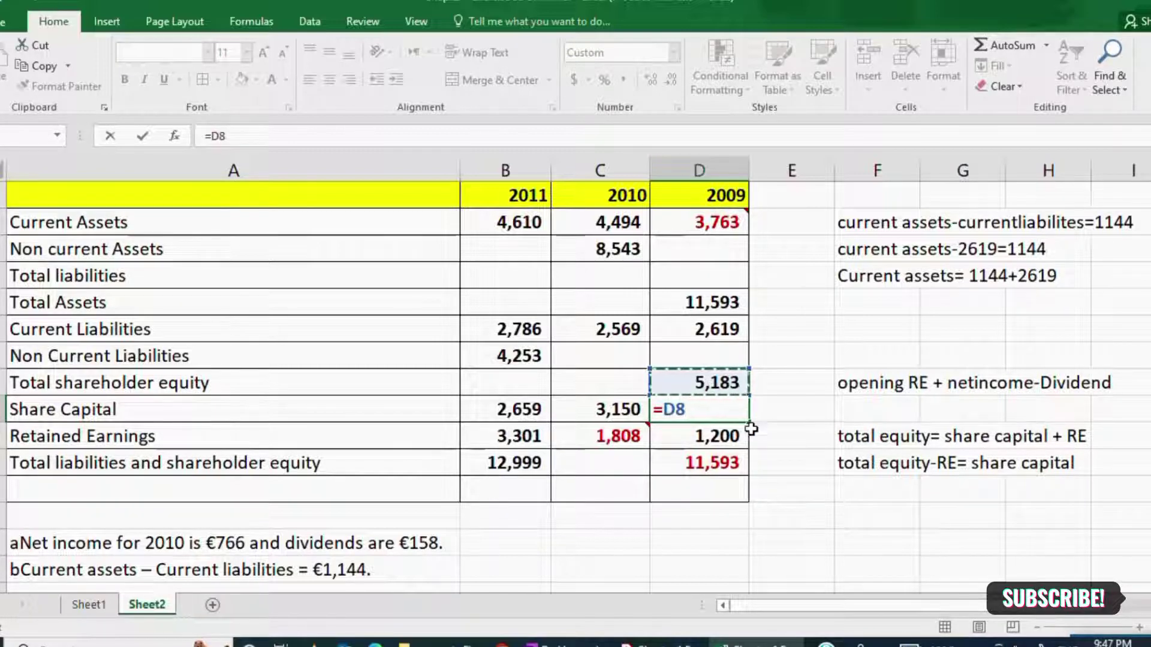
pyautogui.write('-')
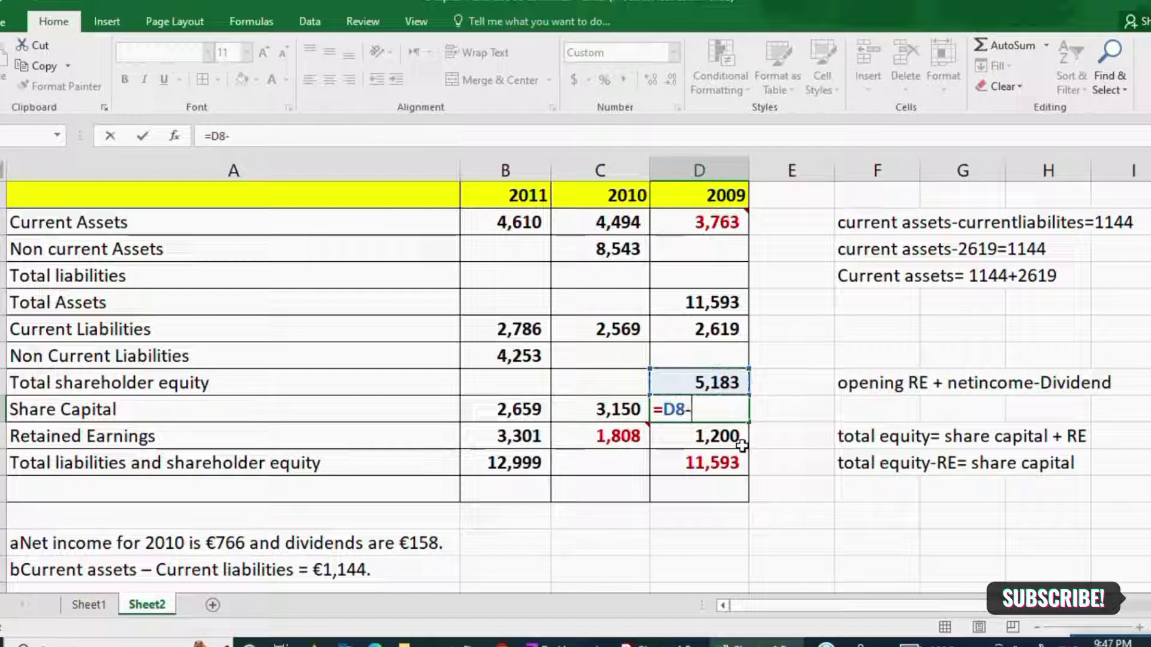
pyautogui.click(695, 439)
pyautogui.press('Return')
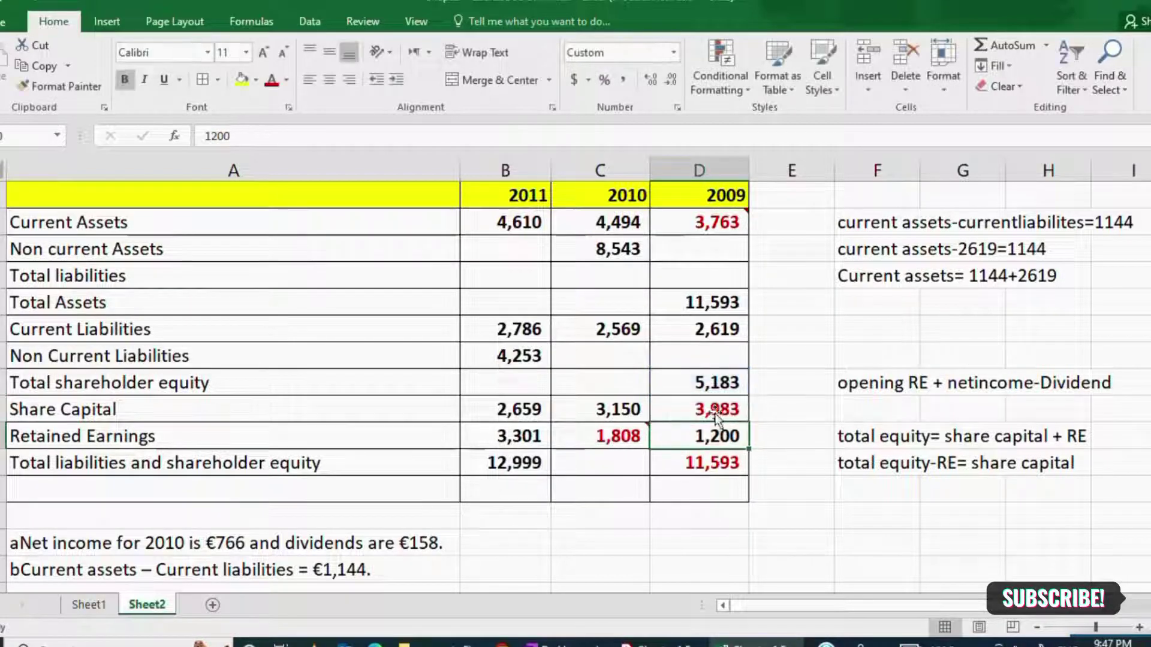
pyautogui.click(707, 411)
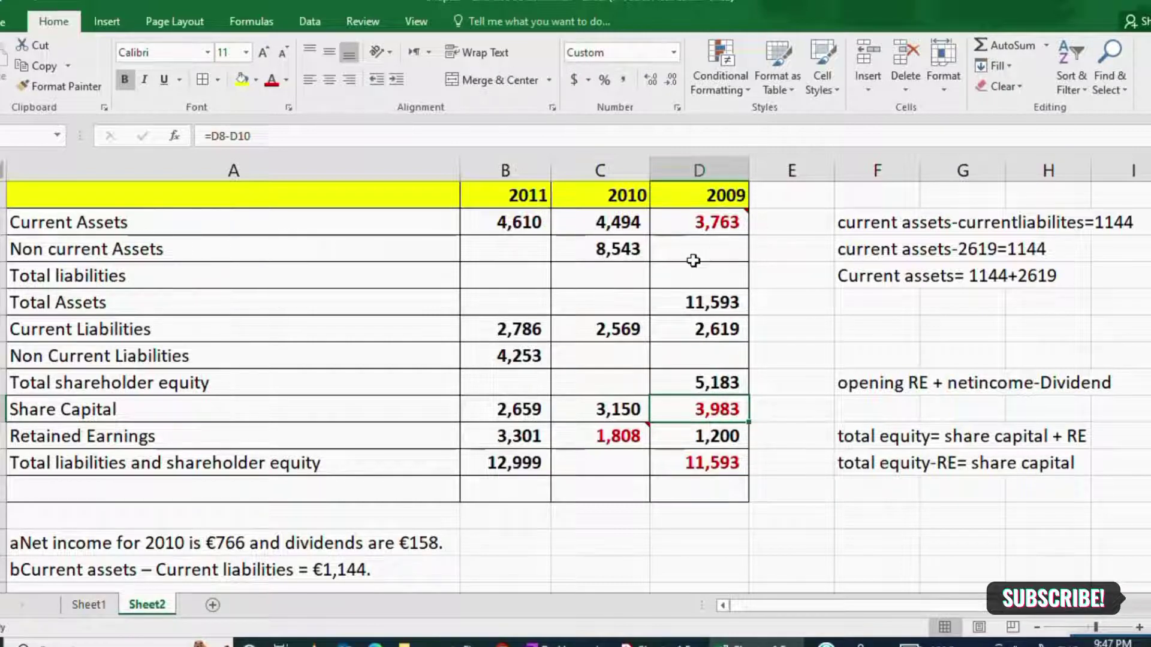
# Step: Write the relationship "total assets= CA +NCA" as a note in cell F13
pyautogui.click(694, 227)
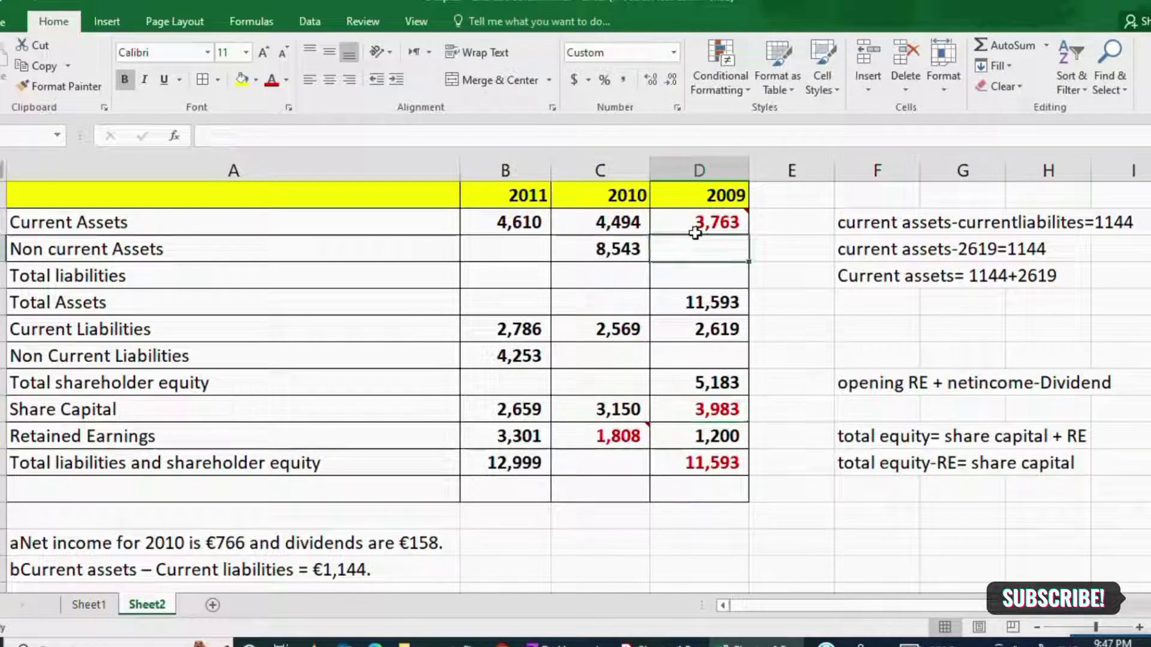
pyautogui.click(711, 296)
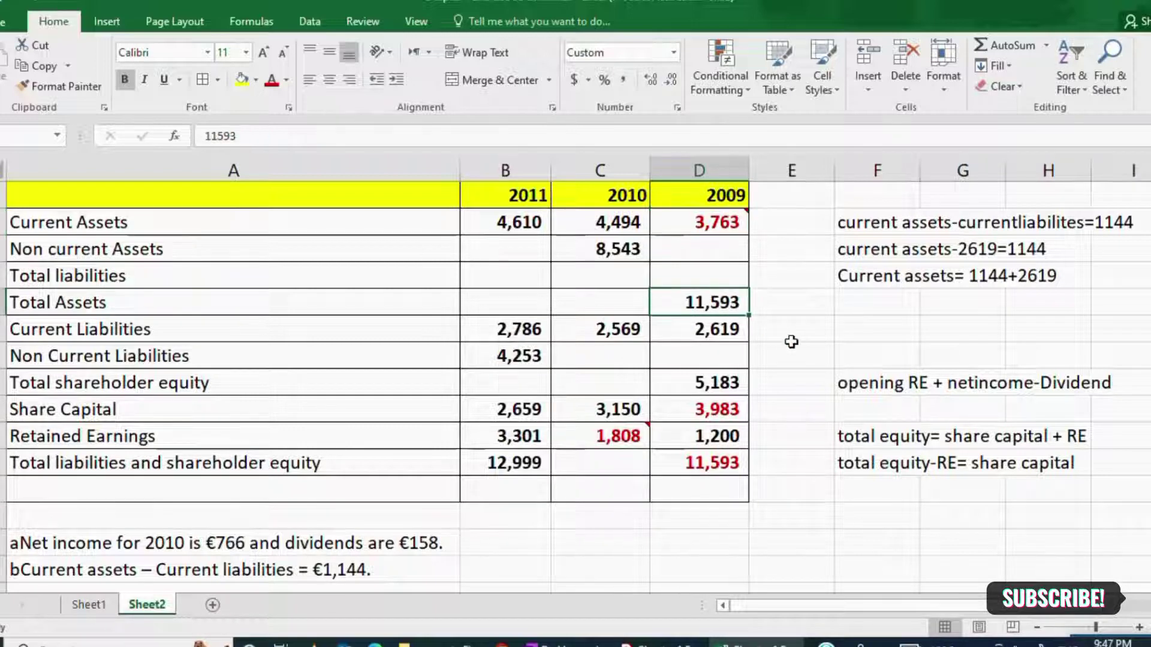
pyautogui.click(863, 486)
pyautogui.click(859, 516)
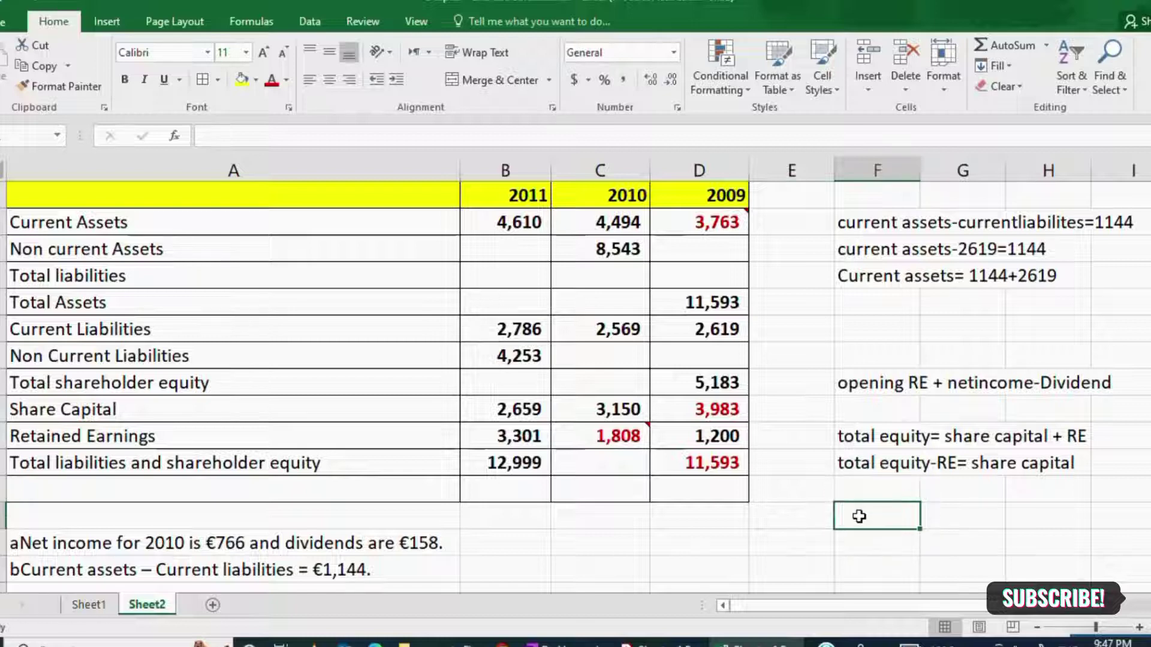
pyautogui.write('total ass')
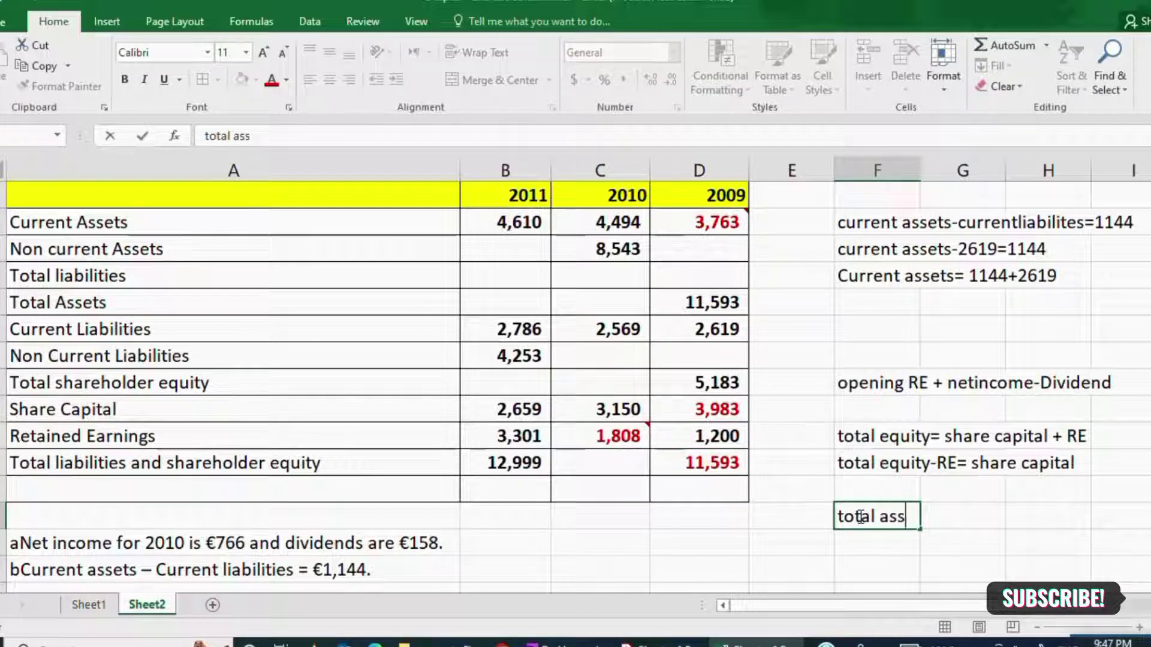
pyautogui.write('ets= C')
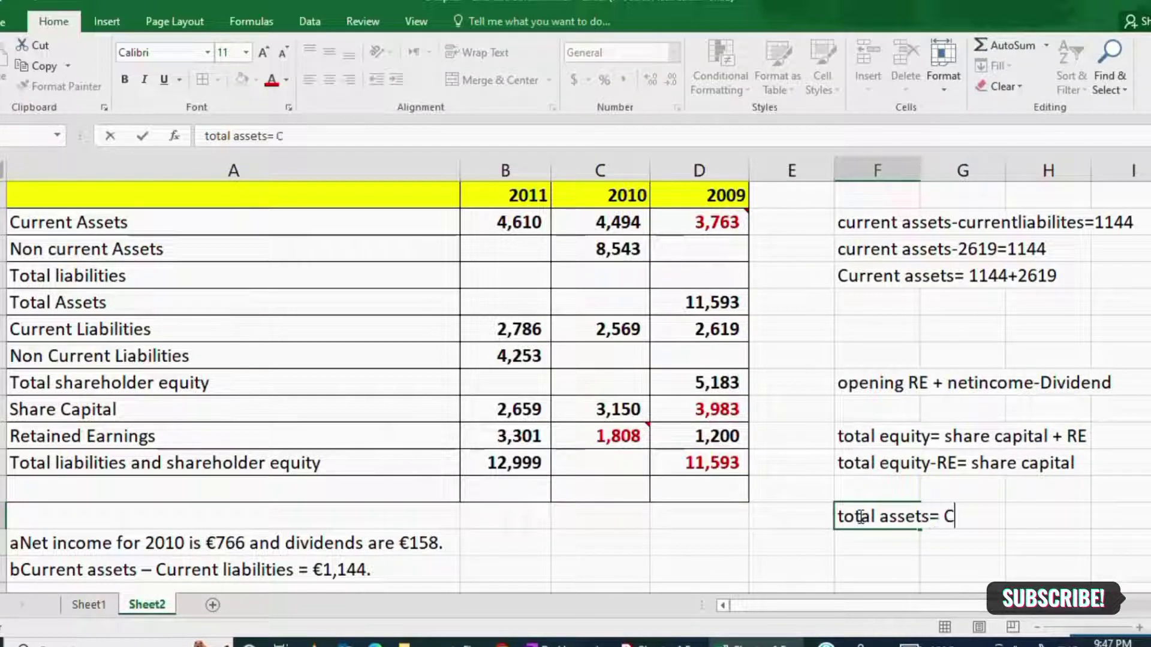
pyautogui.write('A +NCA')
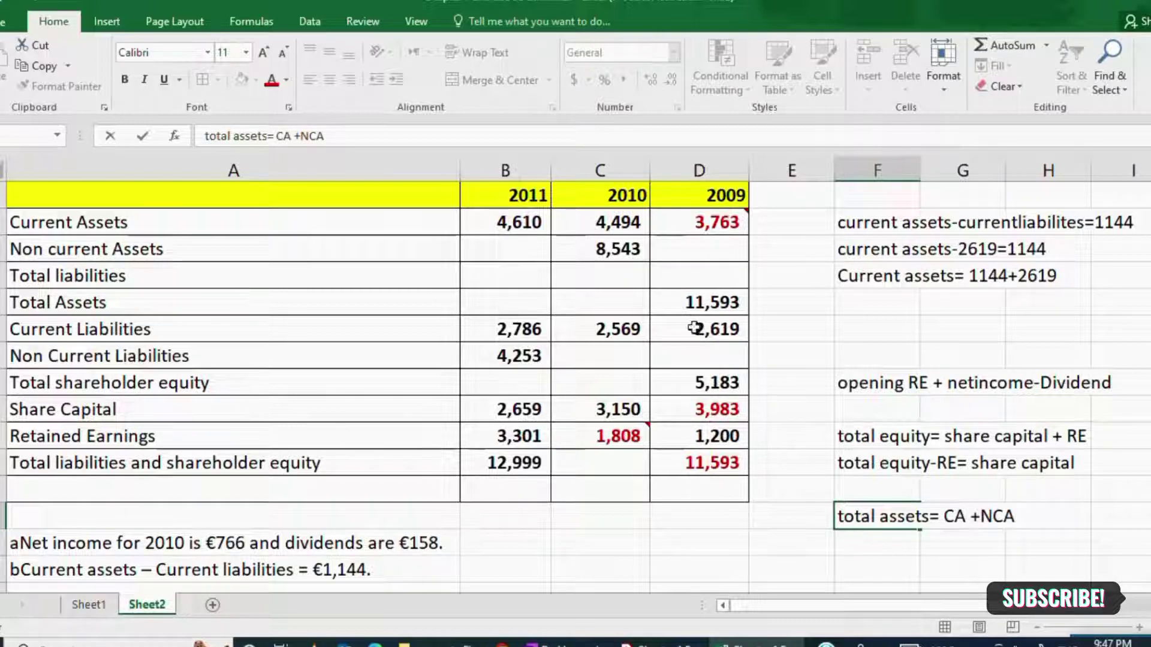
pyautogui.click(694, 306)
# Step: Calculate 2009 non-current assets in D3 as total assets minus current assets, with the formula =D5-D2
pyautogui.click(698, 219)
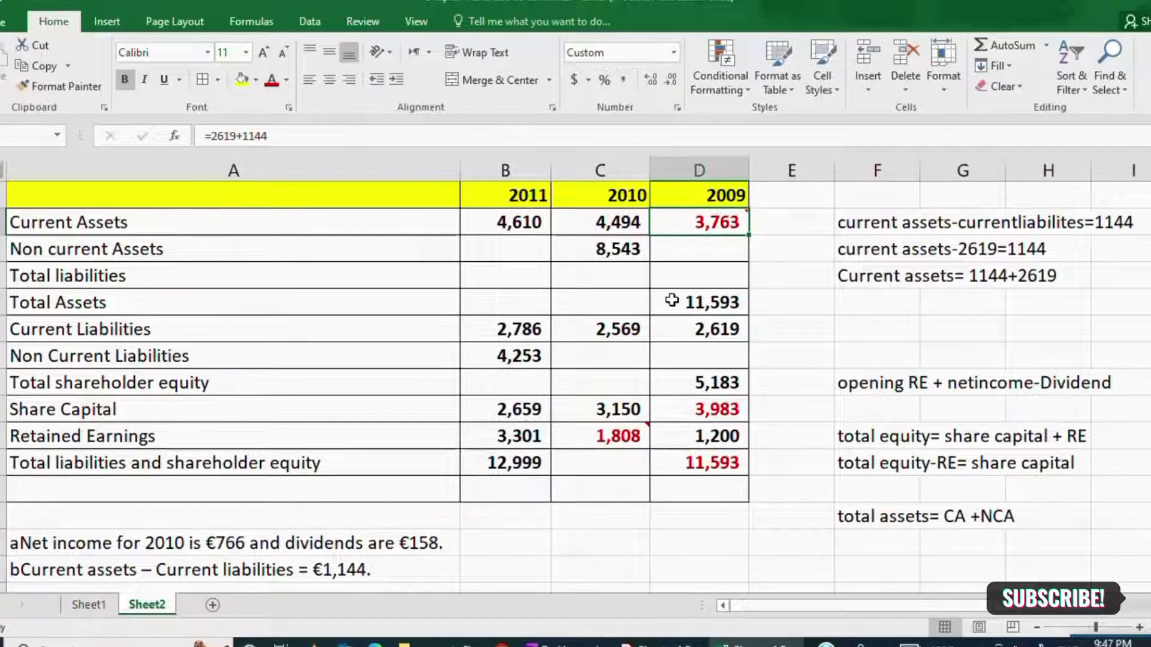
pyautogui.click(683, 248)
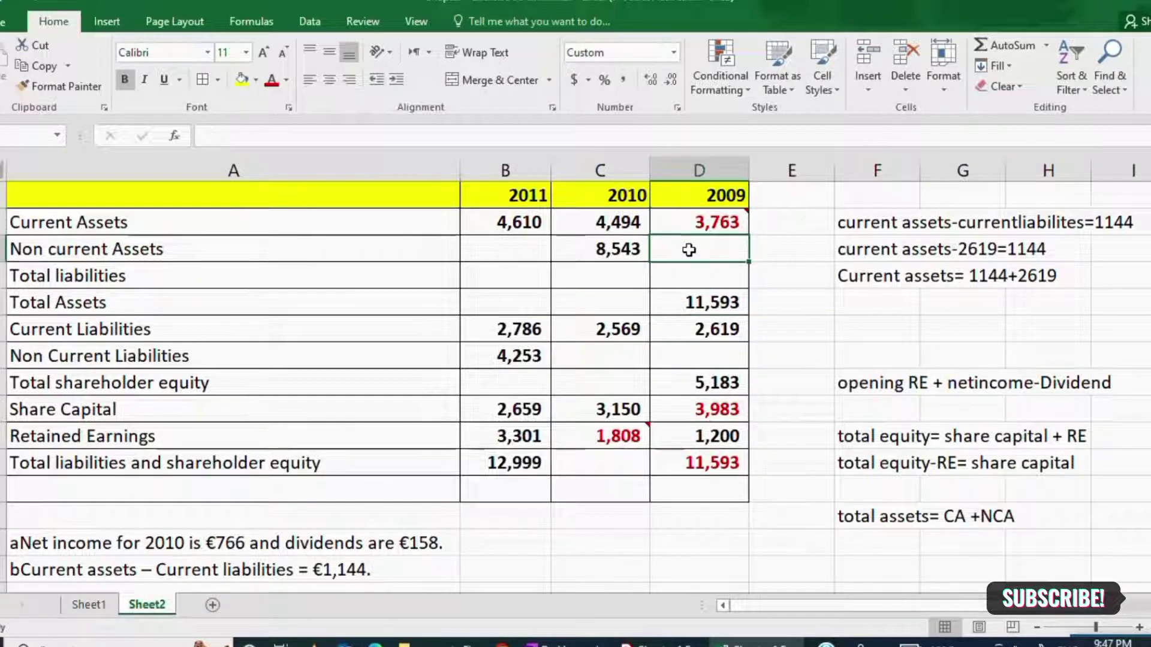
pyautogui.write('=')
pyautogui.click(700, 303)
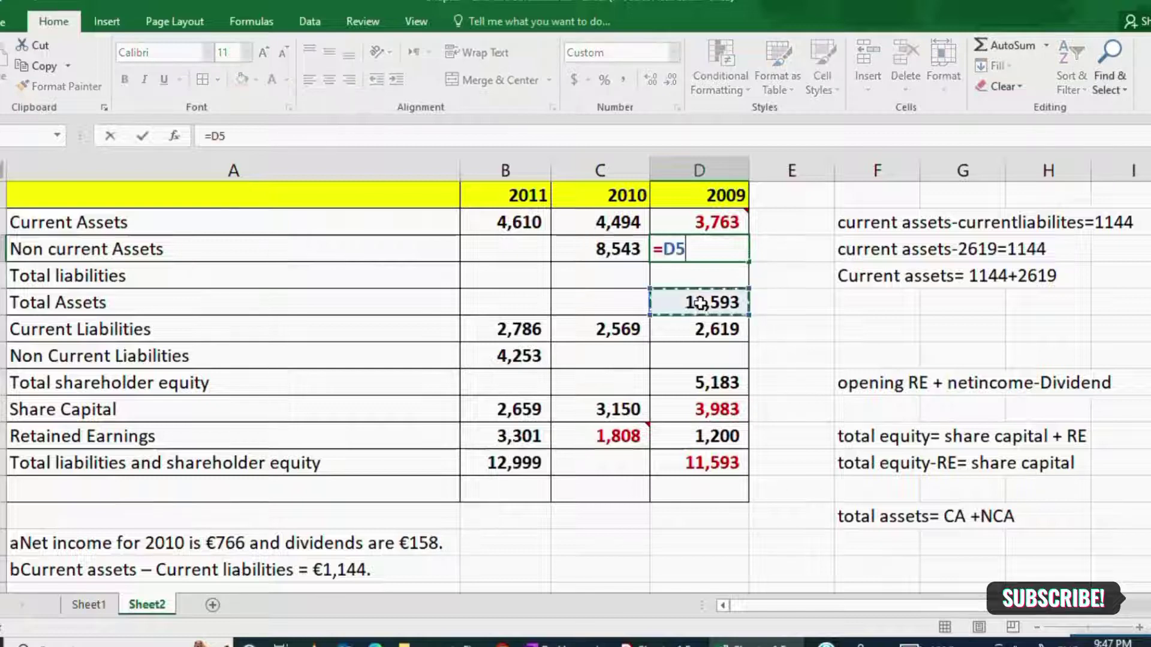
pyautogui.write('-')
pyautogui.click(727, 223)
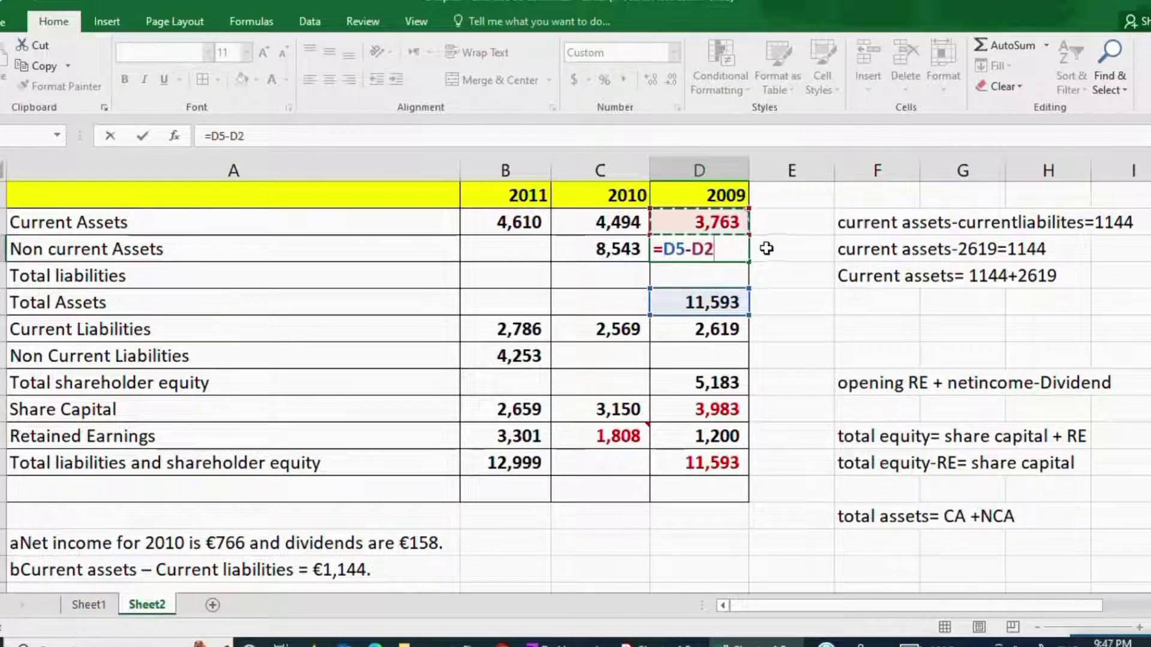
pyautogui.press('Return')
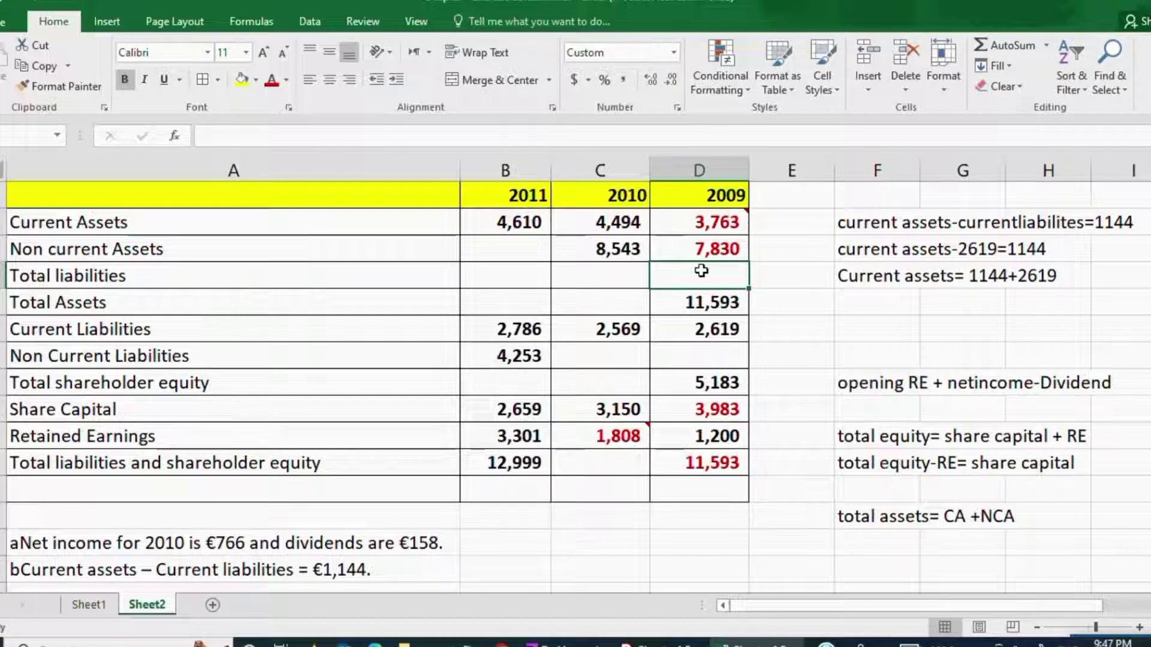
# Step: Calculate 2009 total liabilities in D4 as total liabilities and shareholder equity minus total shareholder equity, with the formula =D11-D8
pyautogui.click(686, 332)
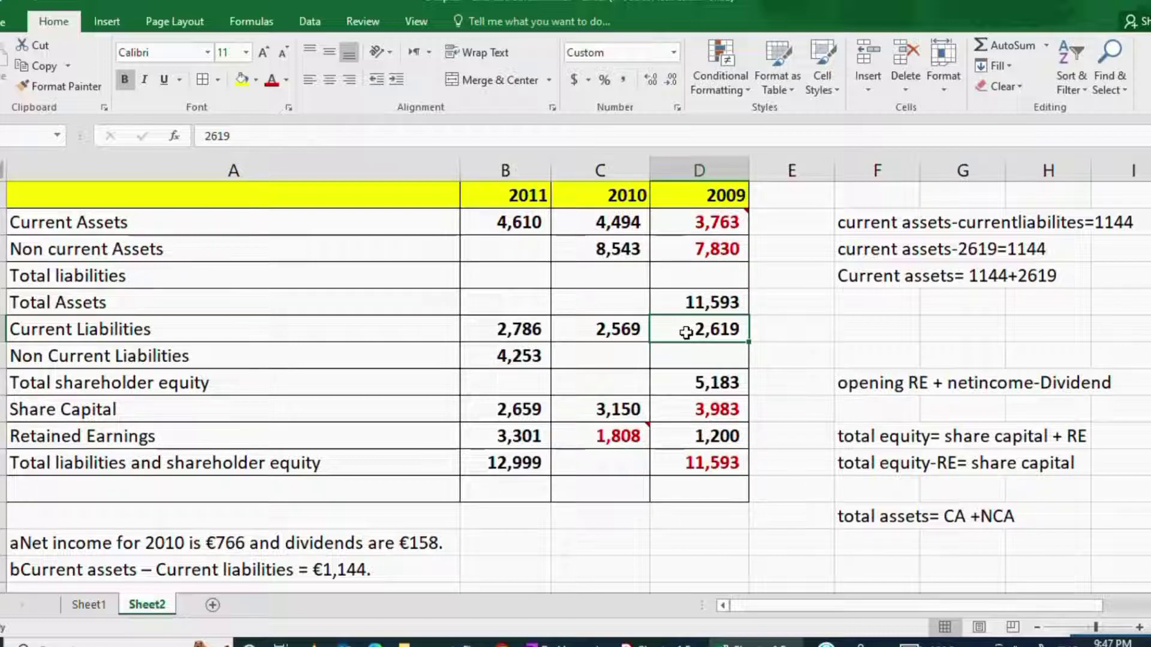
pyautogui.click(686, 354)
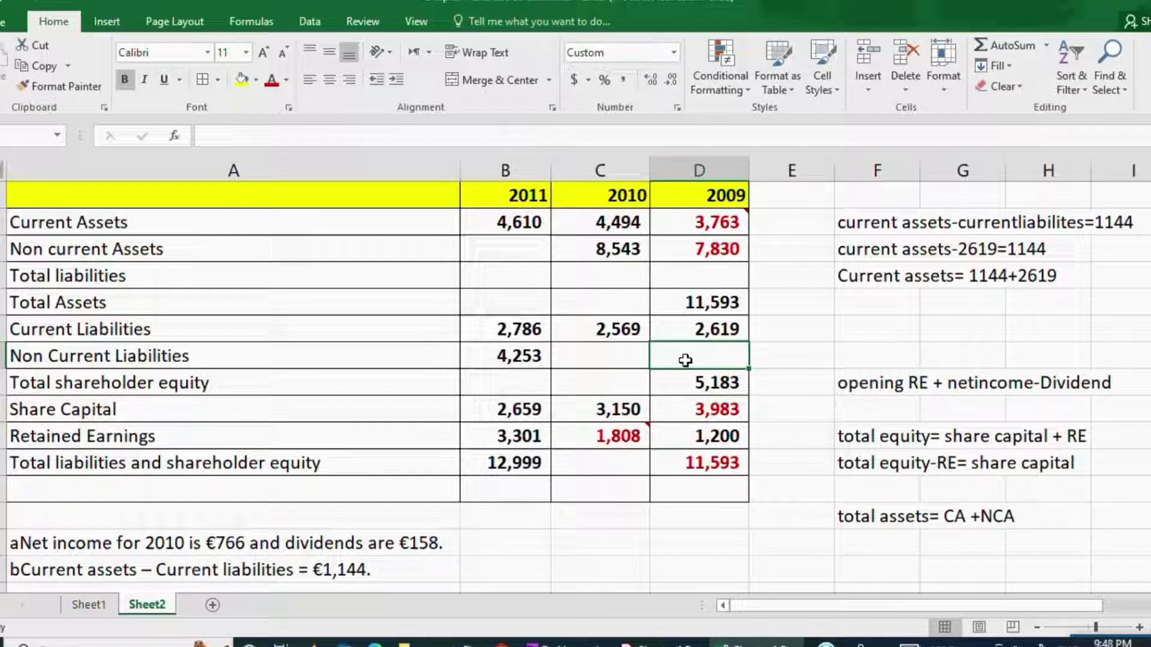
pyautogui.click(705, 466)
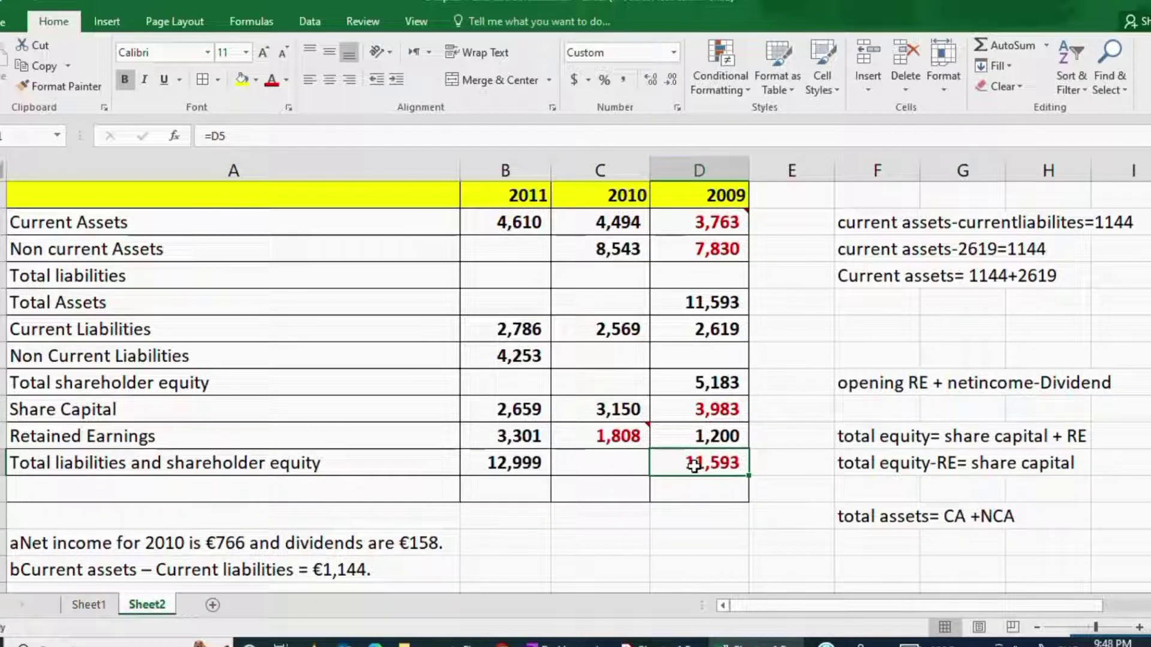
pyautogui.click(709, 382)
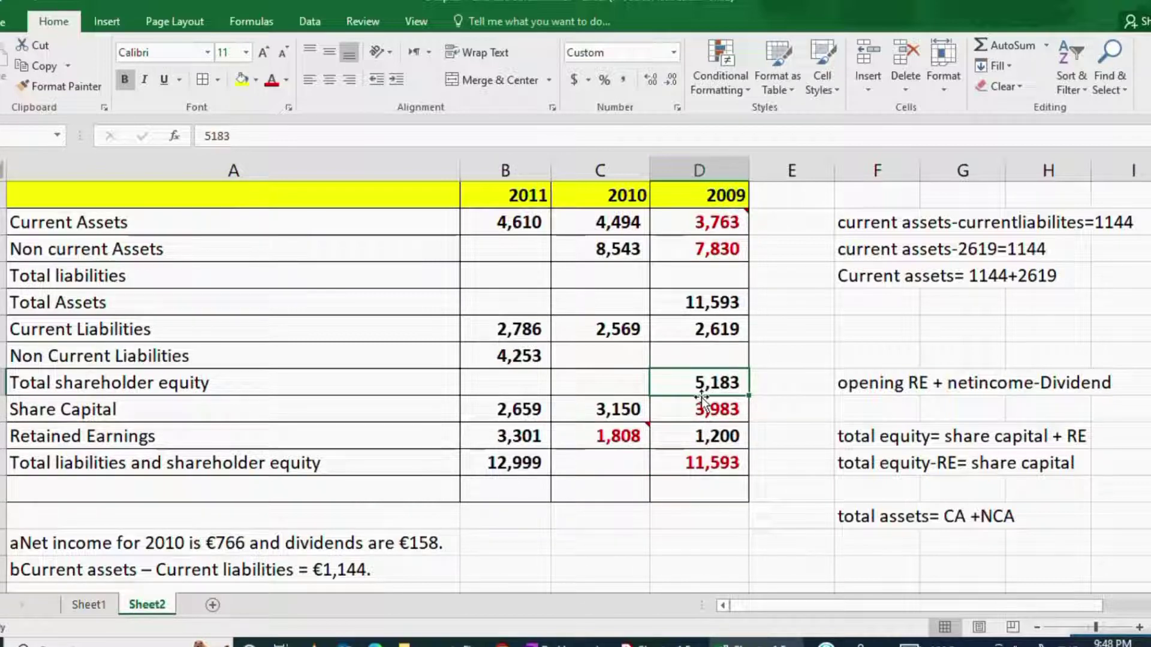
pyautogui.click(697, 467)
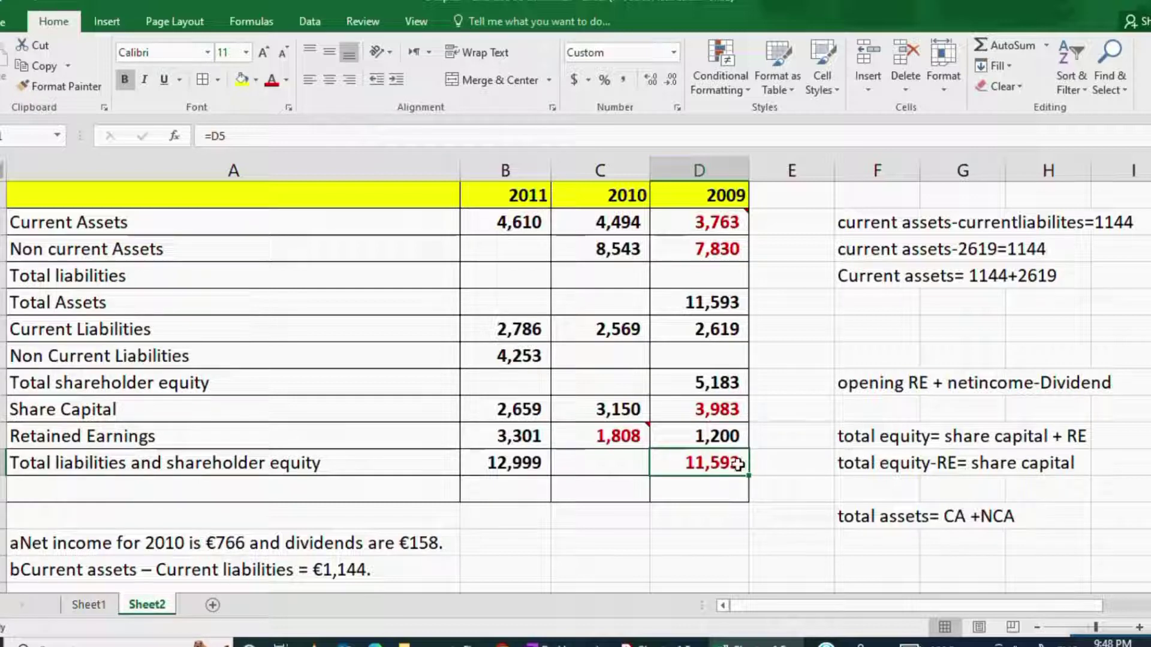
pyautogui.click(707, 273)
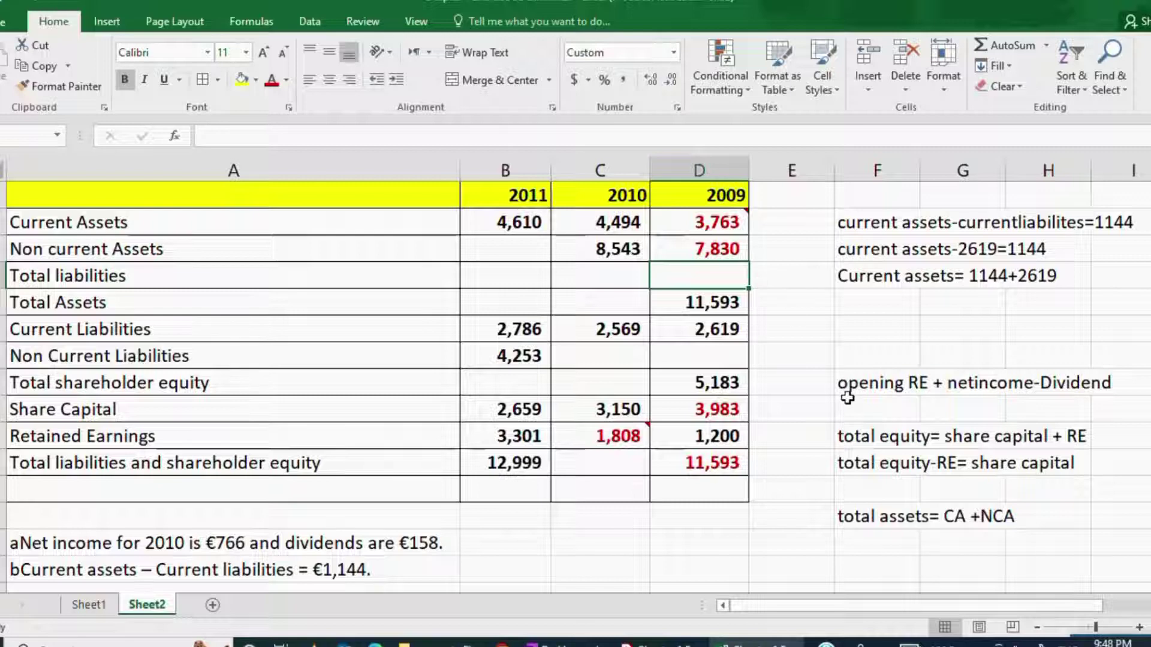
pyautogui.write('=')
pyautogui.click(709, 463)
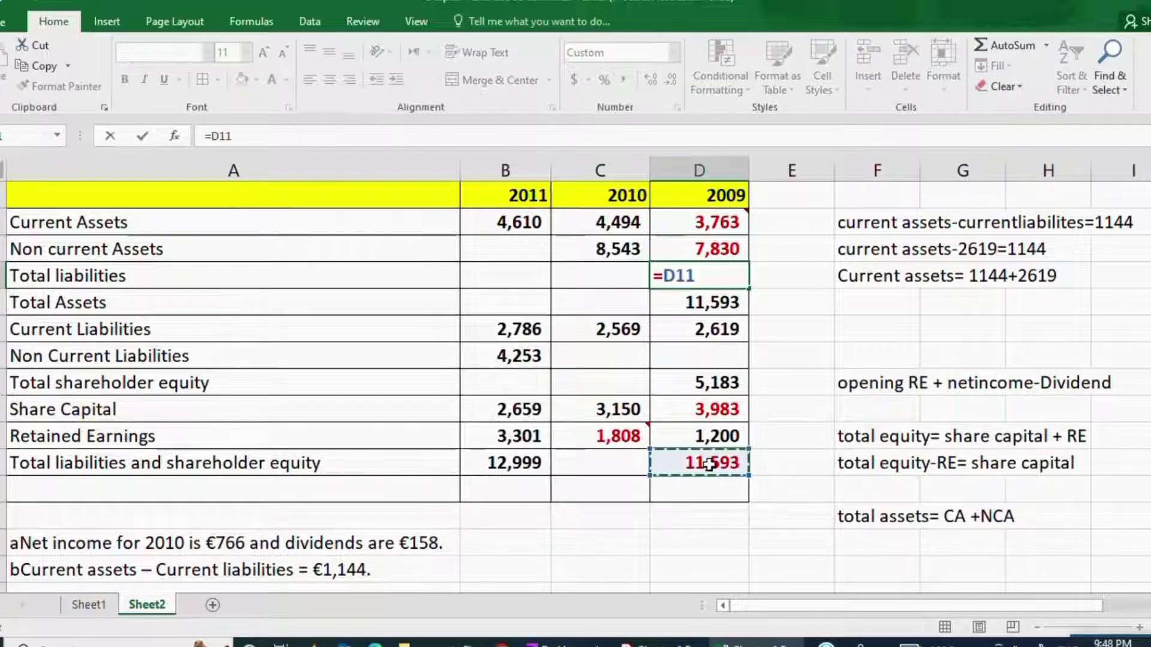
pyautogui.write('-')
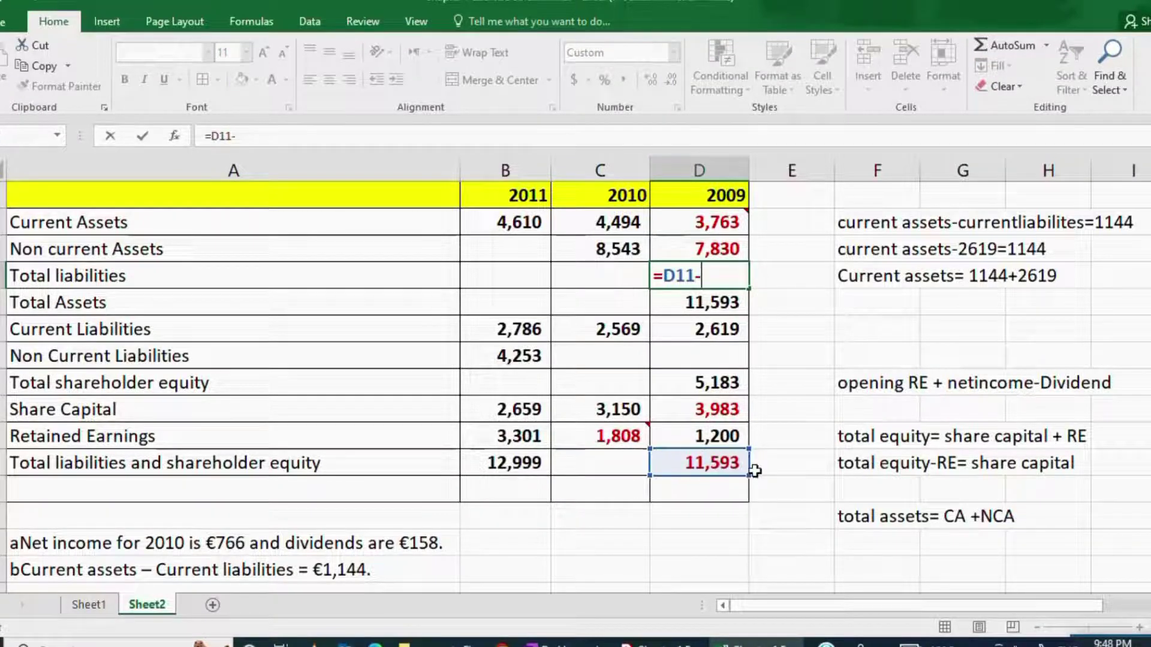
pyautogui.click(710, 384)
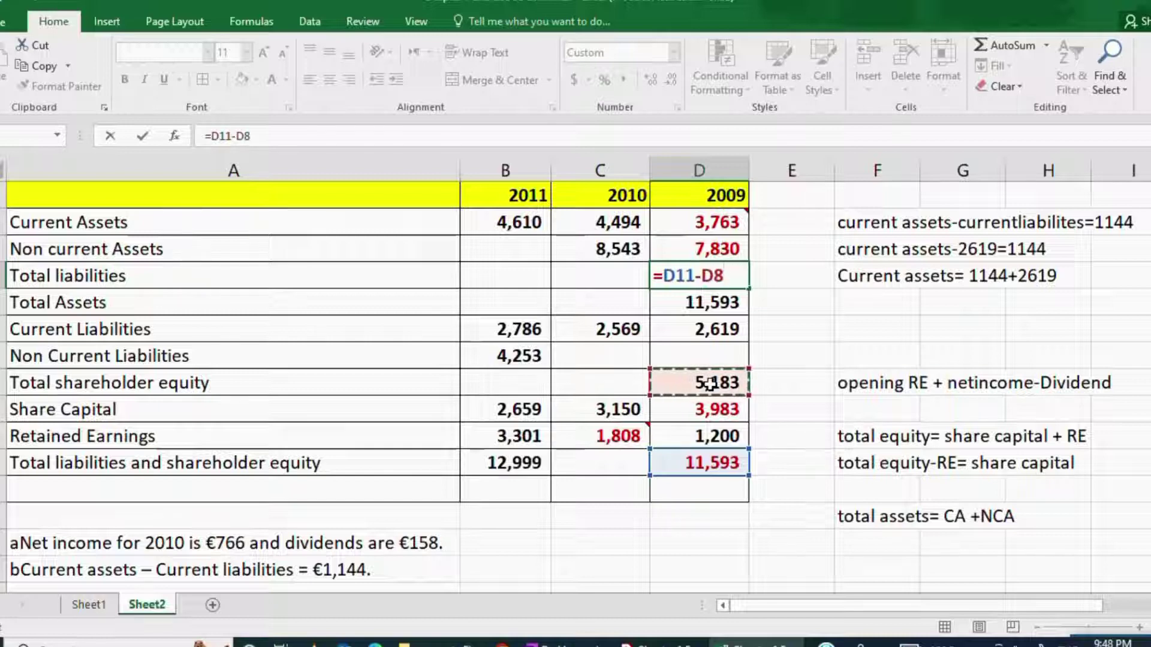
pyautogui.press('Return')
pyautogui.click(735, 271)
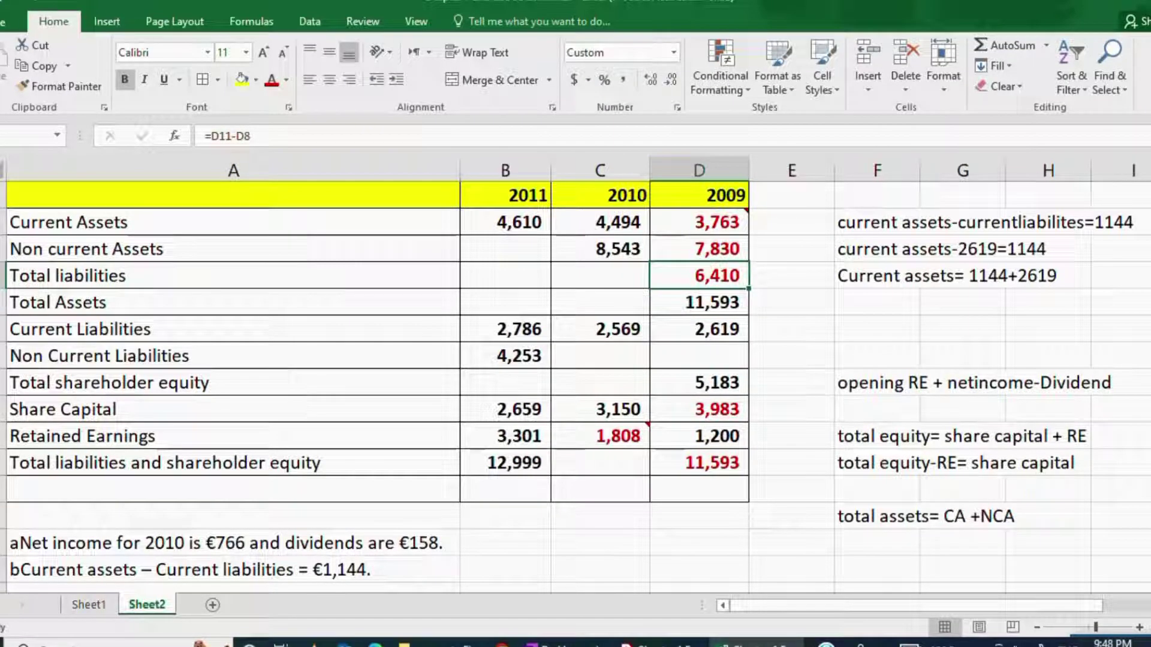
# Step: Calculate 2009 non-current liabilities in D7 as total liabilities minus current liabilities, with the formula =D4-D6
pyautogui.click(673, 355)
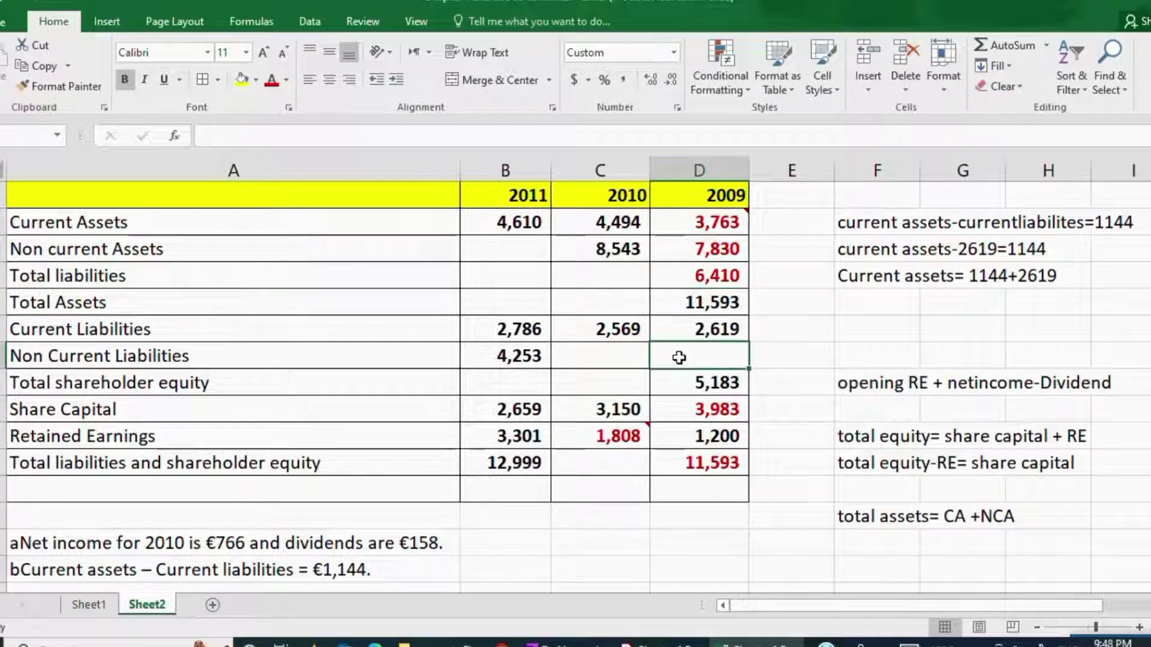
pyautogui.write('=')
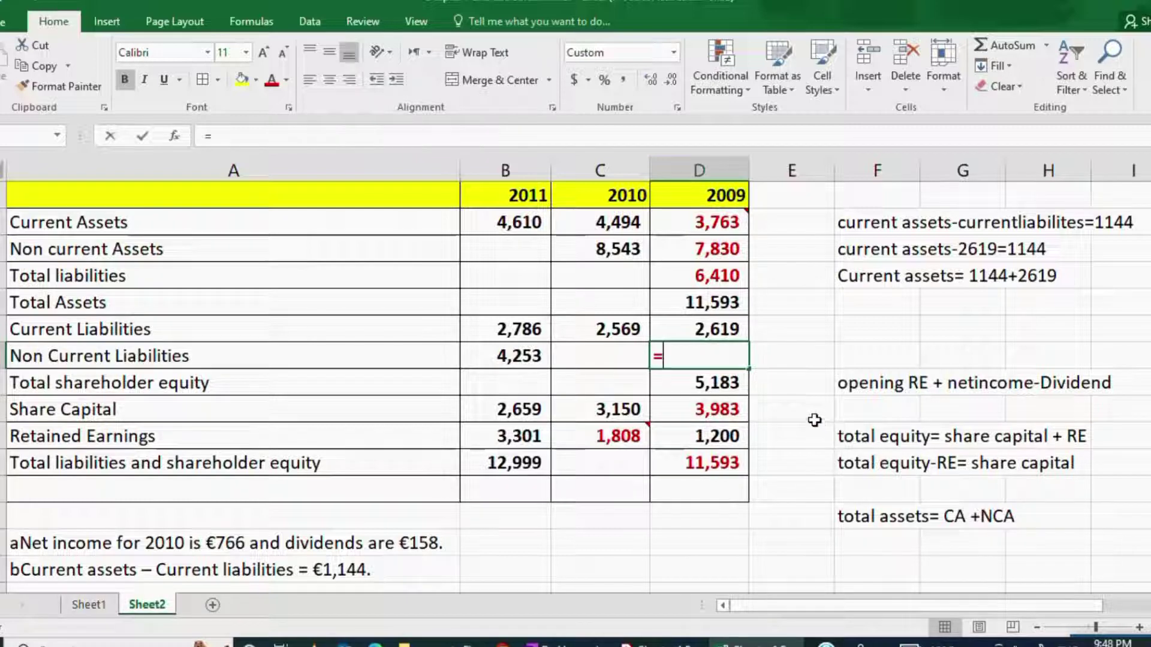
pyautogui.click(719, 276)
pyautogui.write('-')
pyautogui.click(711, 331)
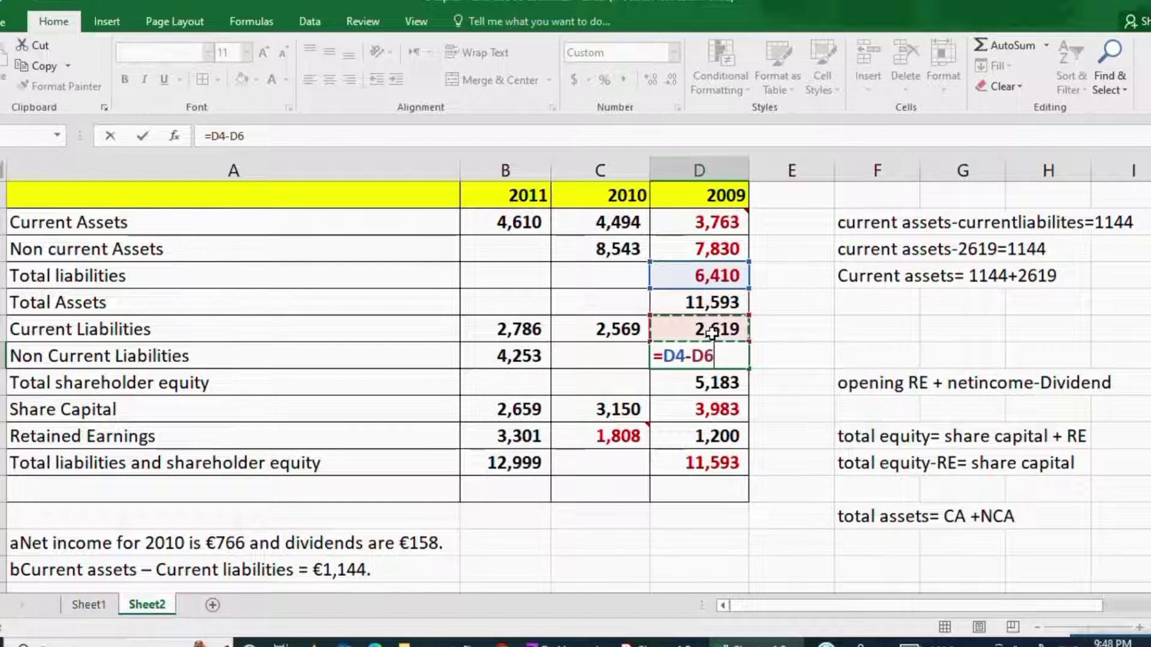
pyautogui.press('Return')
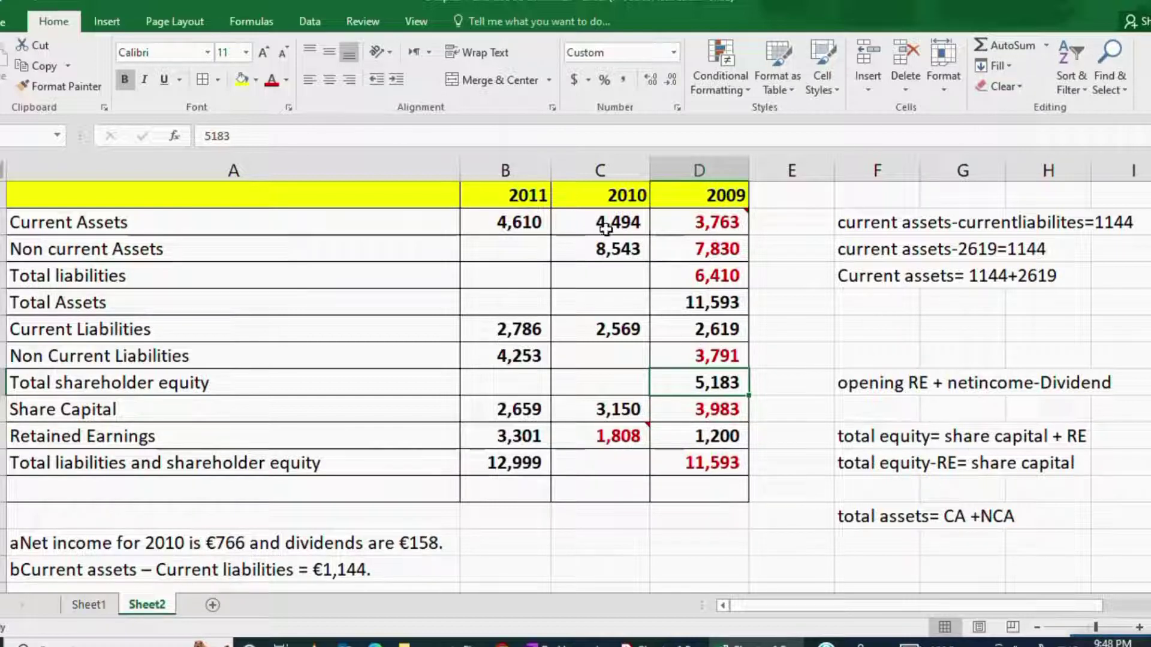
# Step: Calculate 2010 total assets in C5 as current assets plus non-current assets, with the formula =C2+C3
pyautogui.moveTo(606, 227); pyautogui.dragTo(614, 249)
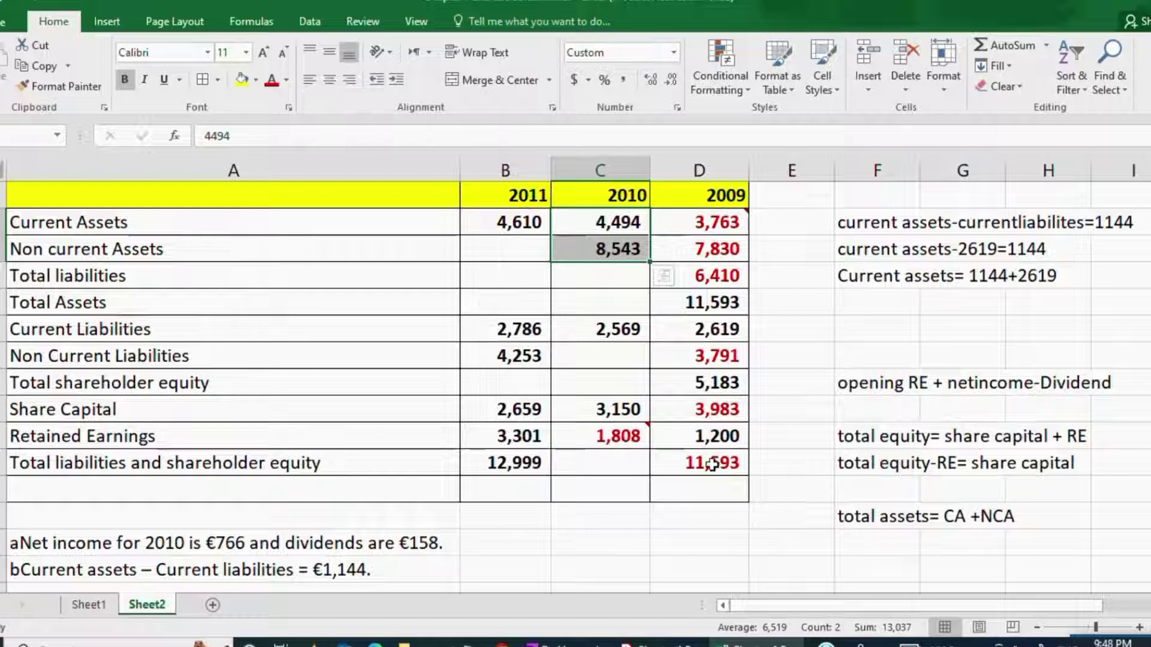
pyautogui.click(569, 301)
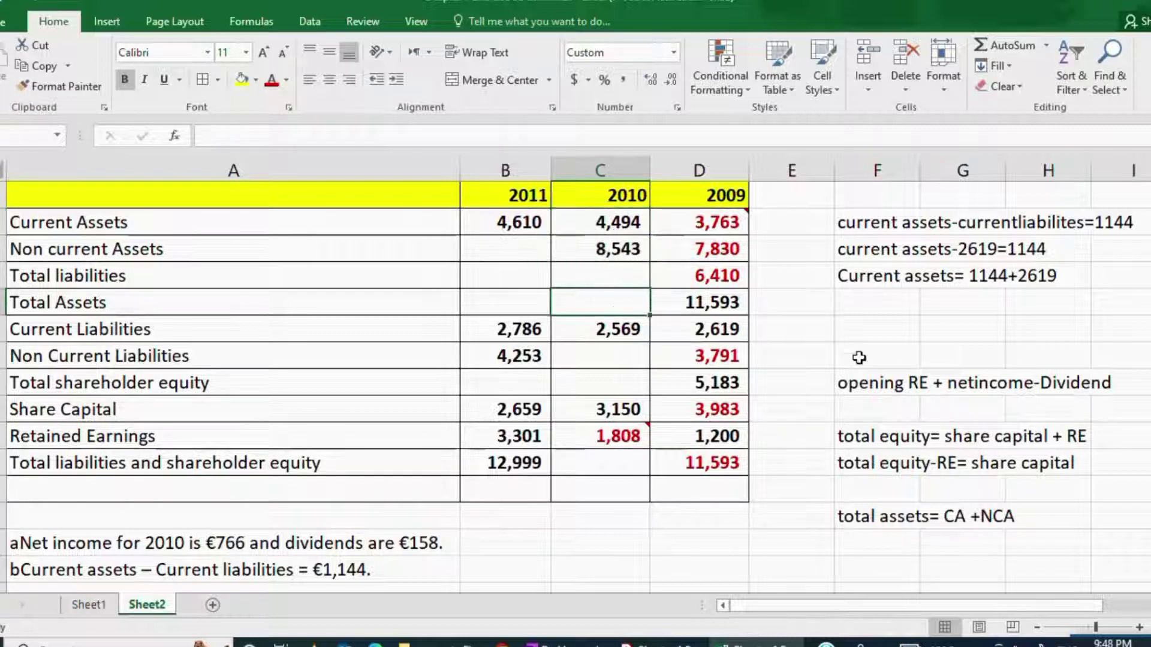
pyautogui.write('=')
pyautogui.click(627, 221)
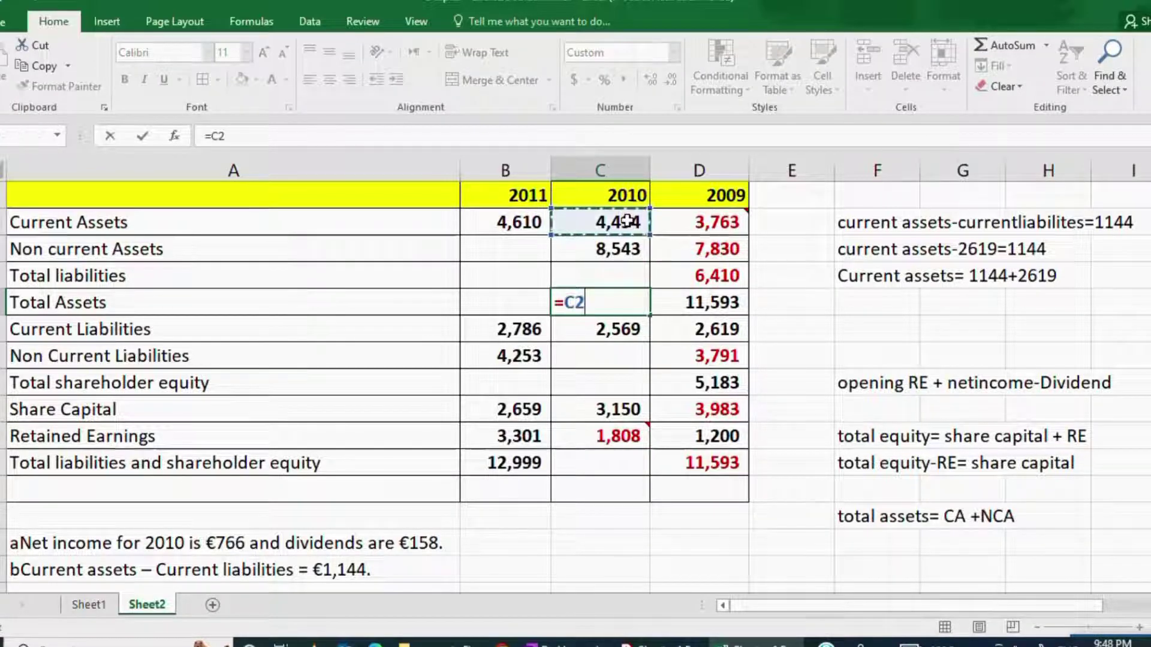
pyautogui.write('+')
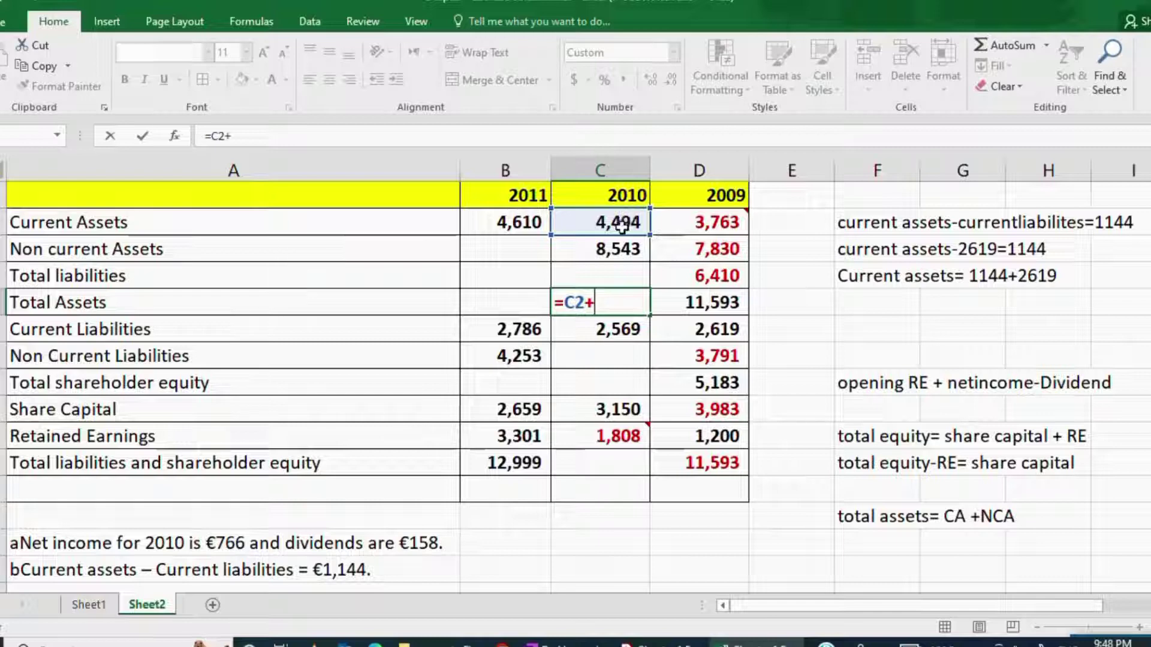
pyautogui.click(606, 250)
pyautogui.press('Return')
pyautogui.click(601, 300)
# Step: Set 2010 total liabilities and shareholder equity in C11 equal to total assets, with the formula =C5
pyautogui.click(576, 466)
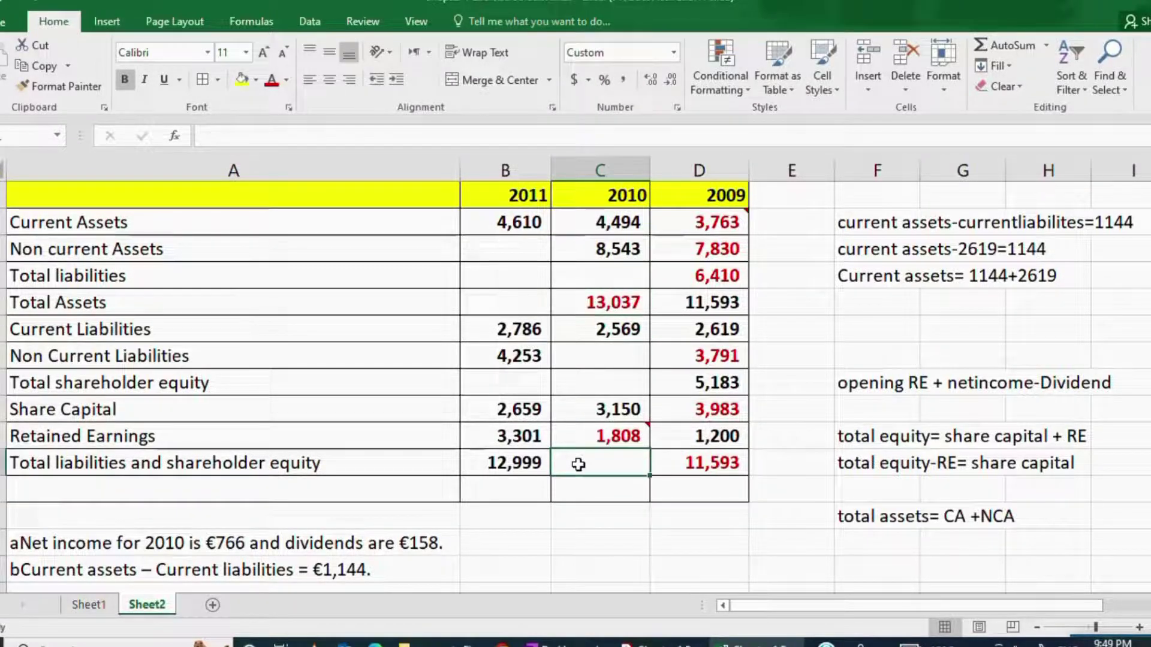
pyautogui.write('=')
pyautogui.click(607, 308)
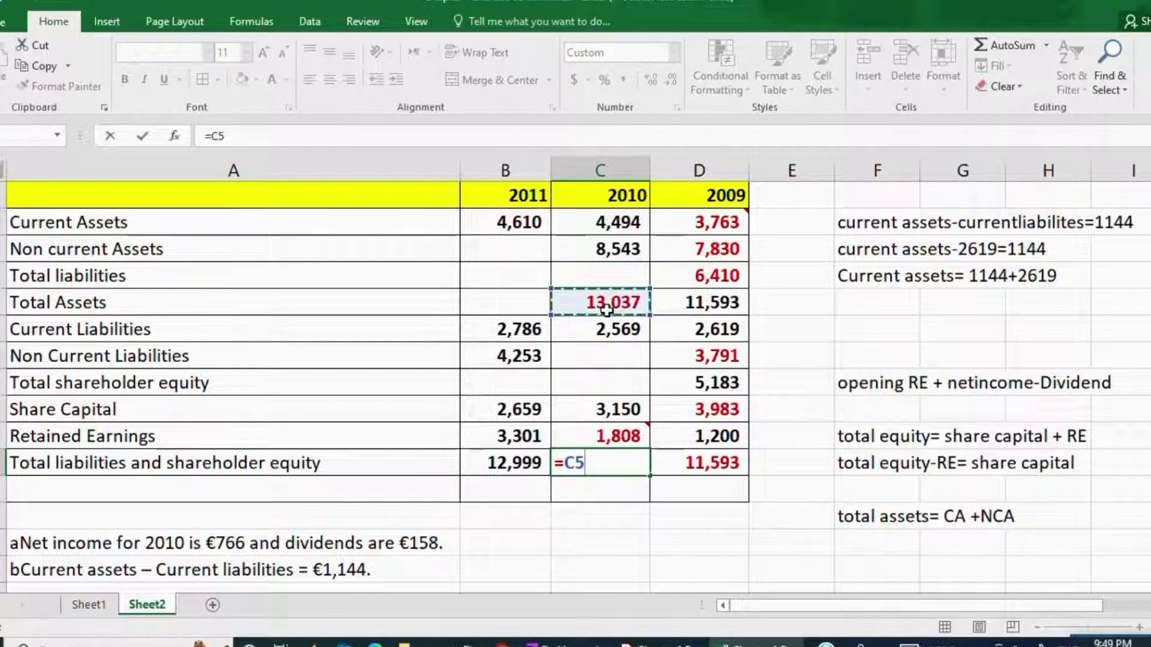
pyautogui.press('Return')
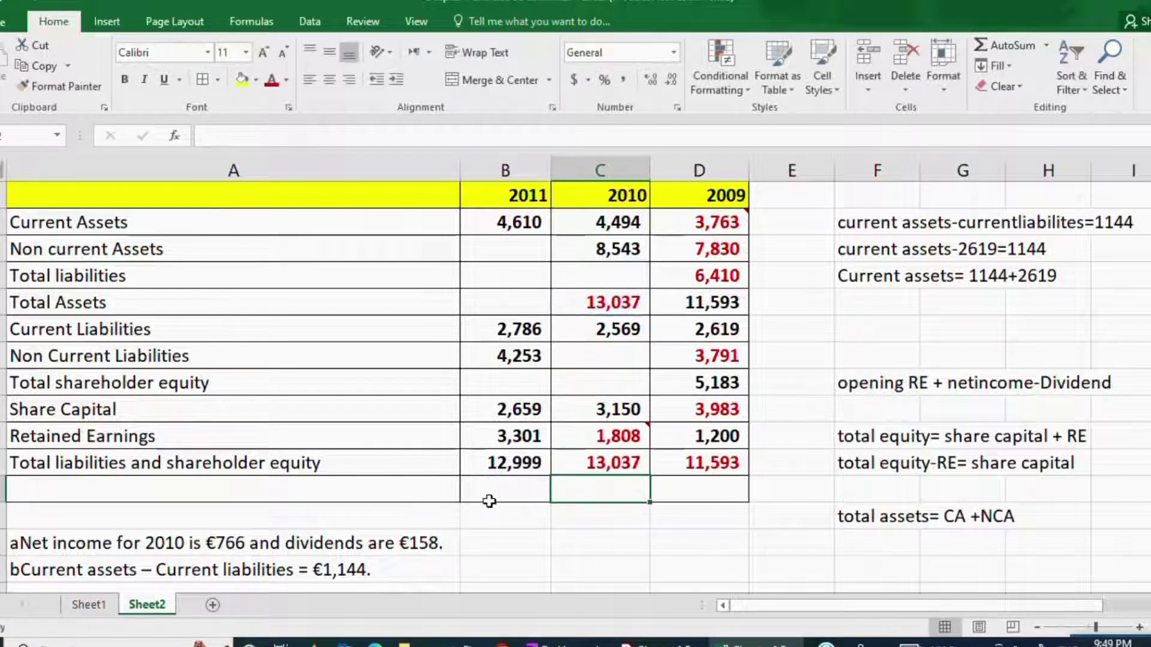
# Step: Calculate 2010 total shareholder equity in C8 as share capital plus retained earnings, with the formula =C9+C10
pyautogui.click(594, 408)
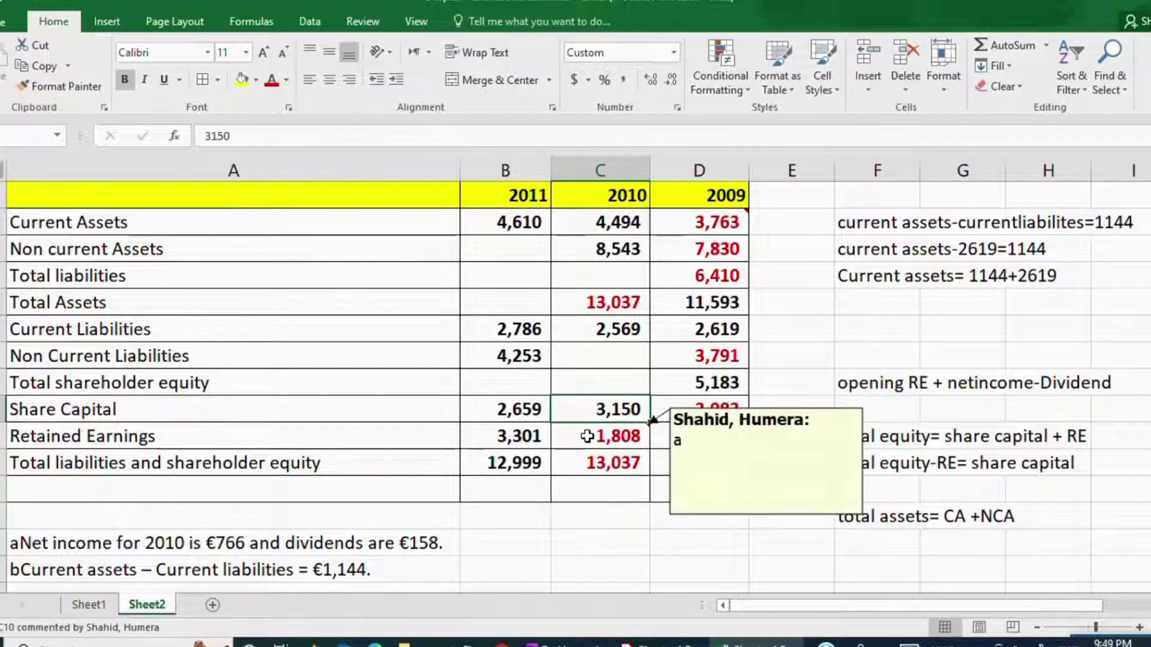
pyautogui.click(560, 441)
pyautogui.click(589, 383)
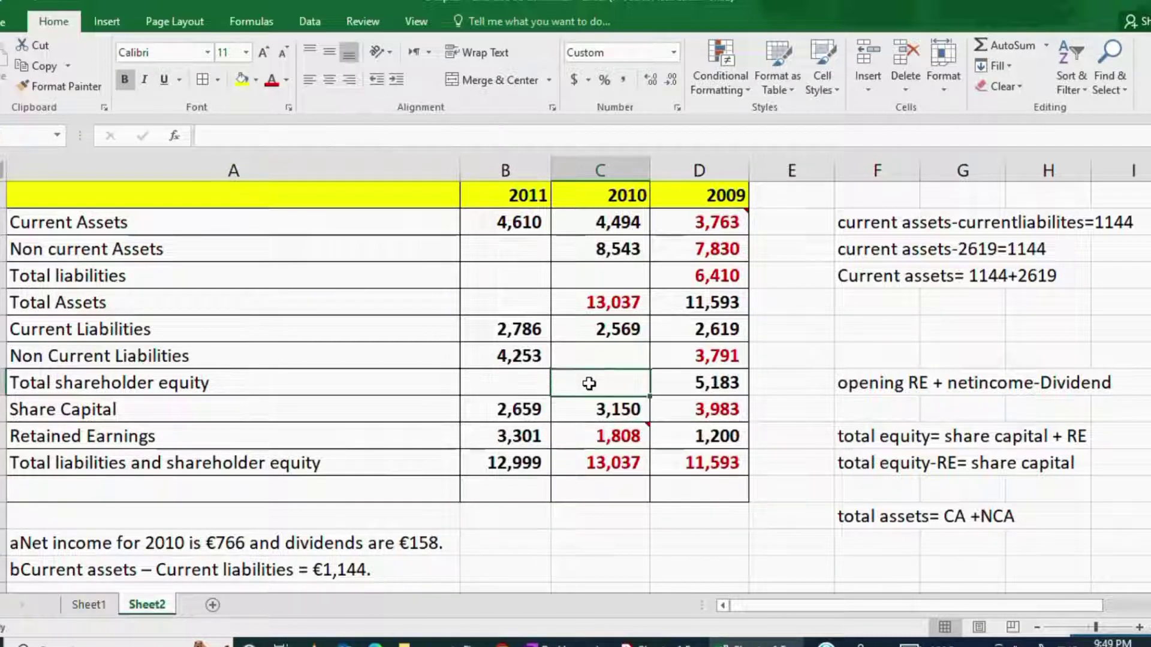
pyautogui.write('=')
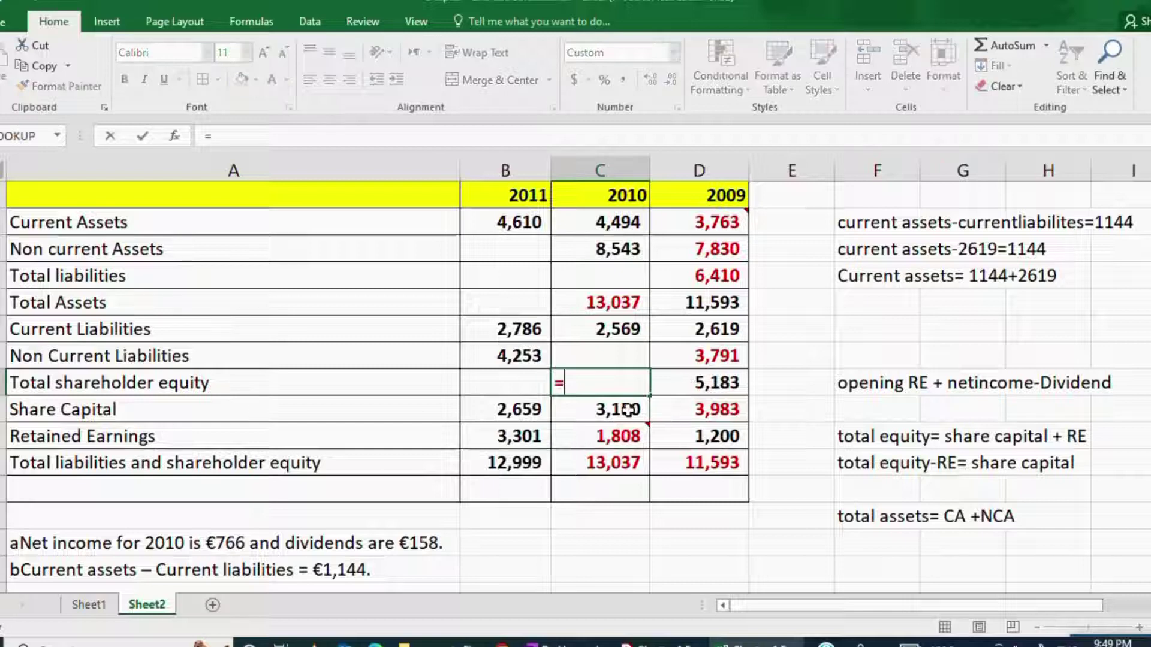
pyautogui.click(627, 410)
pyautogui.write('+')
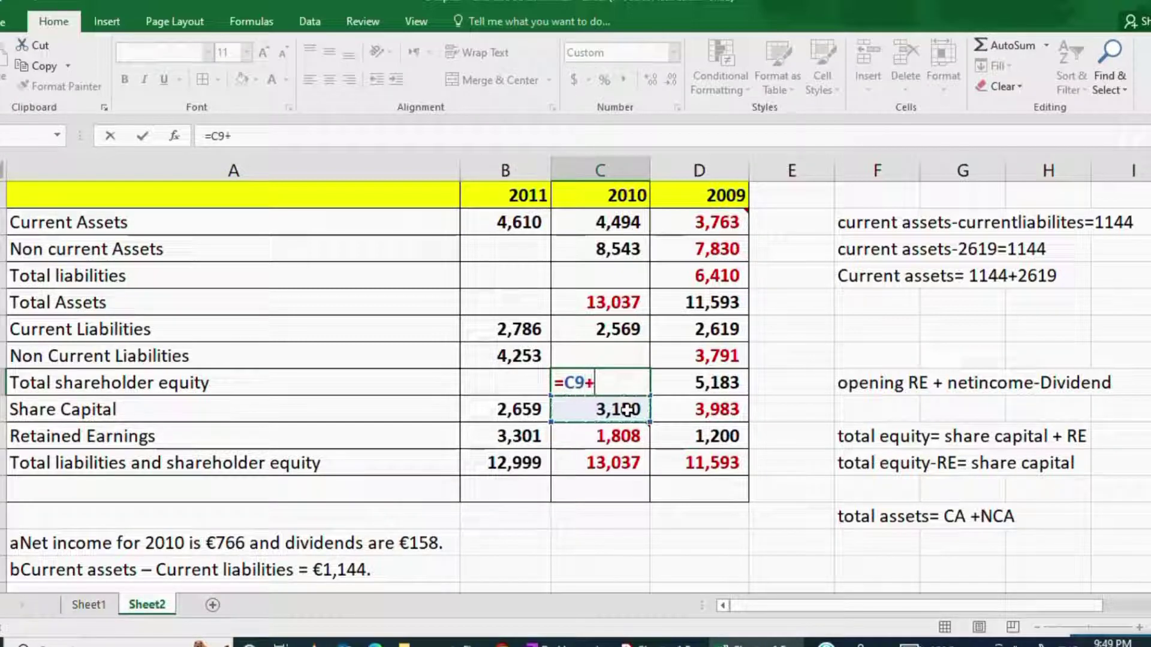
pyautogui.click(619, 436)
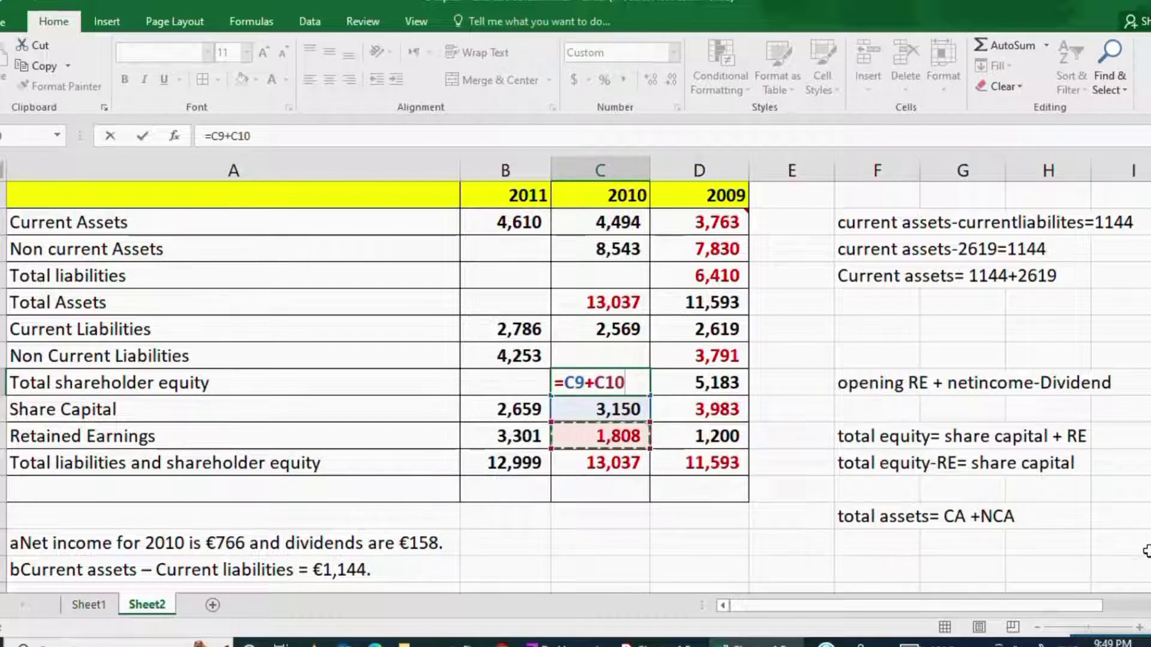
pyautogui.press('Return')
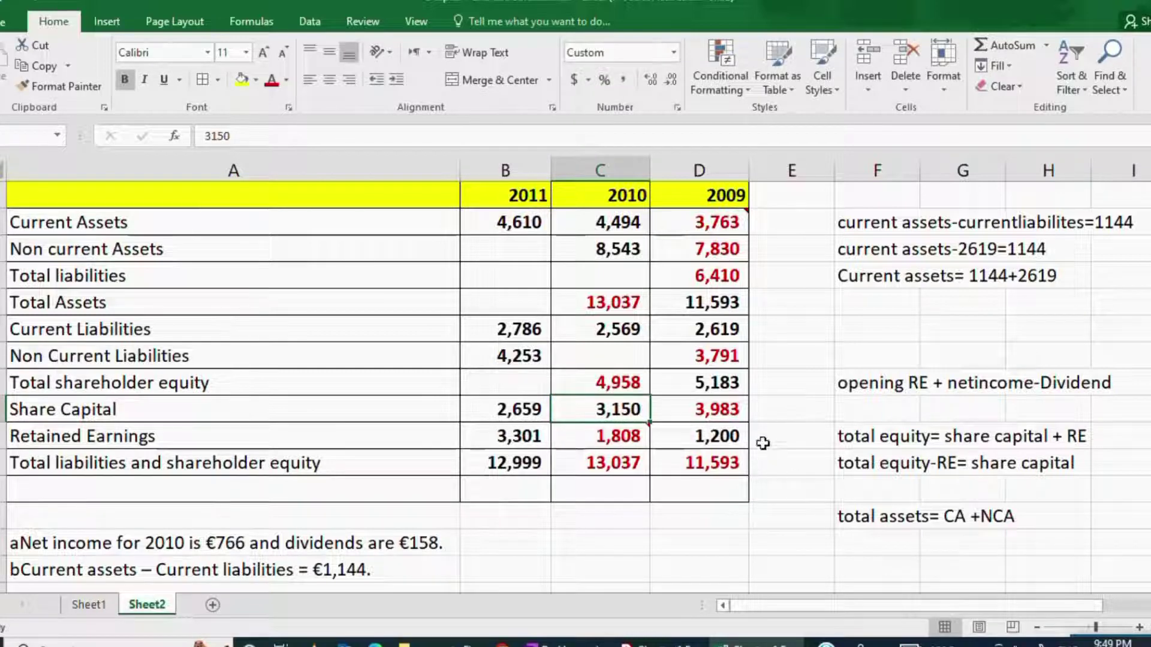
pyautogui.click(600, 385)
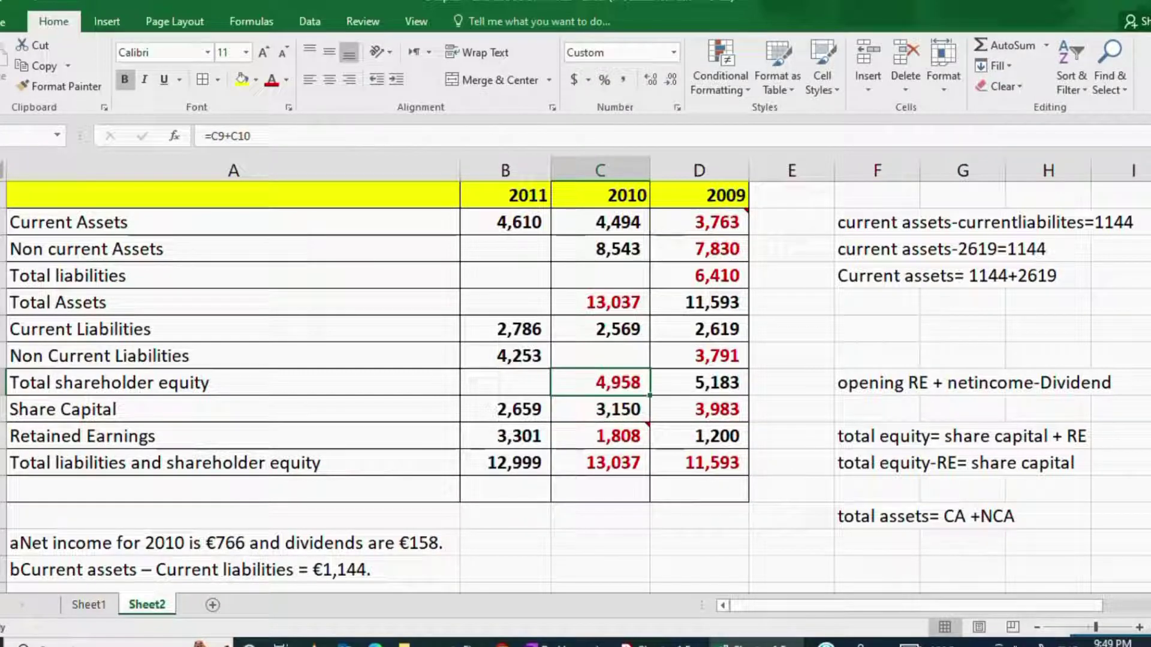
pyautogui.click(596, 464)
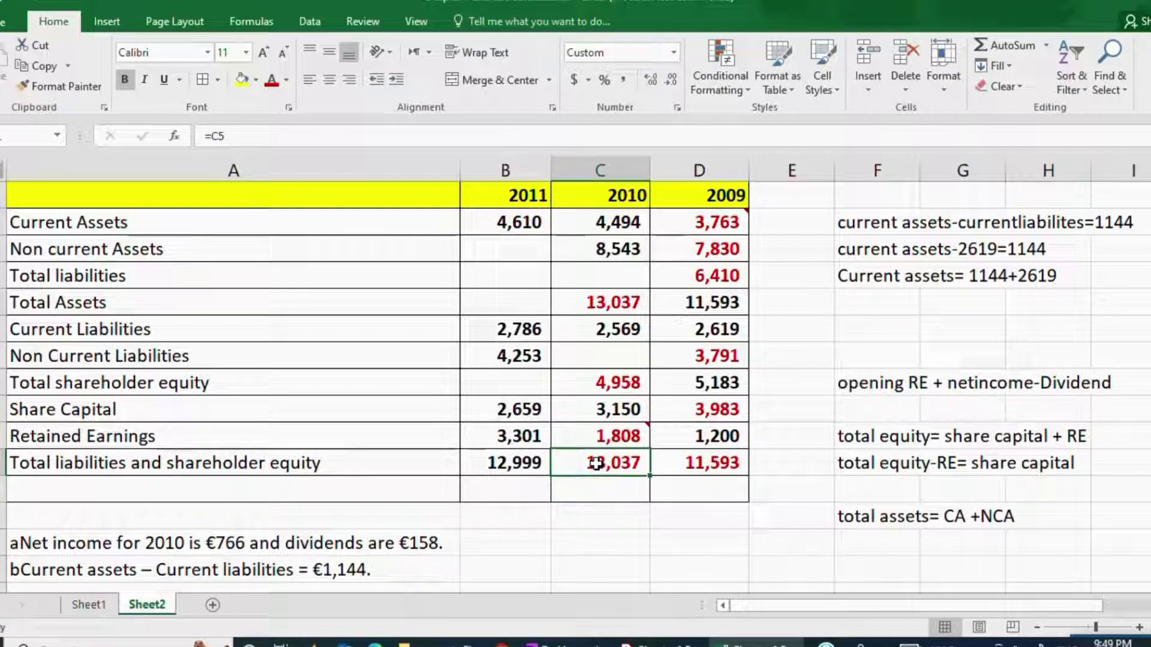
pyautogui.click(608, 383)
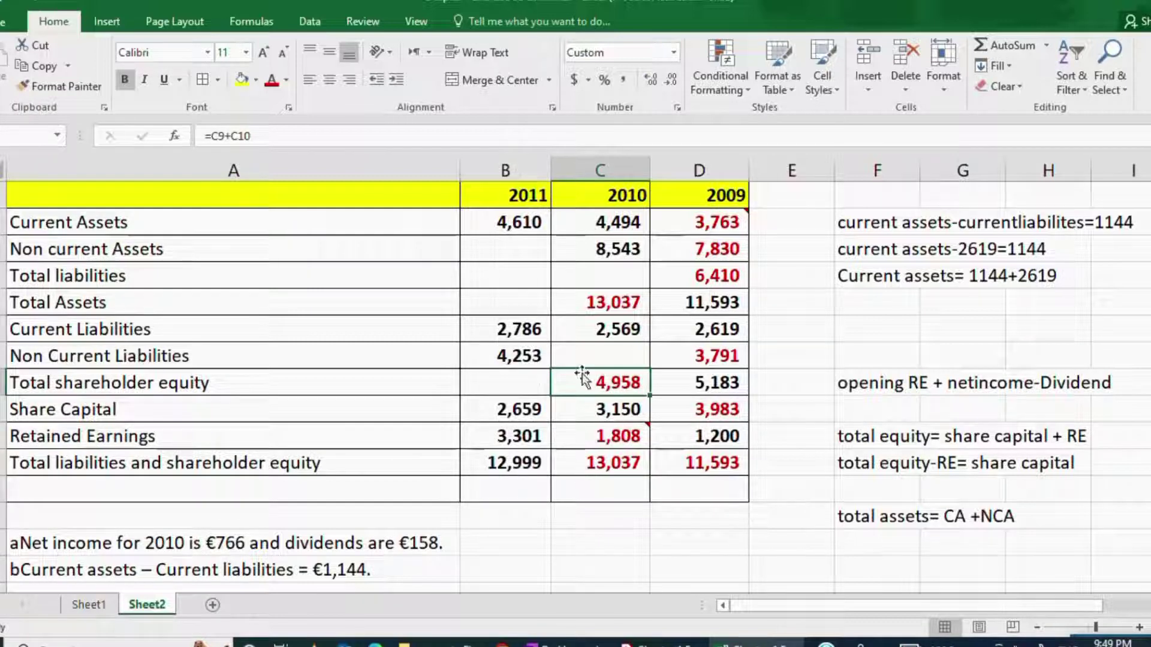
# Step: Calculate 2010 total liabilities in C4 as total liabilities and shareholder equity minus total shareholder equity, with the formula =C11-C8
pyautogui.click(600, 281)
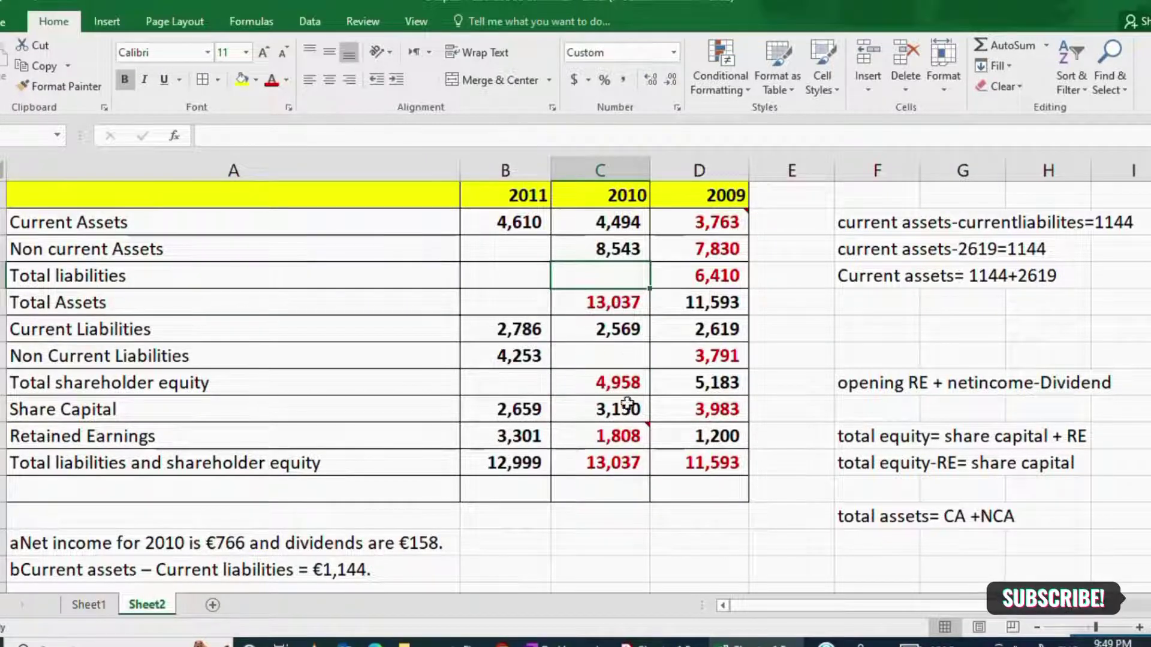
pyautogui.write('=')
pyautogui.click(610, 464)
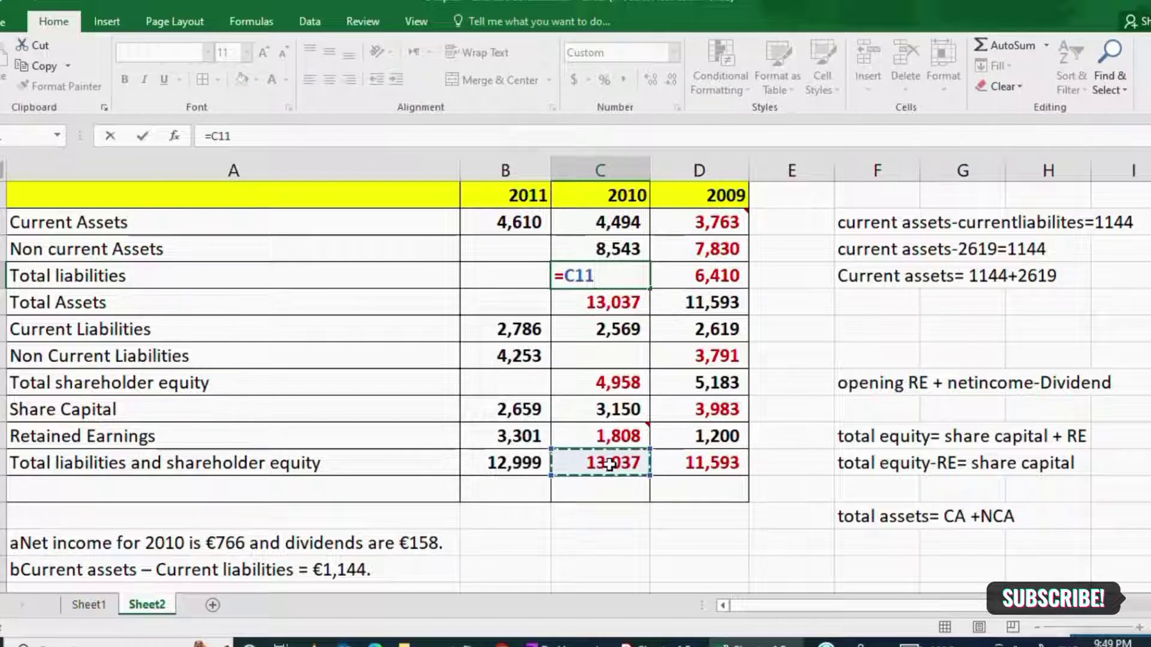
pyautogui.write('-')
pyautogui.click(623, 383)
pyautogui.press('Return')
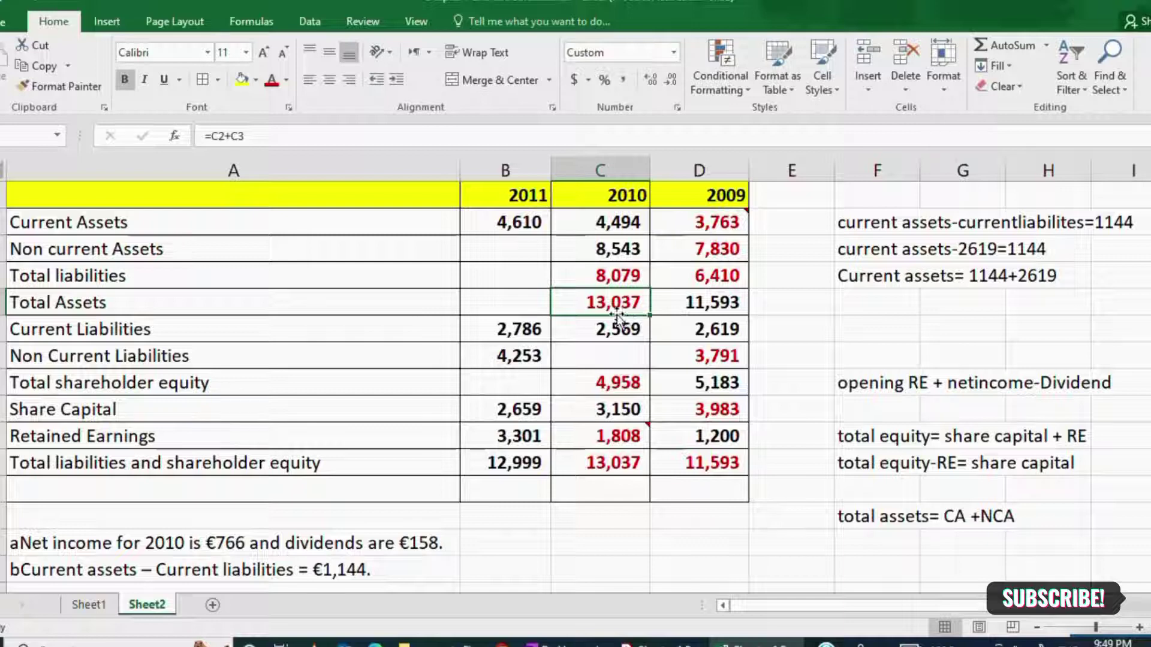
# Step: Calculate 2010 non-current liabilities in C7 as total liabilities minus current liabilities, with the formula =C4-C6
pyautogui.click(597, 362)
pyautogui.write('=')
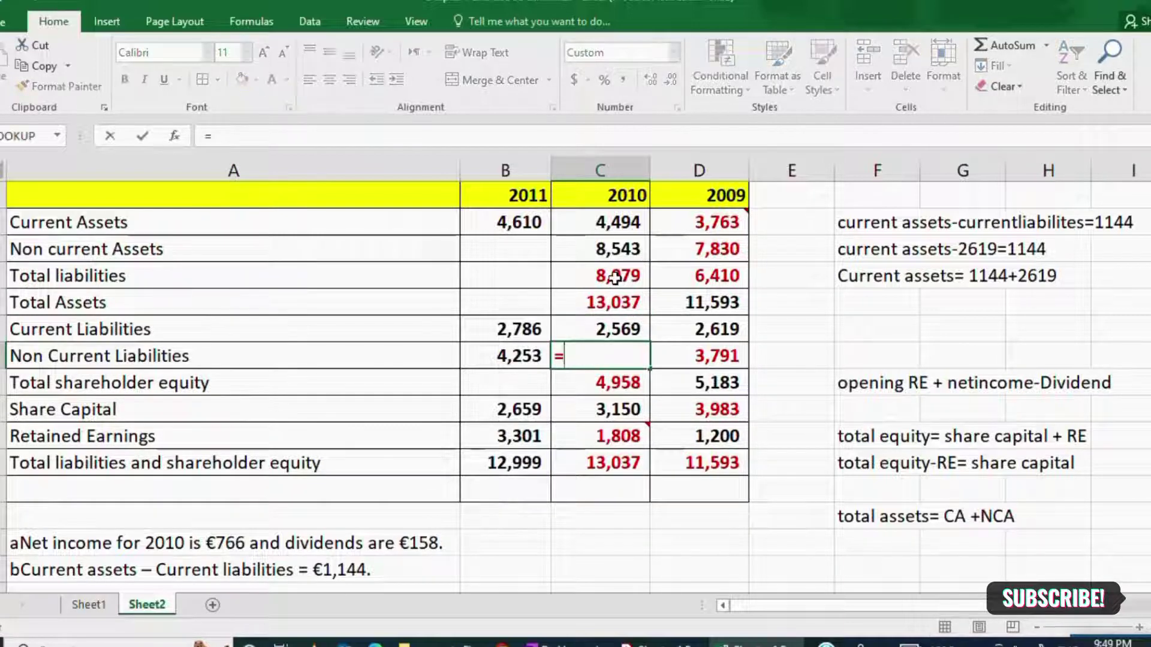
pyautogui.click(615, 278)
pyautogui.write('-')
pyautogui.click(617, 330)
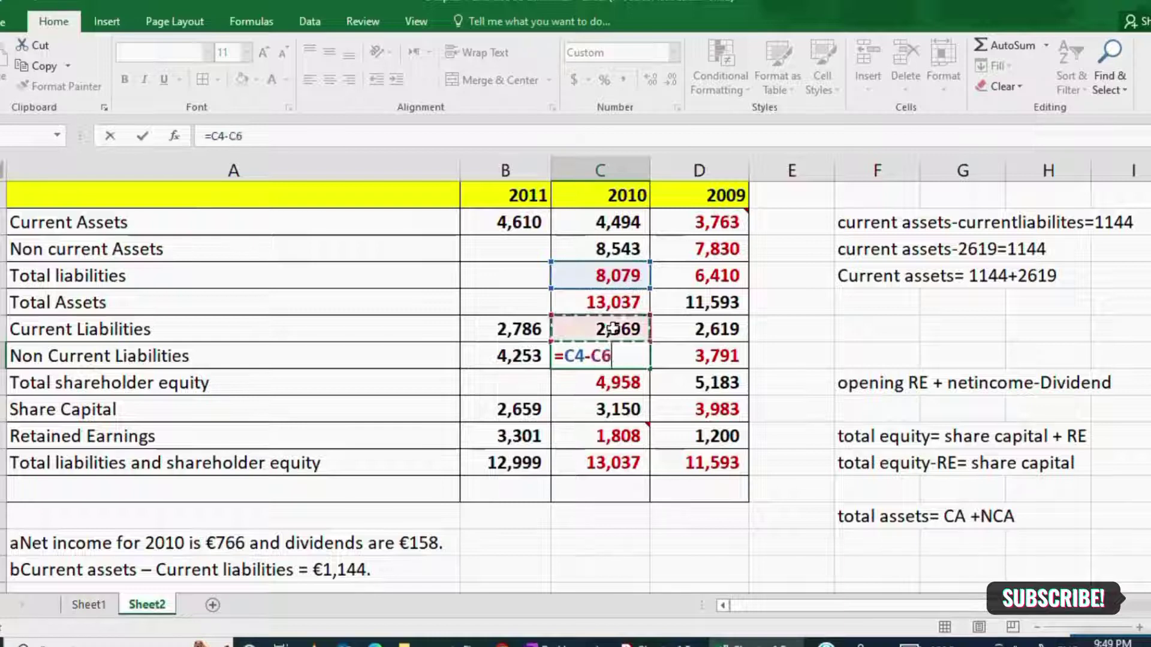
pyautogui.press('Return')
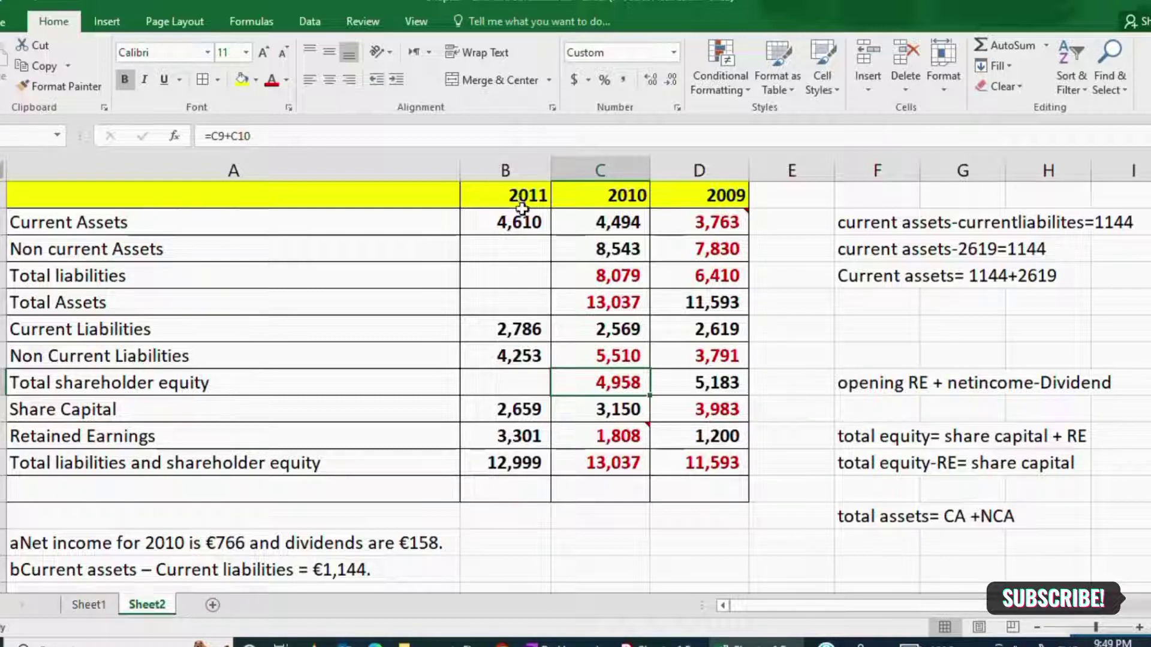
# Step: Set 2011 total assets in B5 equal to total liabilities and shareholder equity, with the formula =B11
pyautogui.click(493, 465)
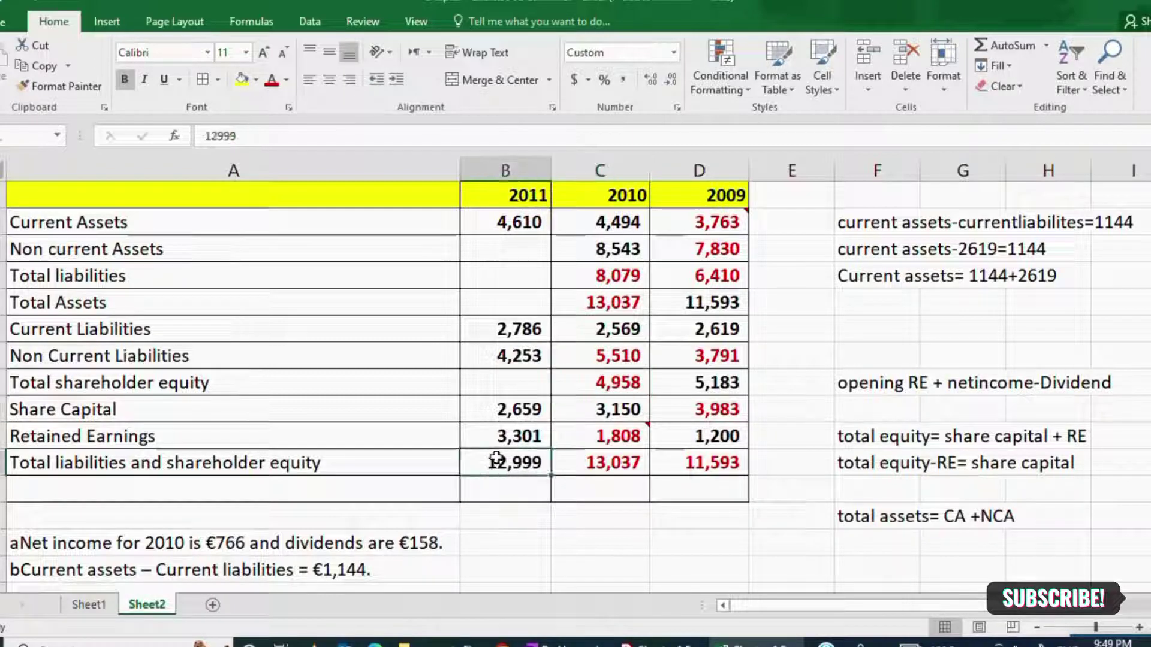
pyautogui.press('Up')
pyautogui.press('Up')
pyautogui.press('Up')
pyautogui.click(480, 302)
pyautogui.write('=')
pyautogui.click(495, 460)
pyautogui.press('Return')
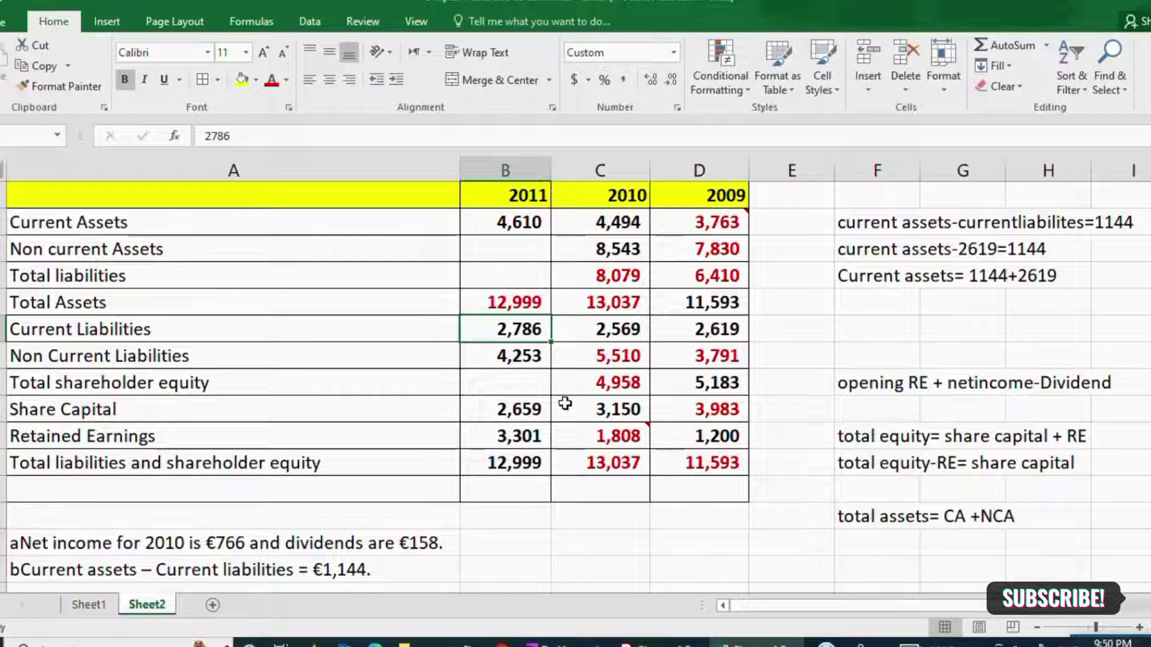
# Step: Calculate 2011 total shareholder equity in B8 as share capital plus retained earnings, with the formula =B9+B10
pyautogui.click(497, 407)
pyautogui.click(499, 437)
pyautogui.click(498, 382)
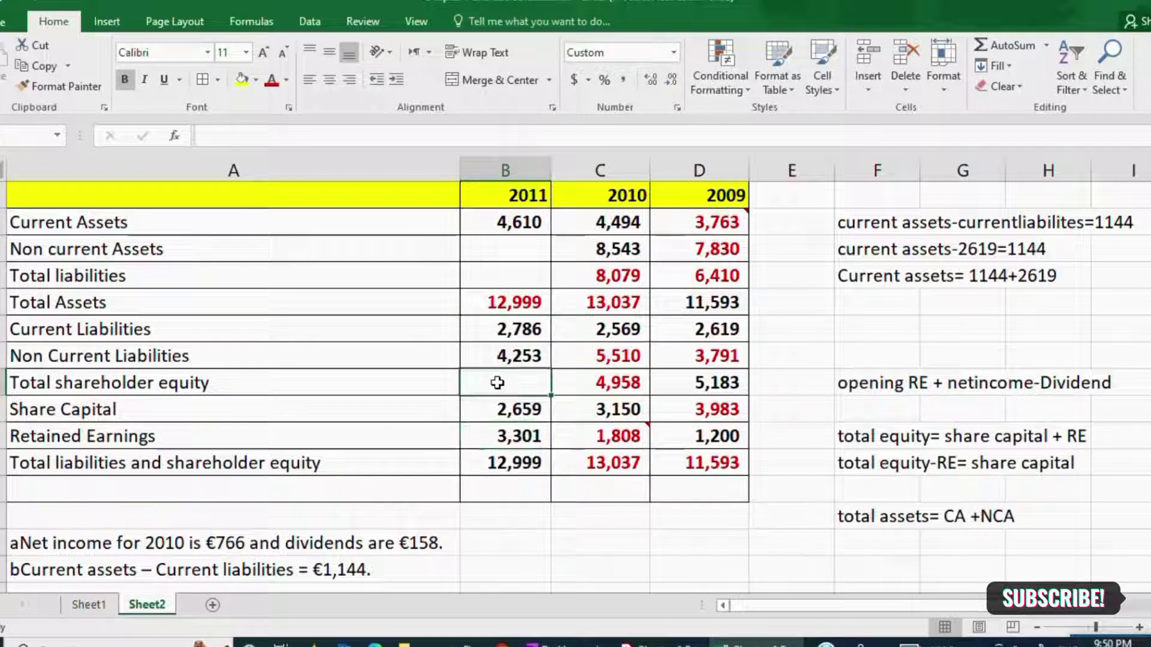
pyautogui.write('=')
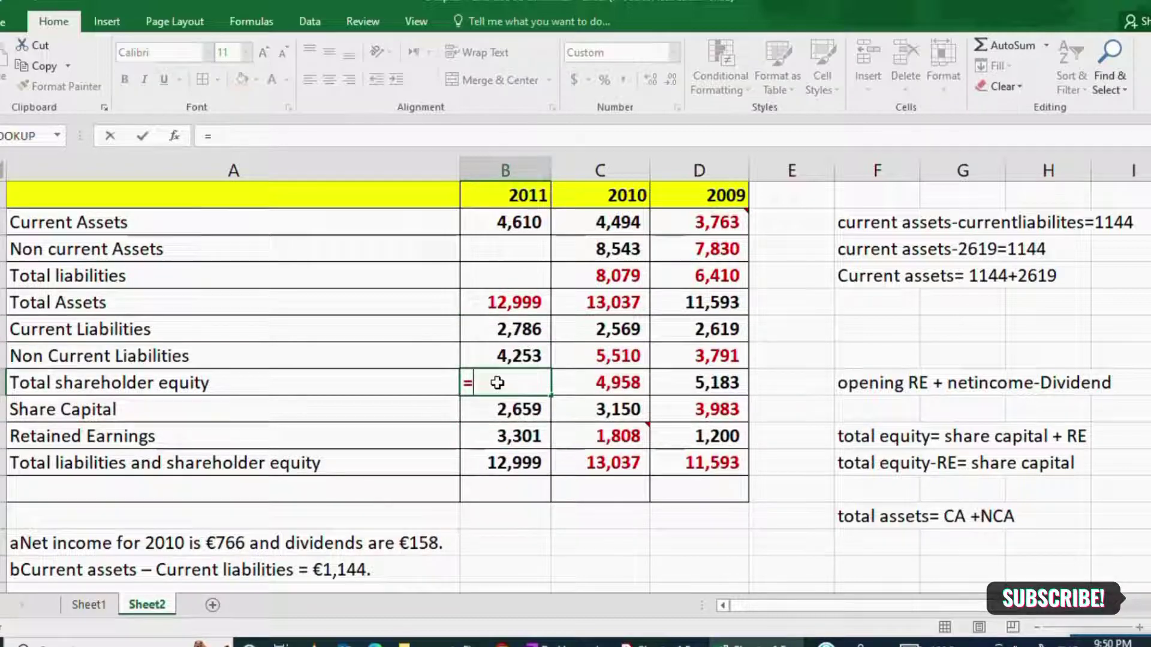
pyautogui.click(513, 411)
pyautogui.write('+')
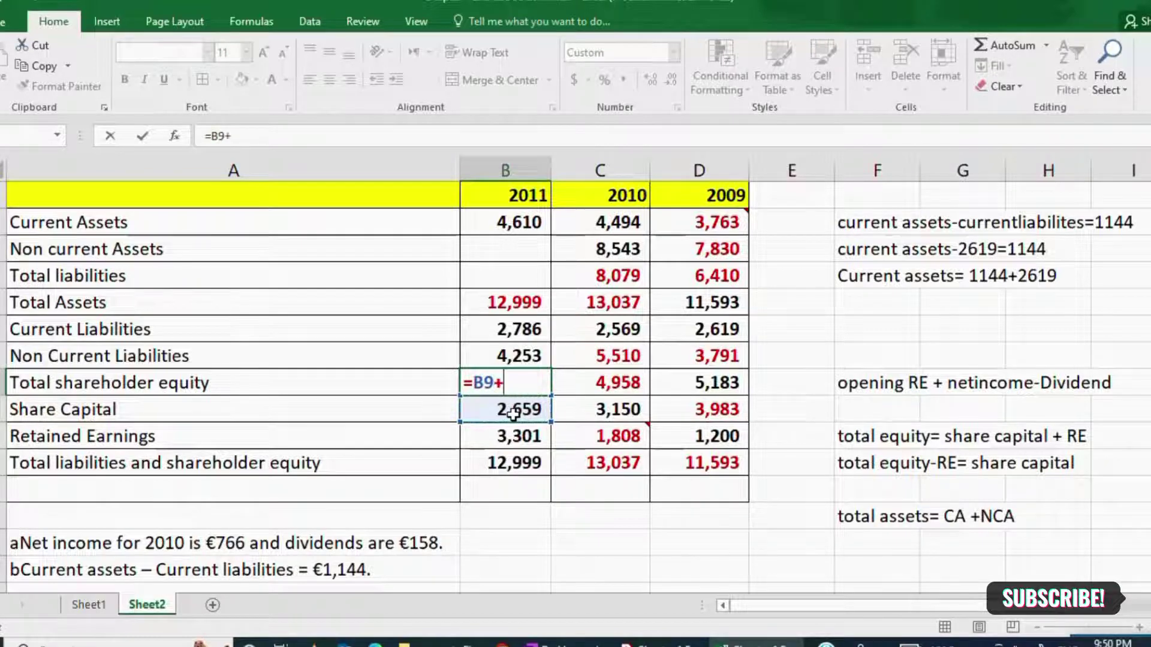
pyautogui.click(513, 436)
pyautogui.press('Return')
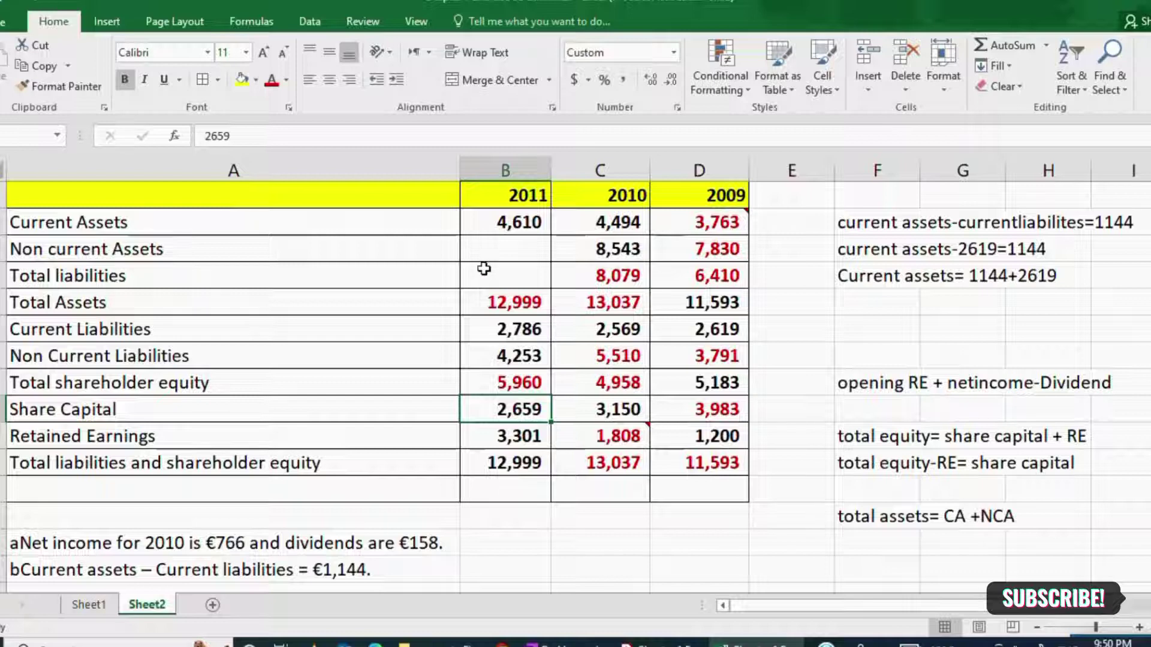
# Step: Calculate 2011 non-current assets in B3 as total assets minus current assets, with the formula =B5-B2
pyautogui.click(500, 247)
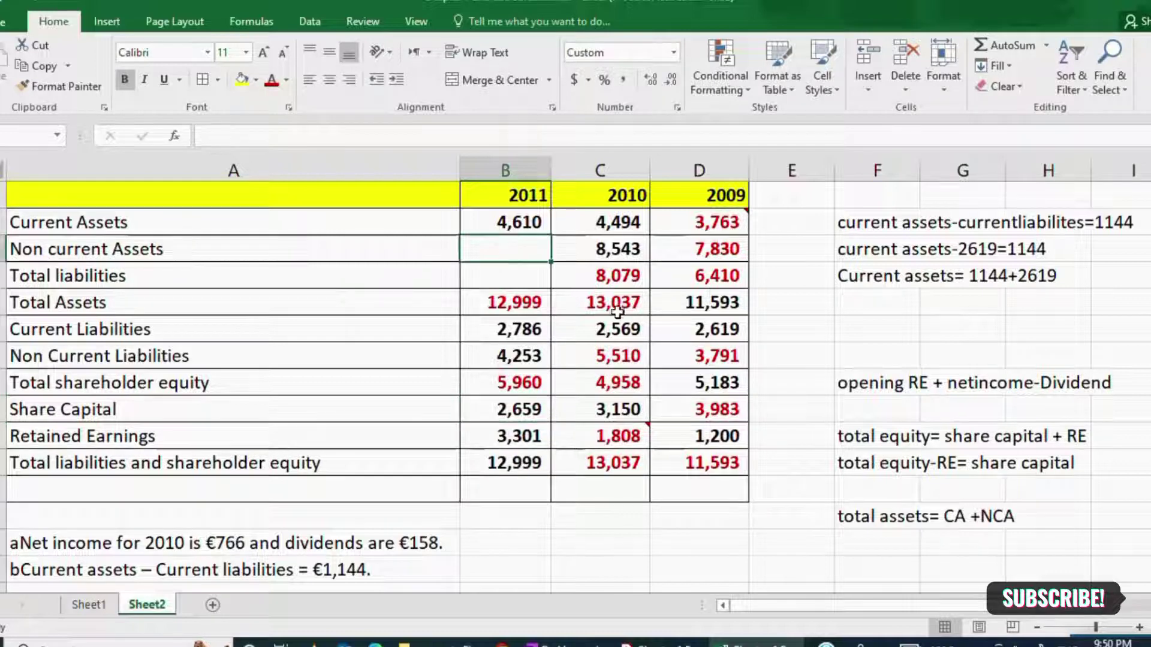
pyautogui.write('=')
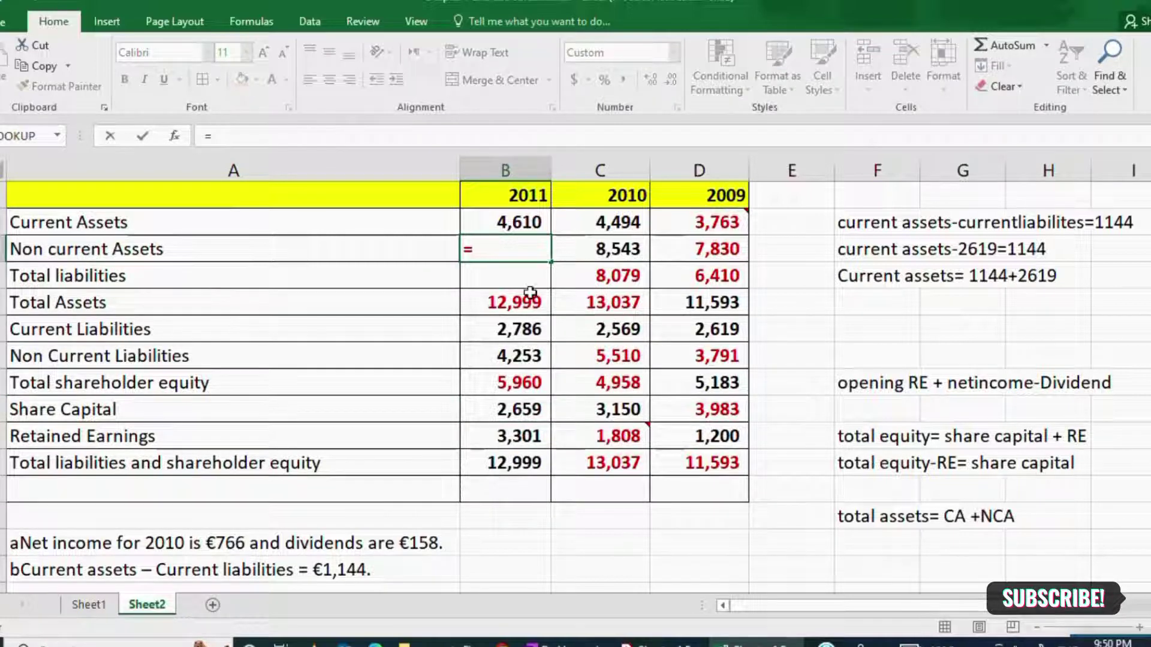
pyautogui.click(505, 306)
pyautogui.write('-')
pyautogui.click(504, 224)
pyautogui.press('Return')
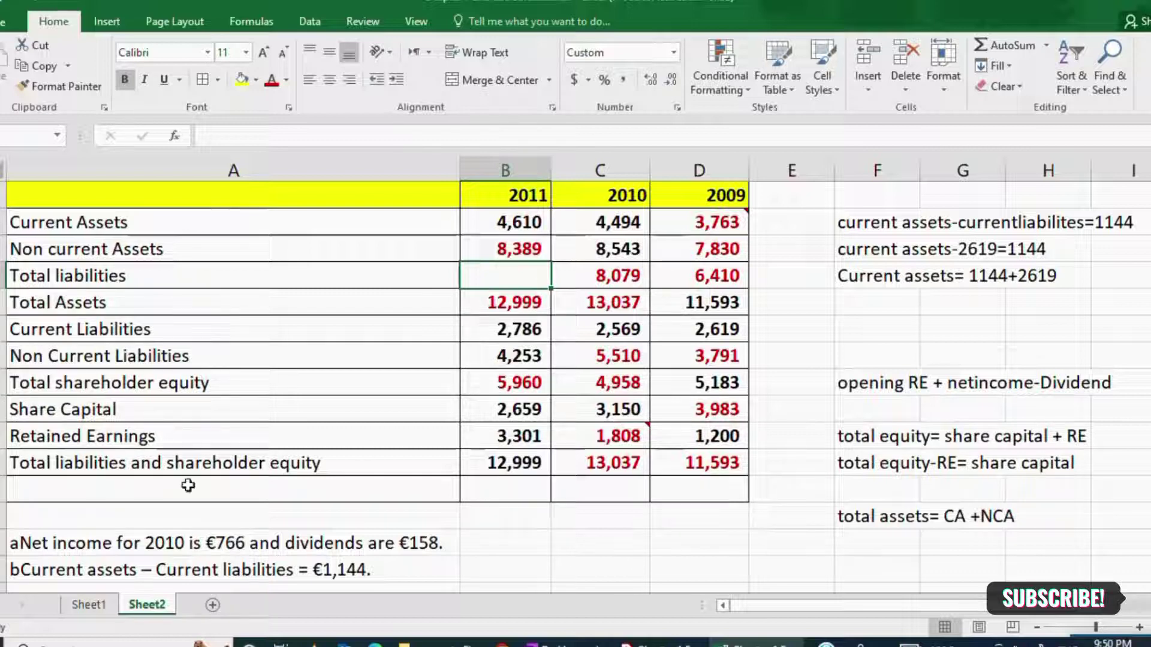
# Step: Calculate 2011 total liabilities in B4 as total liabilities and shareholder equity minus total shareholder equity, with the formula =B11-B8
pyautogui.click(173, 465)
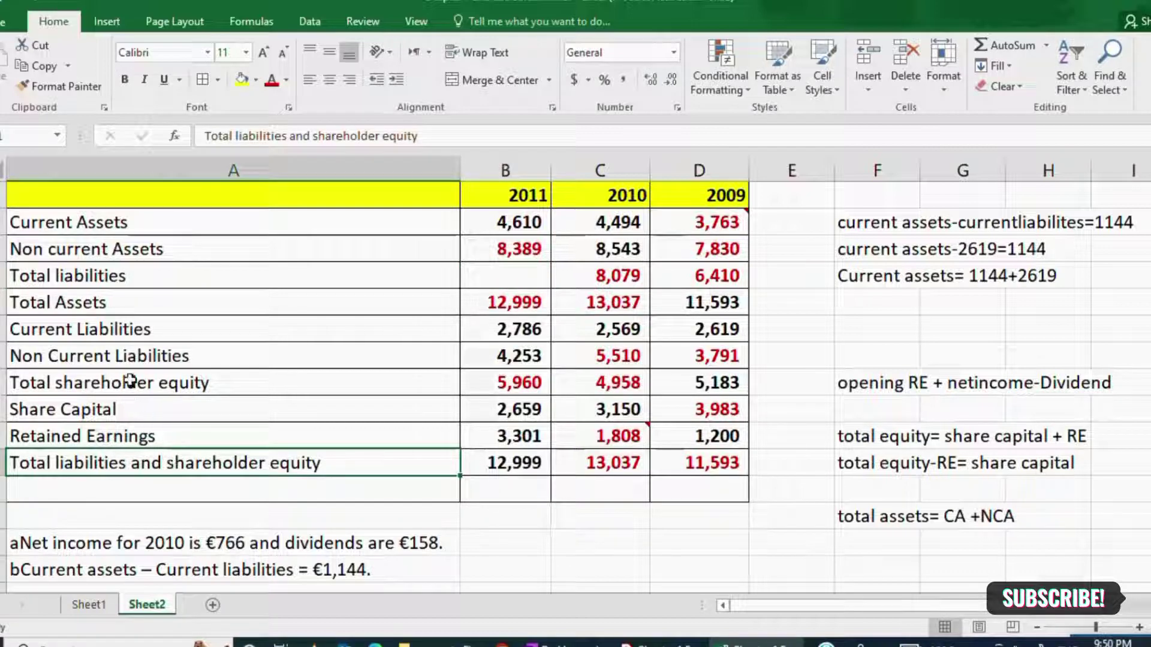
pyautogui.click(351, 382)
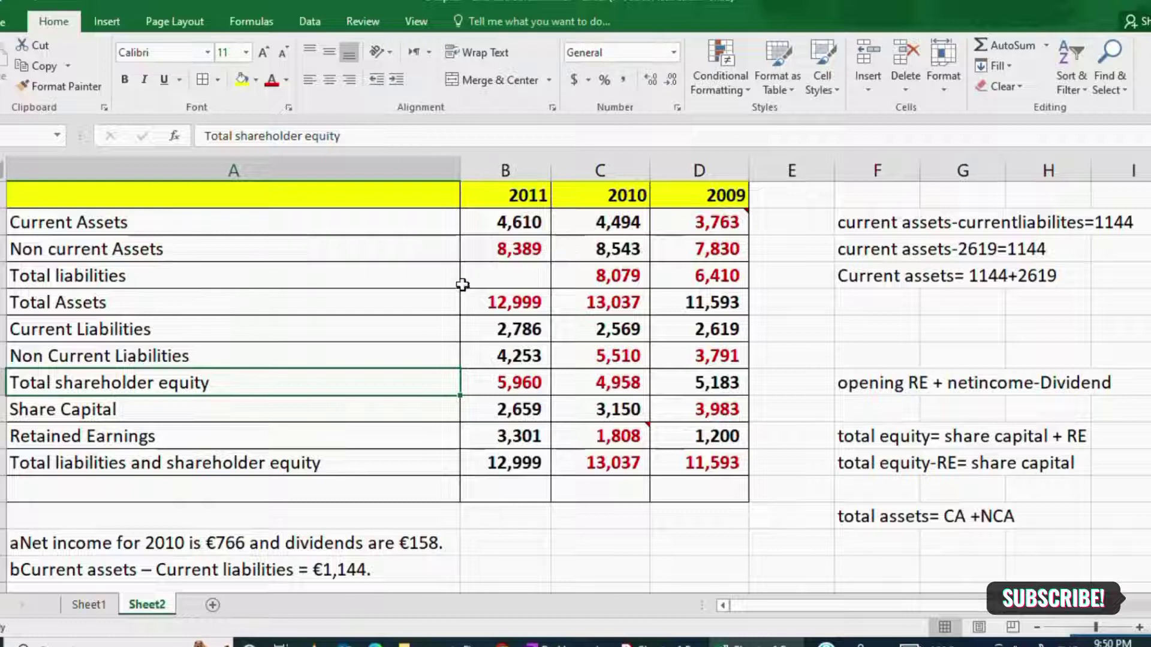
pyautogui.click(505, 269)
pyautogui.write('=')
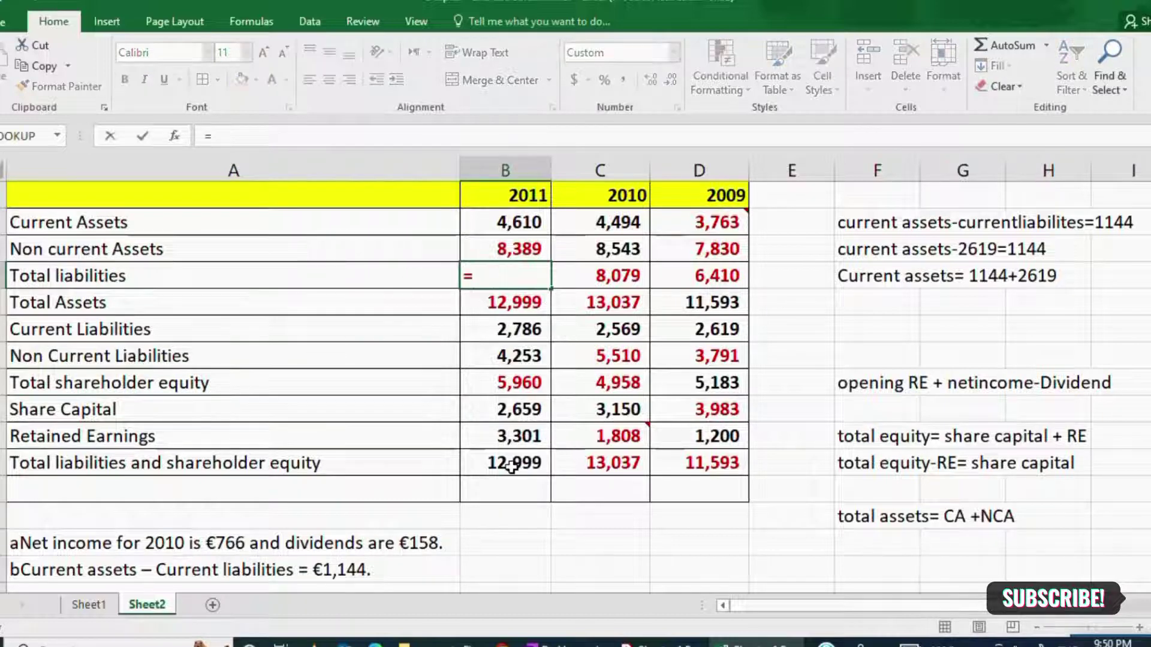
pyautogui.click(511, 466)
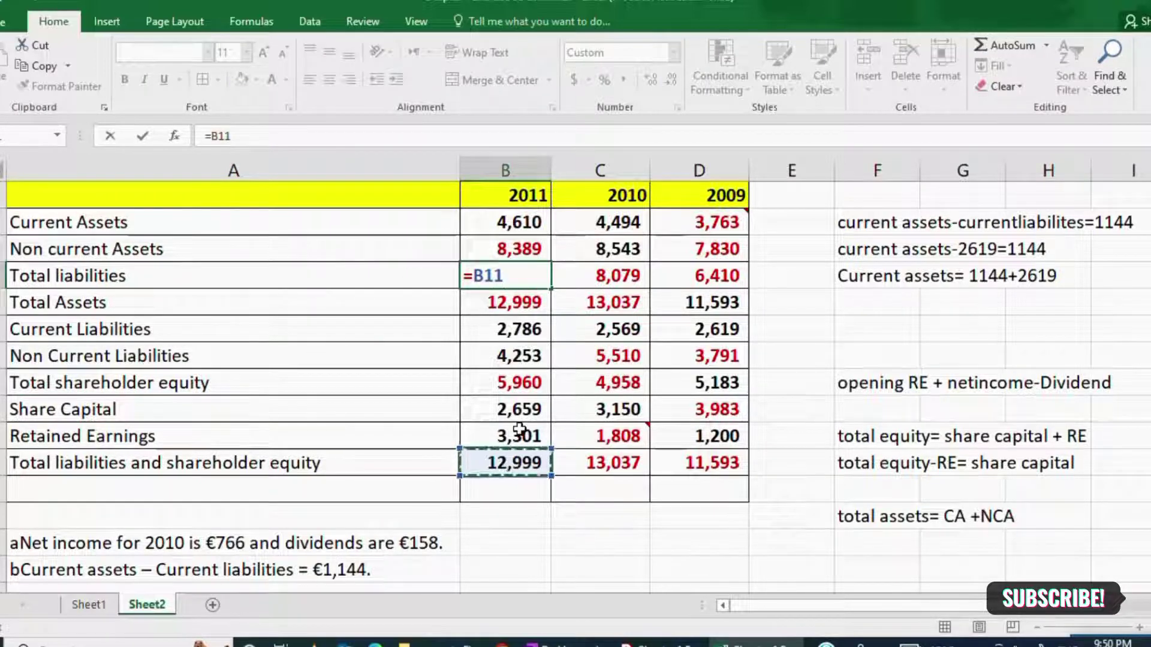
pyautogui.write('-')
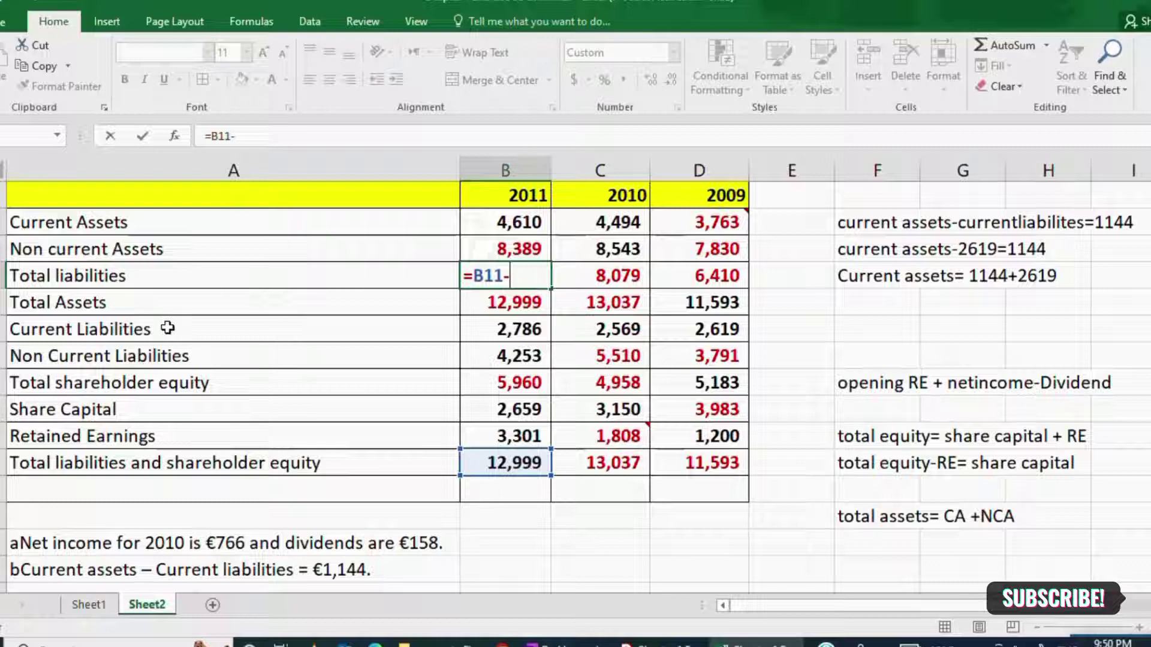
pyautogui.click(479, 384)
pyautogui.press('Return')
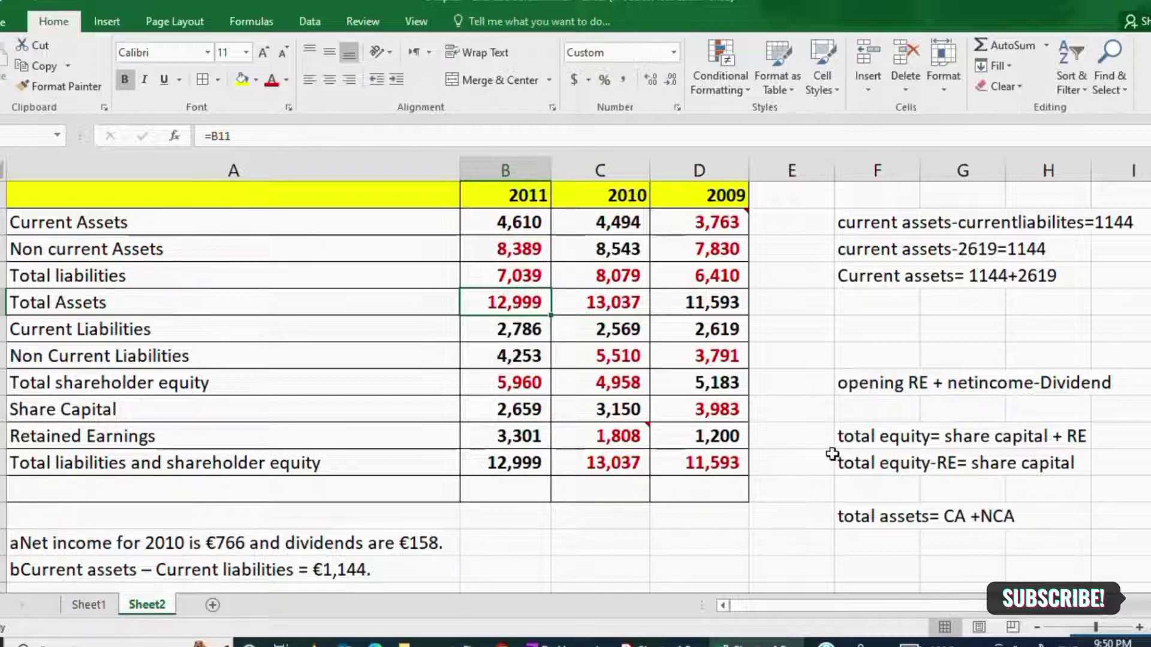
# Step: Write the notes "CA + NCA = Total assets" in E16 and "CL+NCL = Total Liabilities" in E17 below the table
pyautogui.scroll(-2, 832, 454)
pyautogui.click(775, 427)
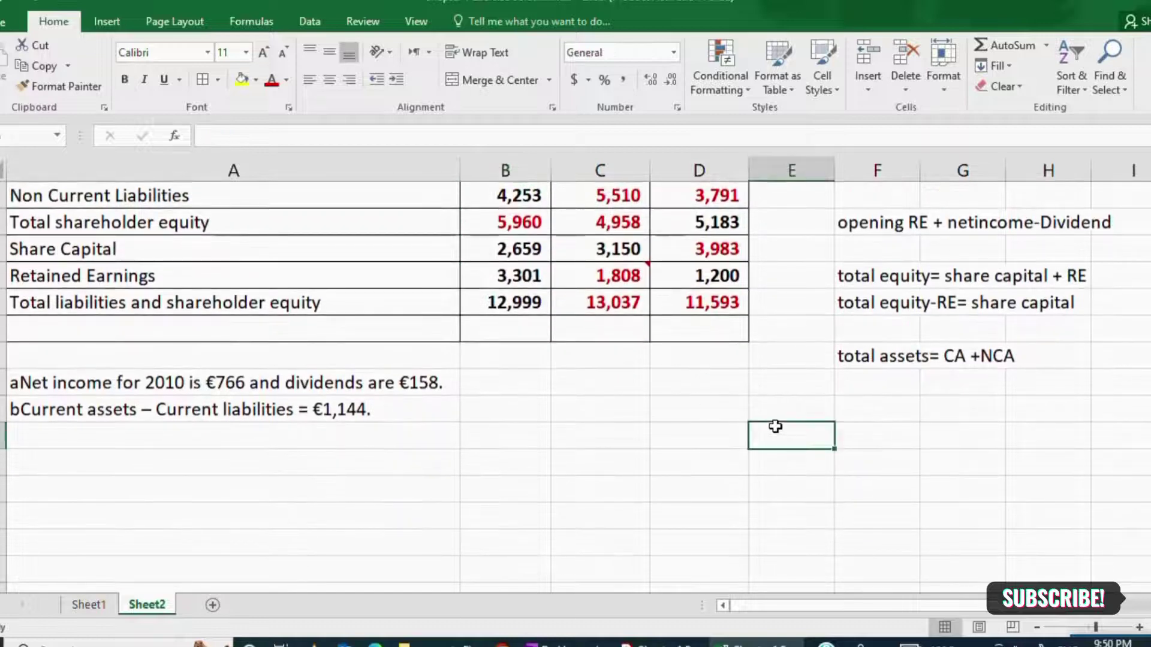
pyautogui.write('CA')
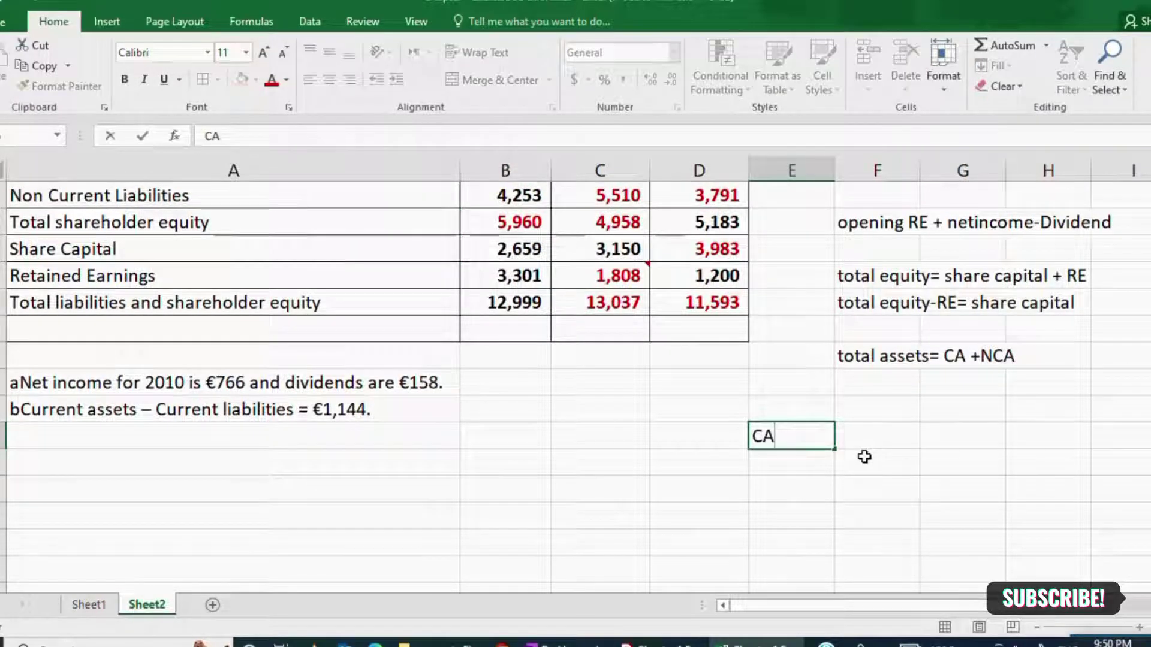
pyautogui.write(' + NCA = Total assets')
pyautogui.press('Return')
pyautogui.write('CL+N')
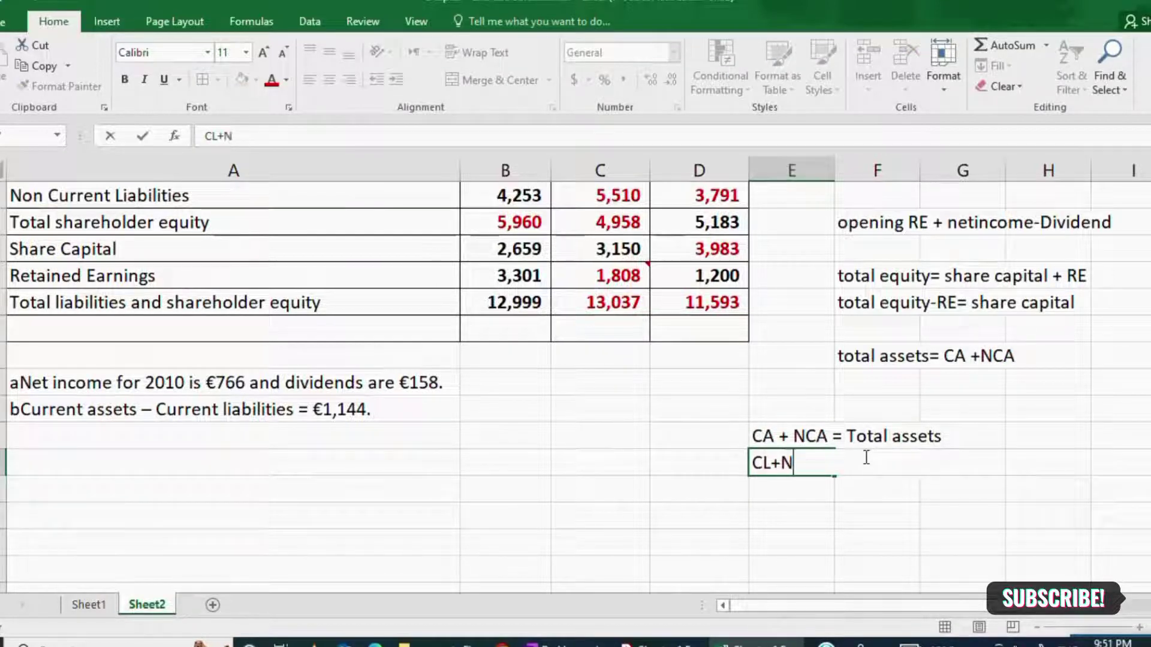
pyautogui.write('CL = Total Lia')
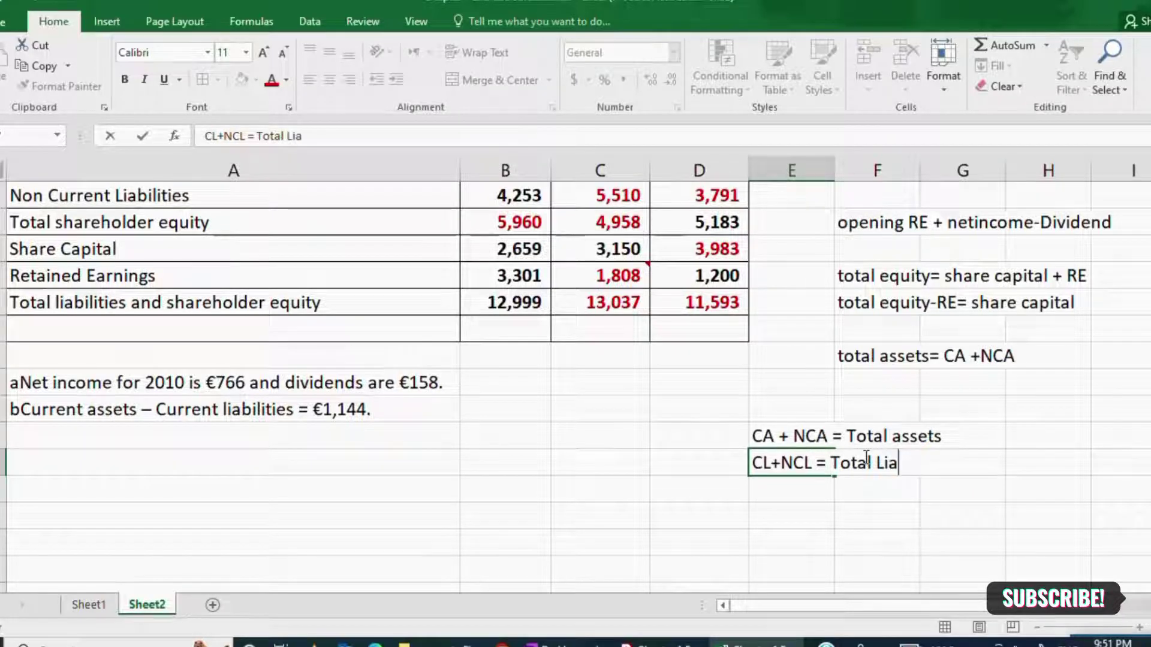
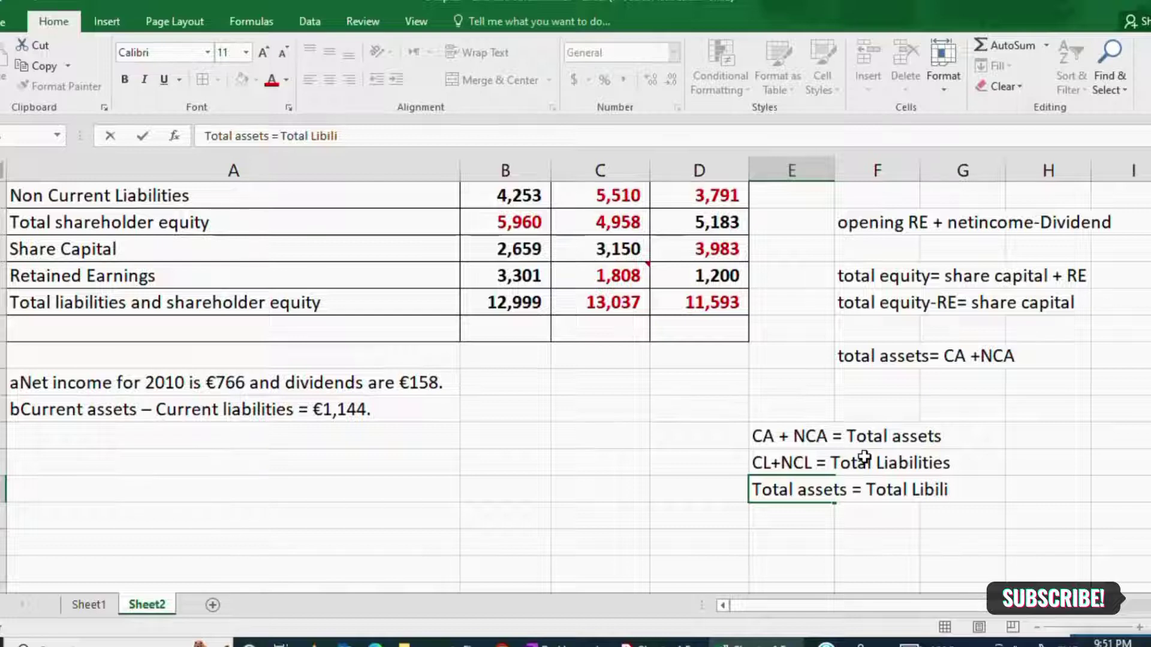
# Step: Write the note "Total assets = Total Libilities and share holder equity" in E18
pyautogui.write('tiesa')
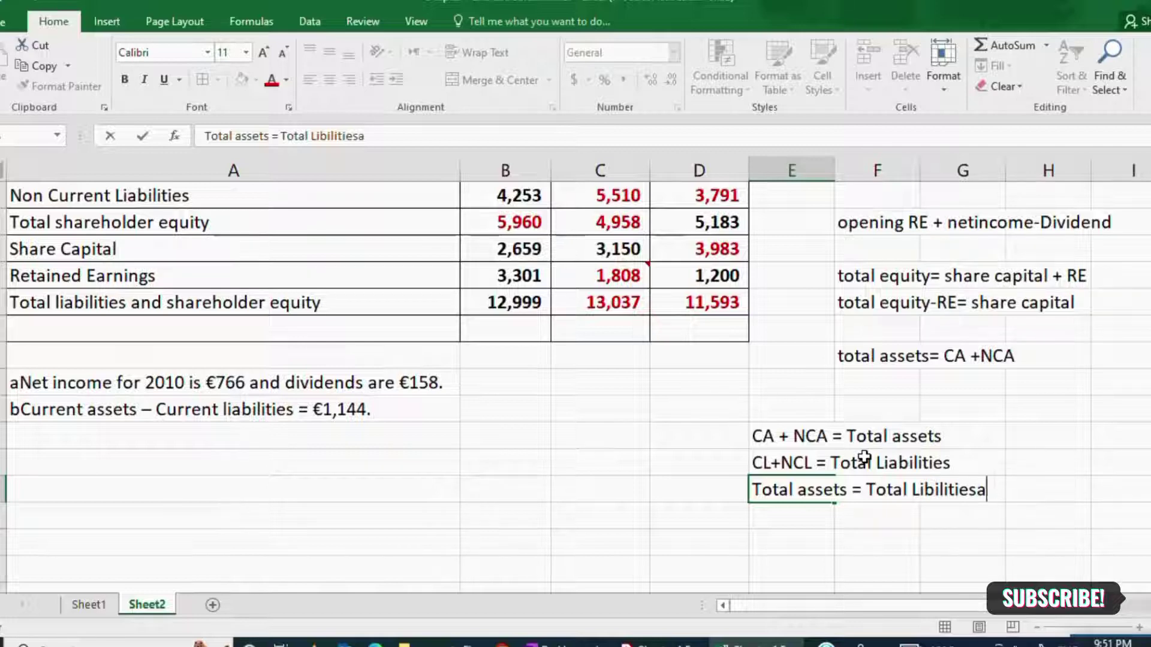
pyautogui.press('BackSpace')
pyautogui.press('BackSpace')
pyautogui.write('and share hol')
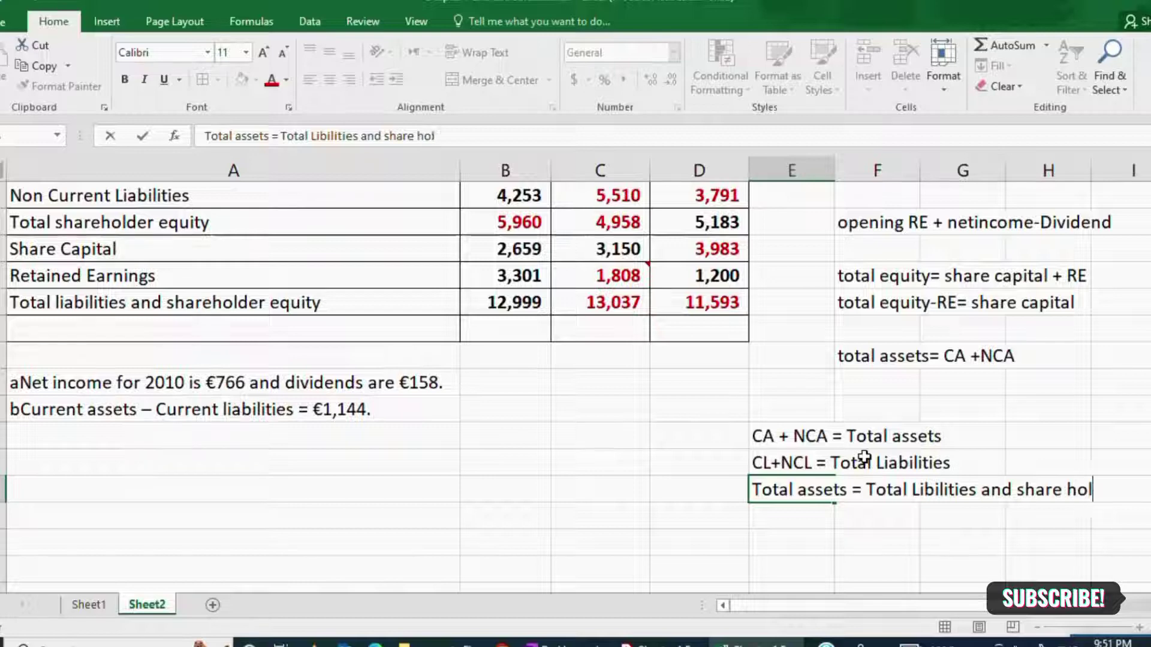
pyautogui.write('der equit')
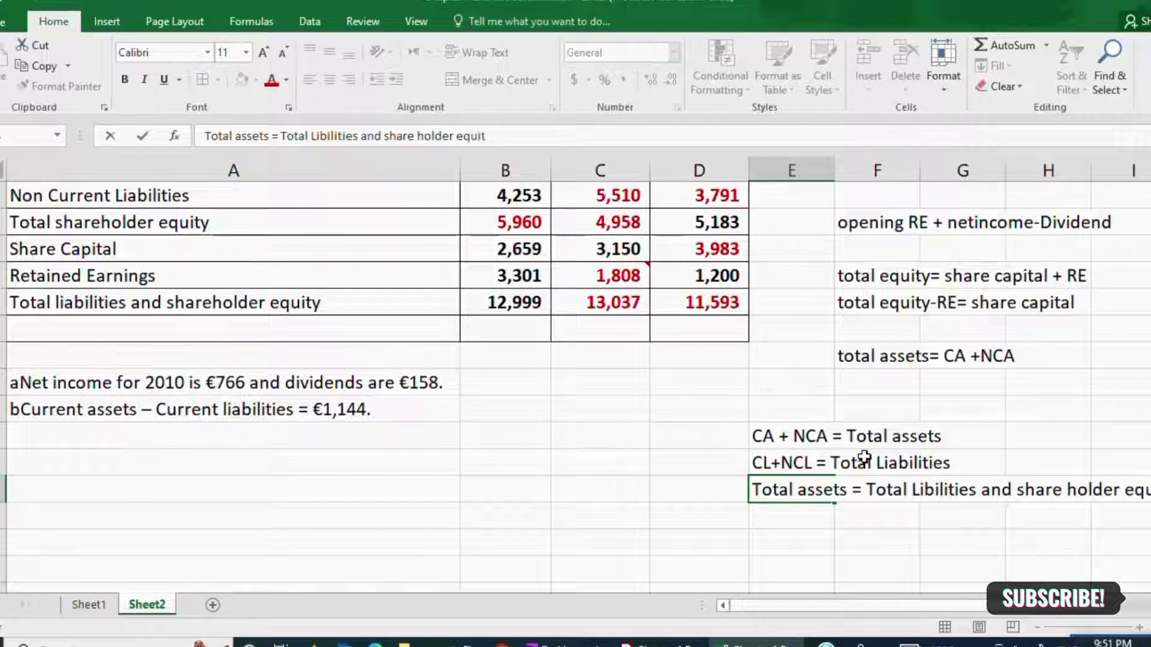
pyautogui.write('y')
pyautogui.press('Return')
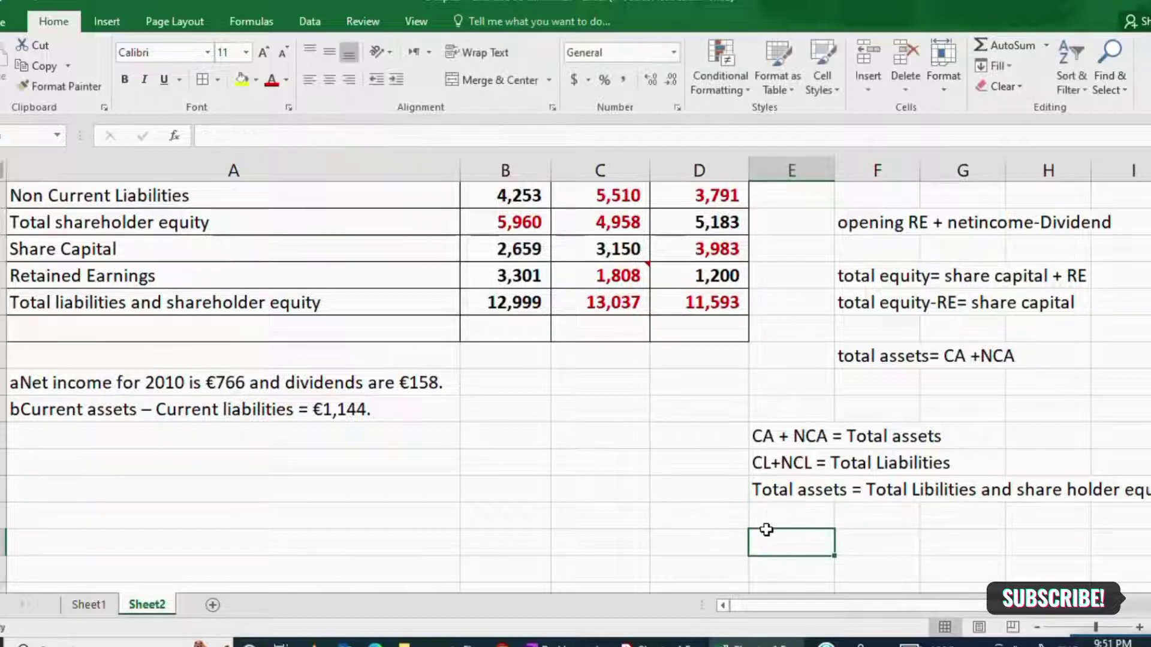
# Step: Write the note "Share holder Equity= Share capital + Retained earnings" in E19, directly below the total assets note
pyautogui.write('Share h')
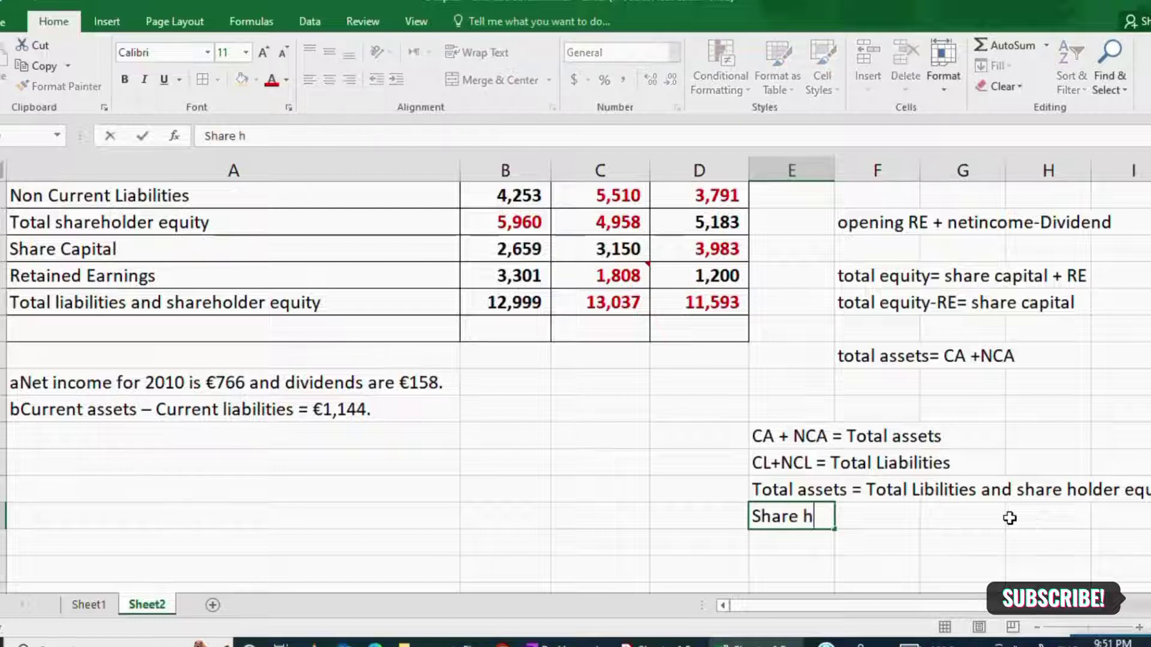
pyautogui.write('older Equit')
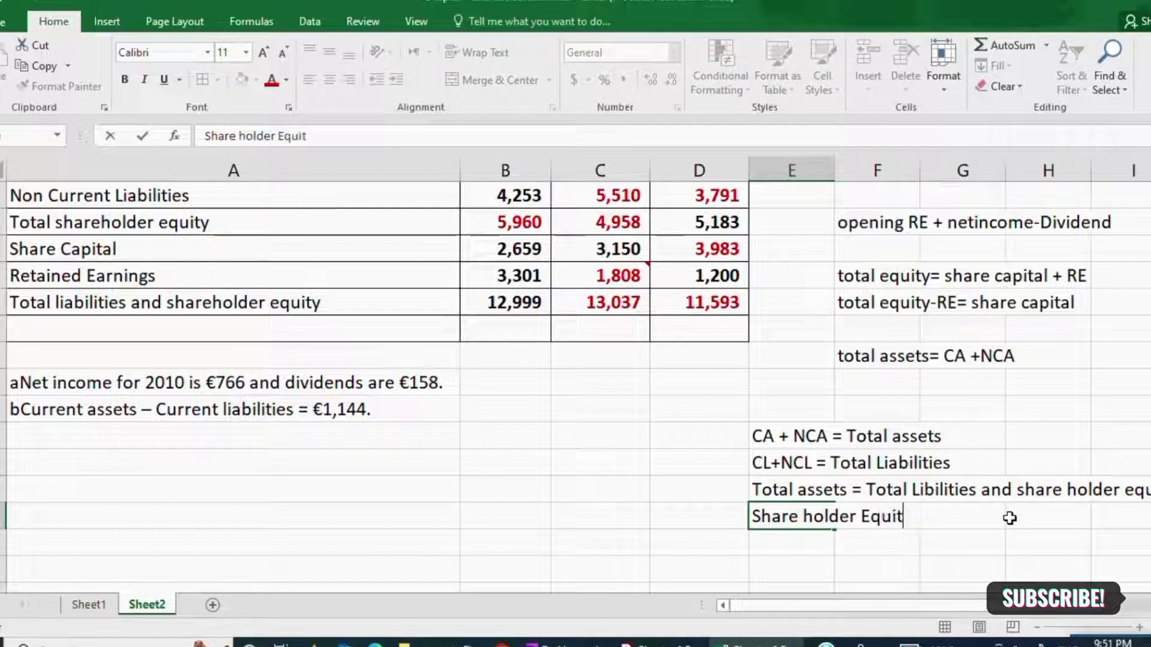
pyautogui.write('y= Sha')
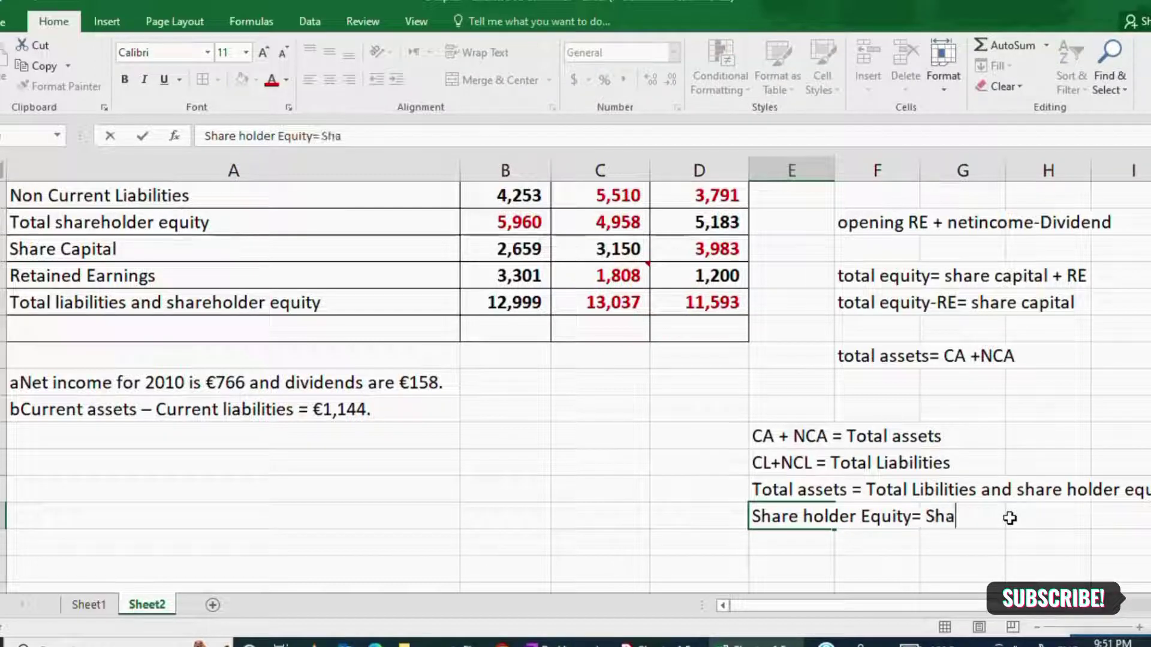
pyautogui.write('re capit')
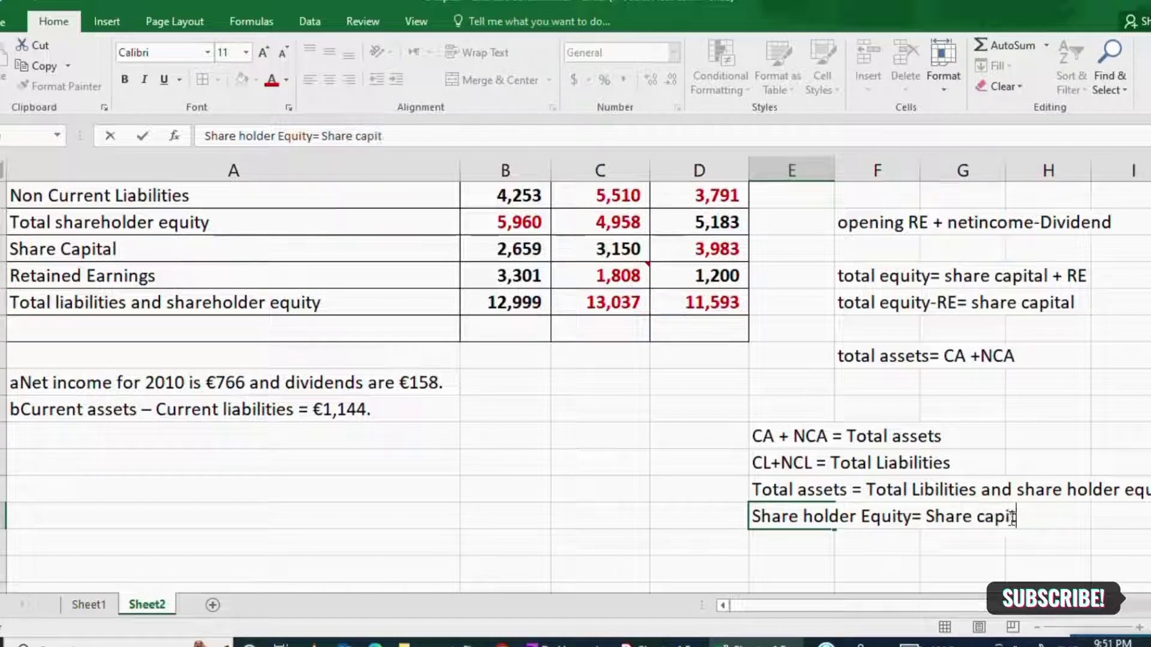
pyautogui.write('al + etaine')
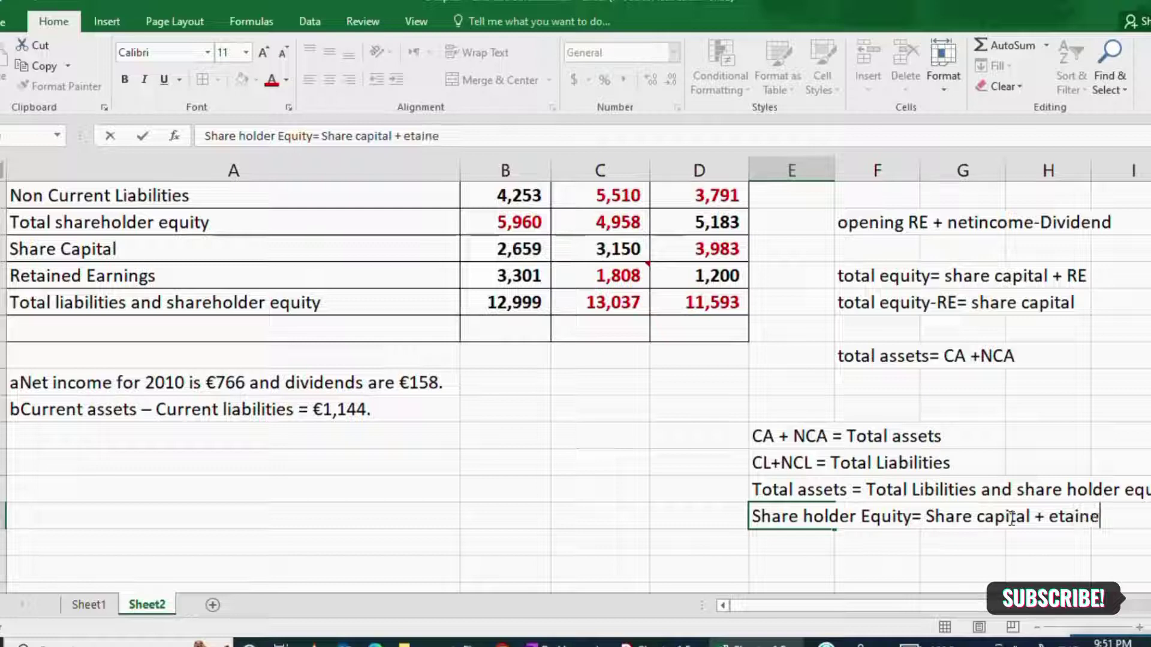
pyautogui.press('BackSpace')
pyautogui.press('BackSpace')
pyautogui.press('BackSpace')
pyautogui.press('BackSpace')
pyautogui.press('BackSpace')
pyautogui.press('BackSpace')
pyautogui.write('Ret')
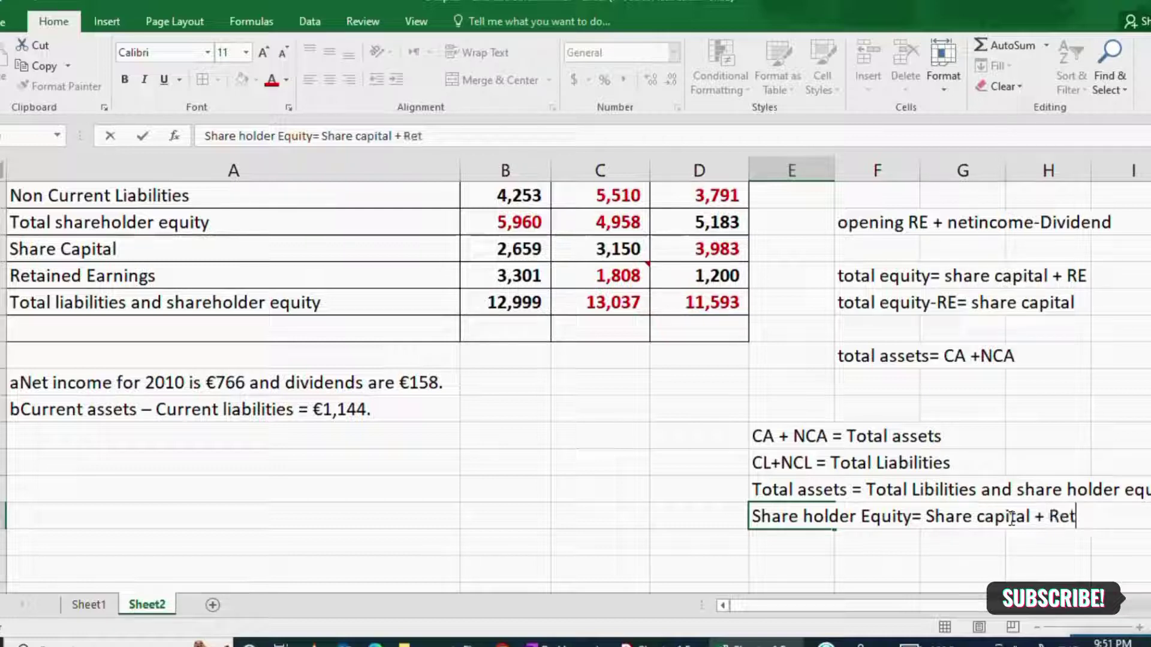
pyautogui.write('ained earnings')
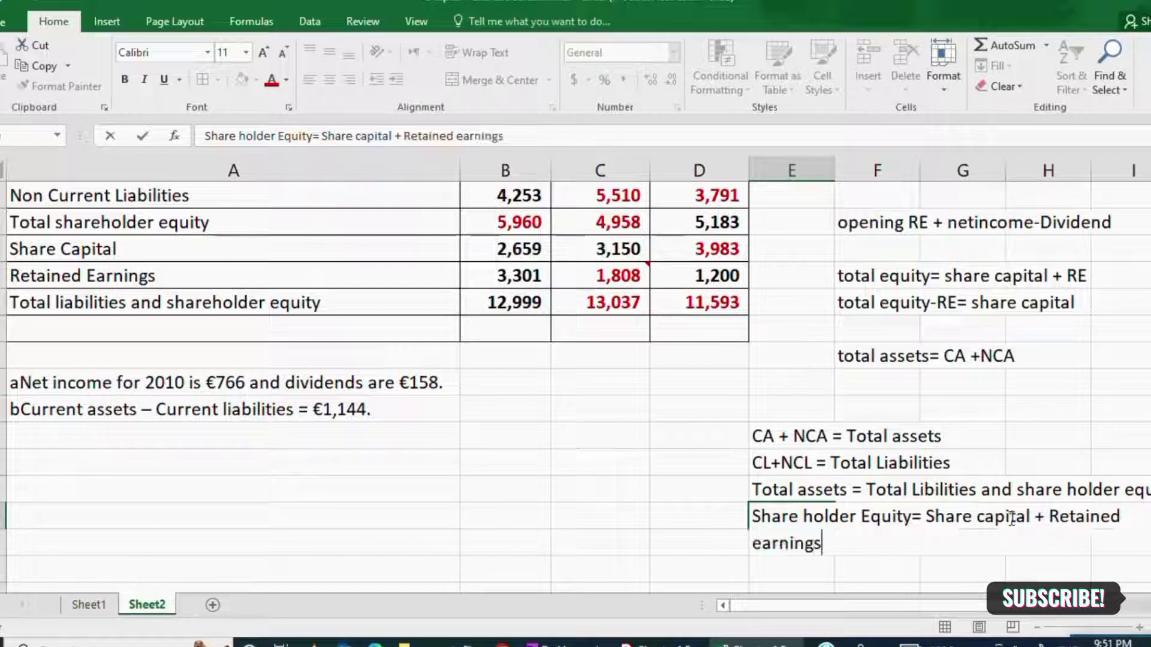
pyautogui.press('Return')
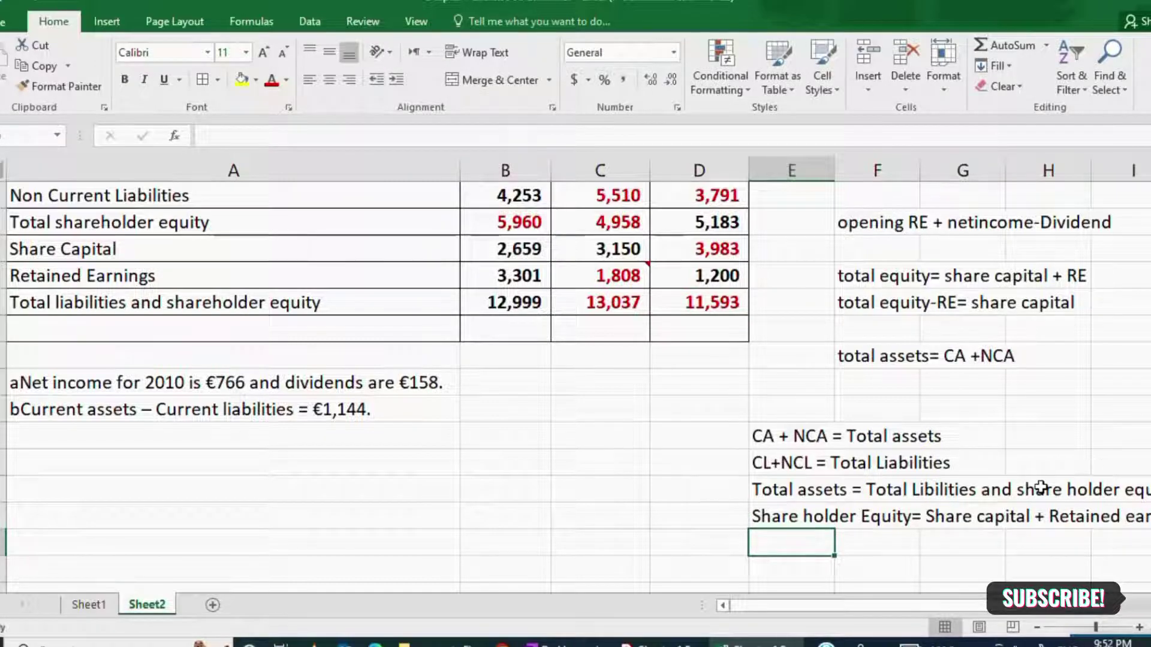
# Step: Review the completed 2009–2011 balance sheet table together with the relationship notes and the two given conditions below the table
pyautogui.scroll(1, 844, 483)
pyautogui.scroll(1, 844, 482)
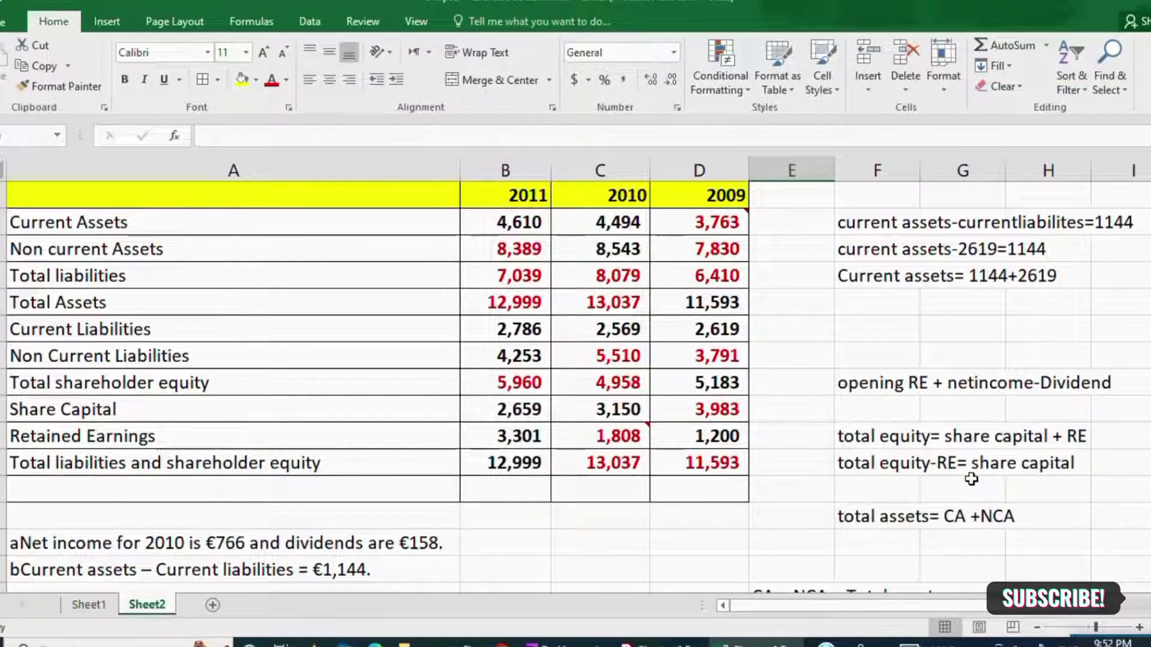
pyautogui.scroll(-2, 953, 477)
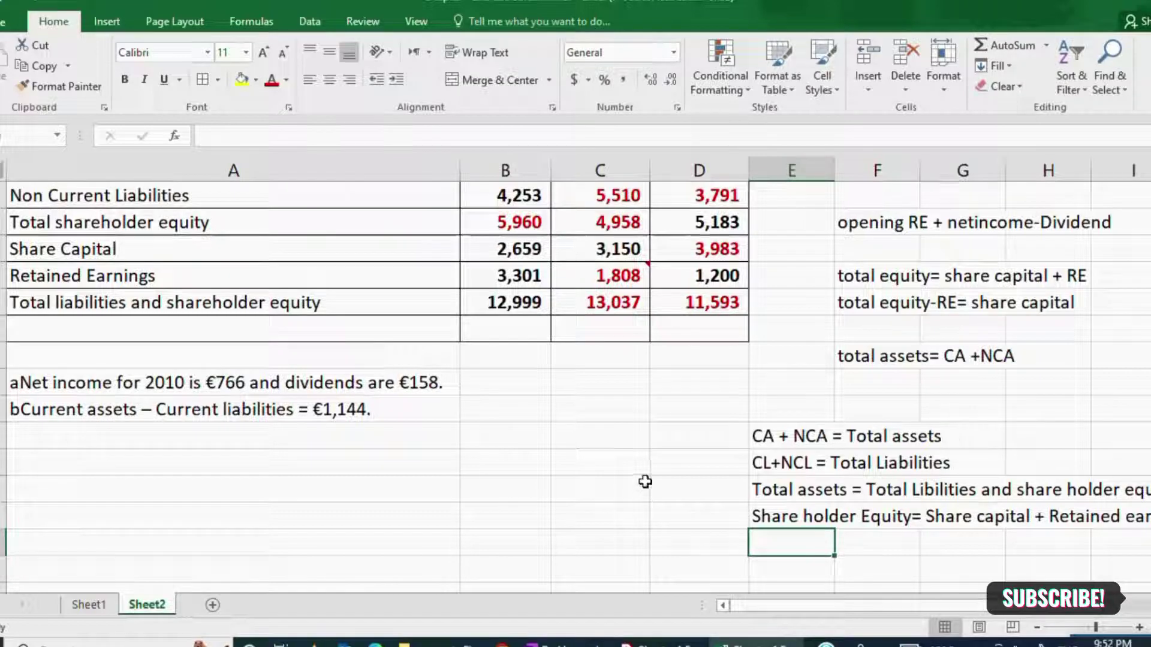
pyautogui.scroll(1, 624, 473)
pyautogui.click(5, 462)
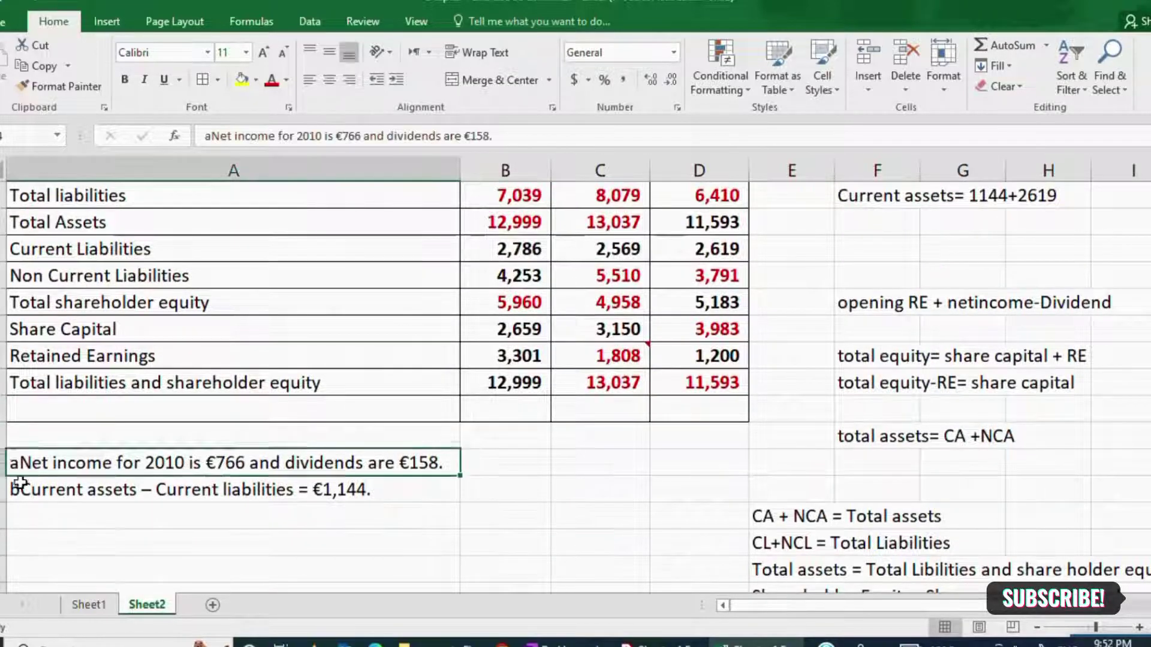
pyautogui.click(13, 487)
pyautogui.scroll(1, 613, 413)
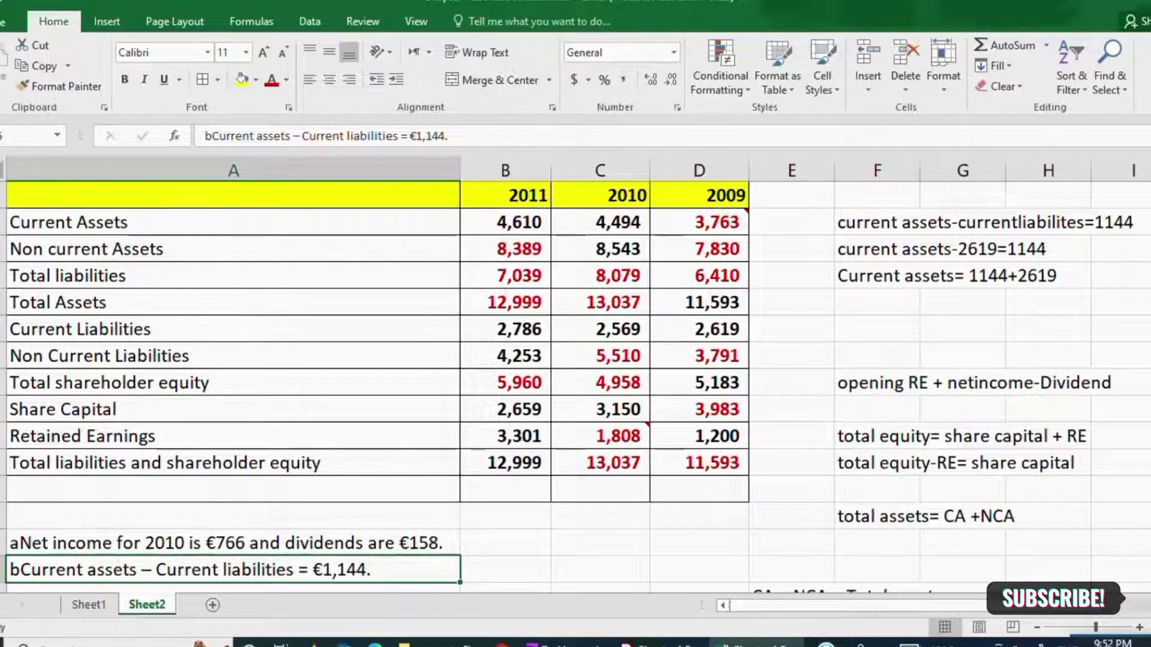
pyautogui.scroll(-1, 441, 550)
pyautogui.scroll(1, 1126, 552)
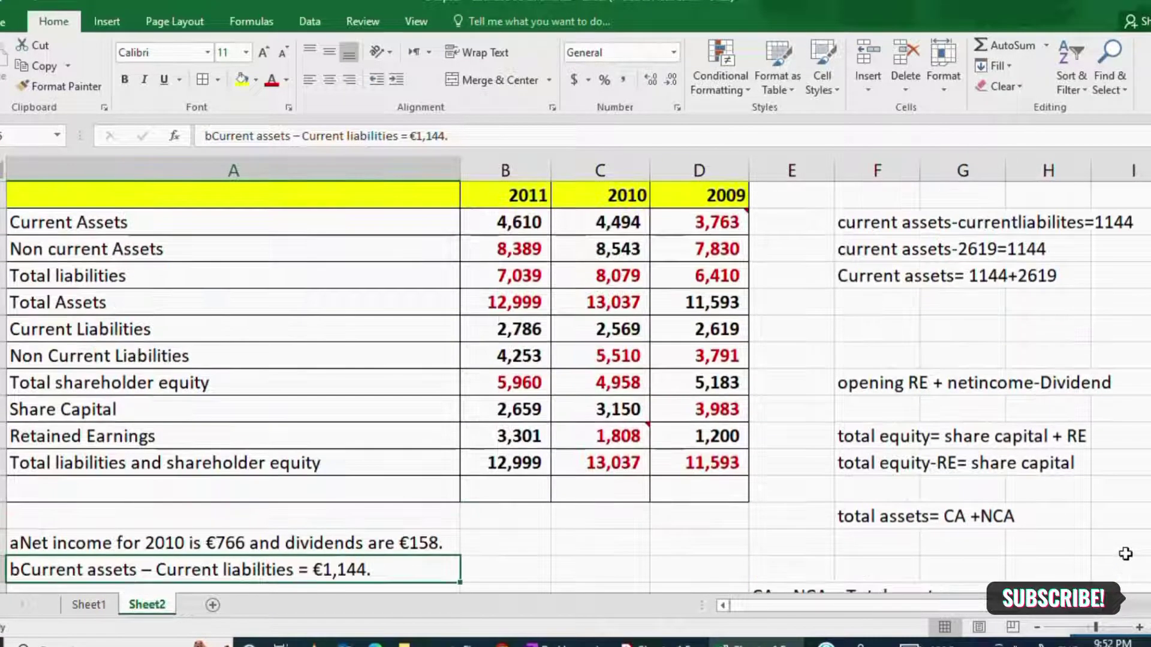